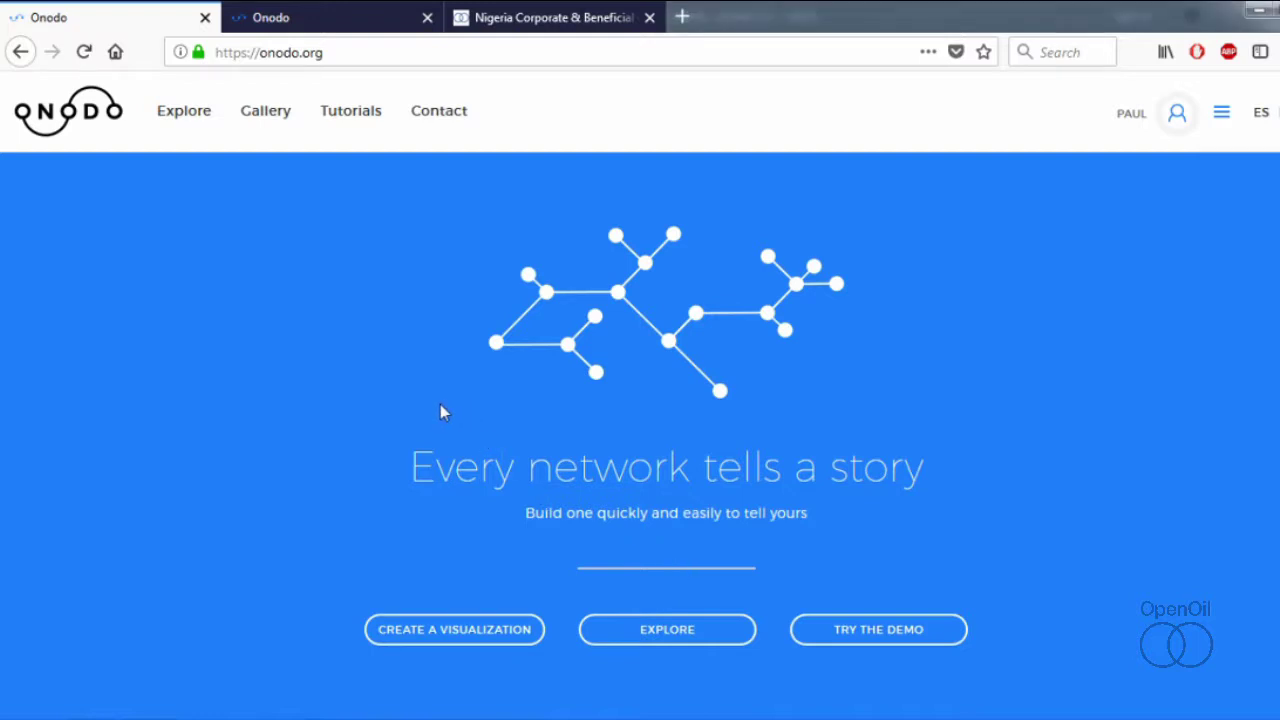
# Look over the feature sections of the Onodo homepage and bring up the example network visualization 151
pyautogui.scroll(-3, 441, 405)
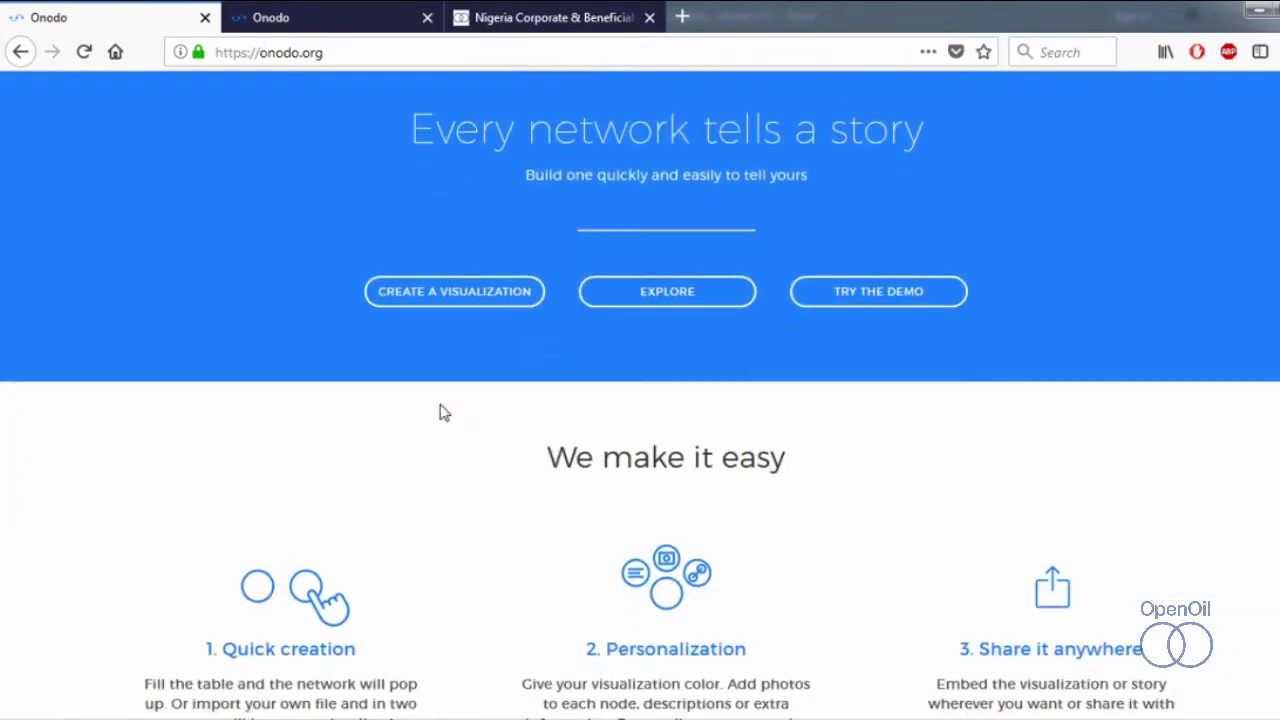
pyautogui.scroll(-5, 444, 412)
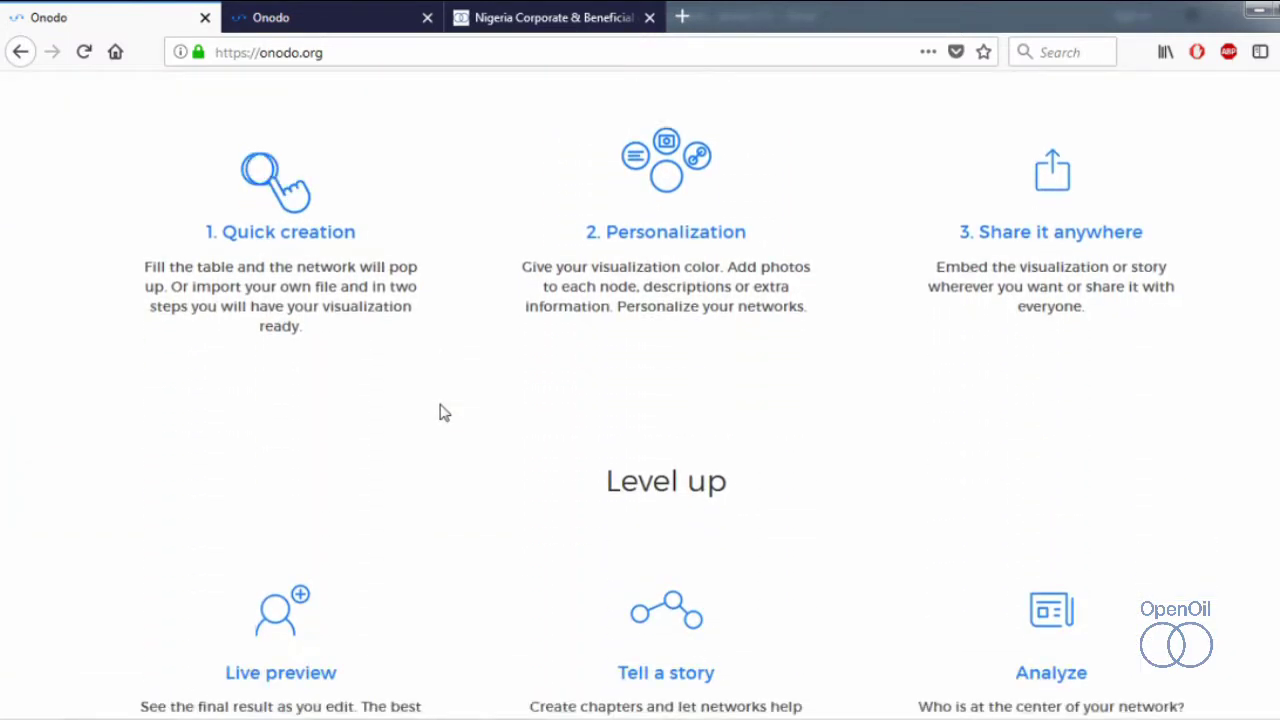
pyautogui.scroll(-4, 444, 412)
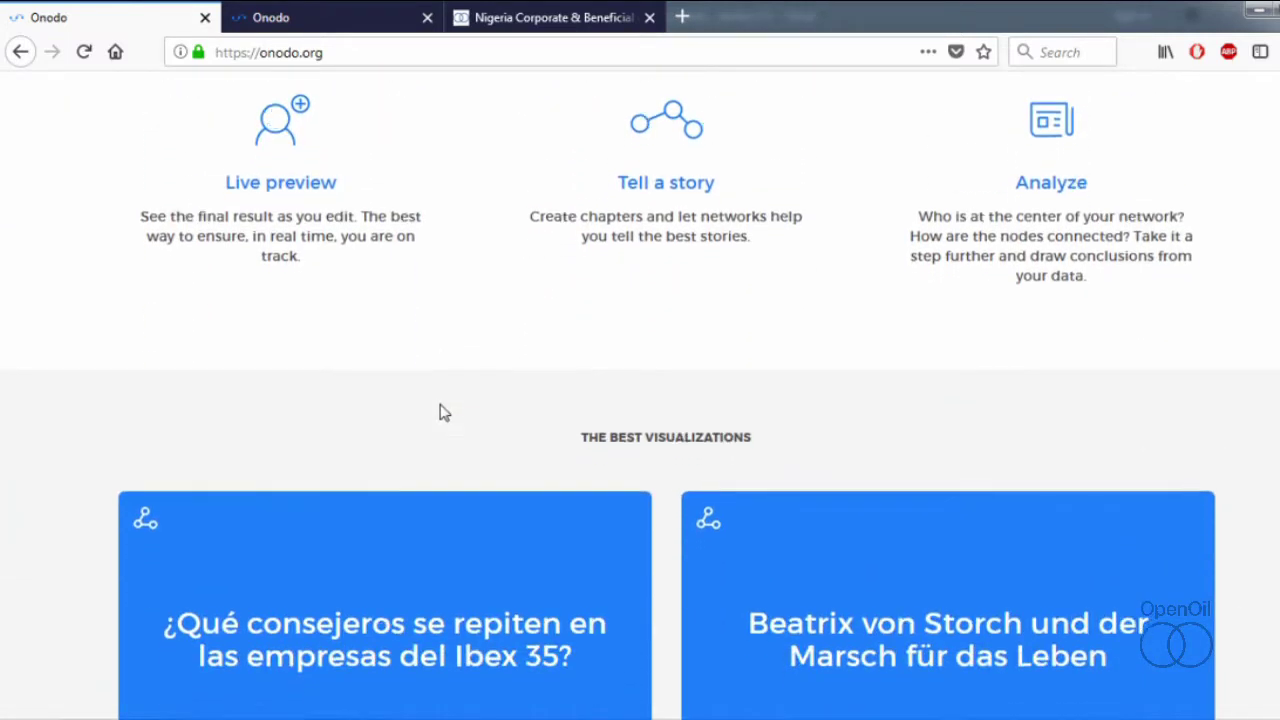
pyautogui.click(349, 20)
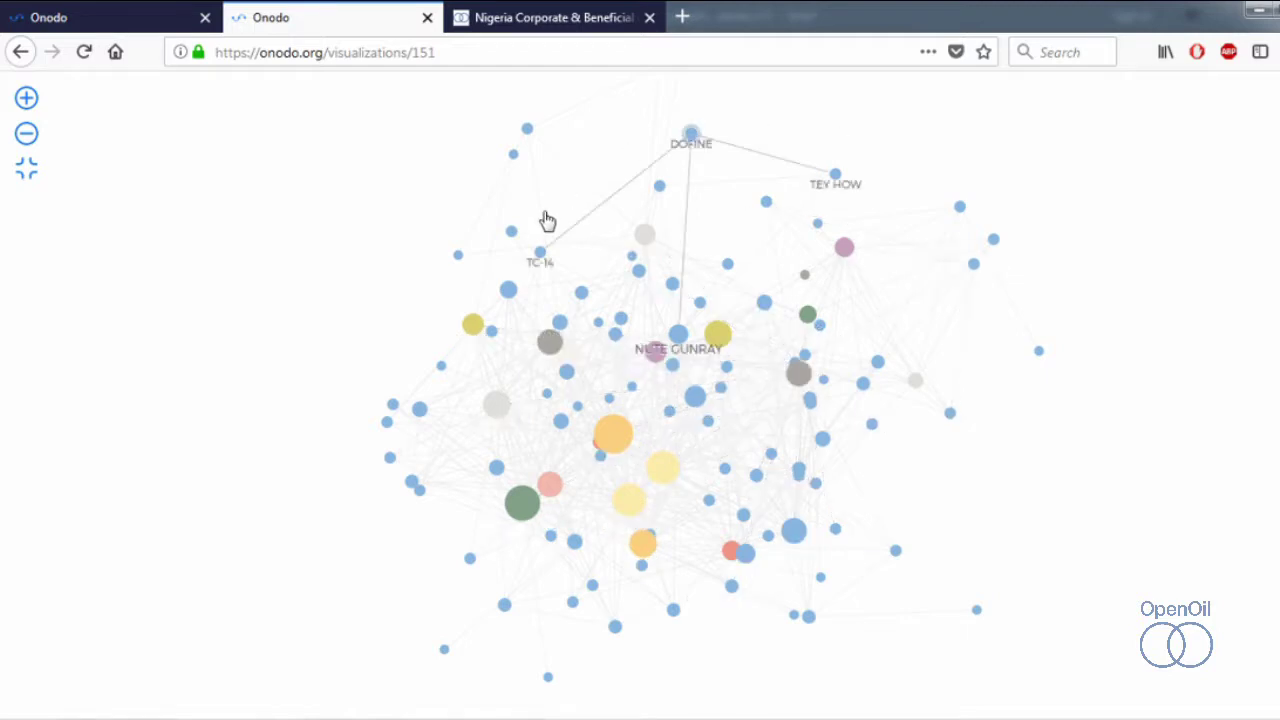
# Open the Nigeria Corporate & Beneficial Ownership Network, show the Nigeria node's details and enlarge the graph around it
pyautogui.click(526, 22)
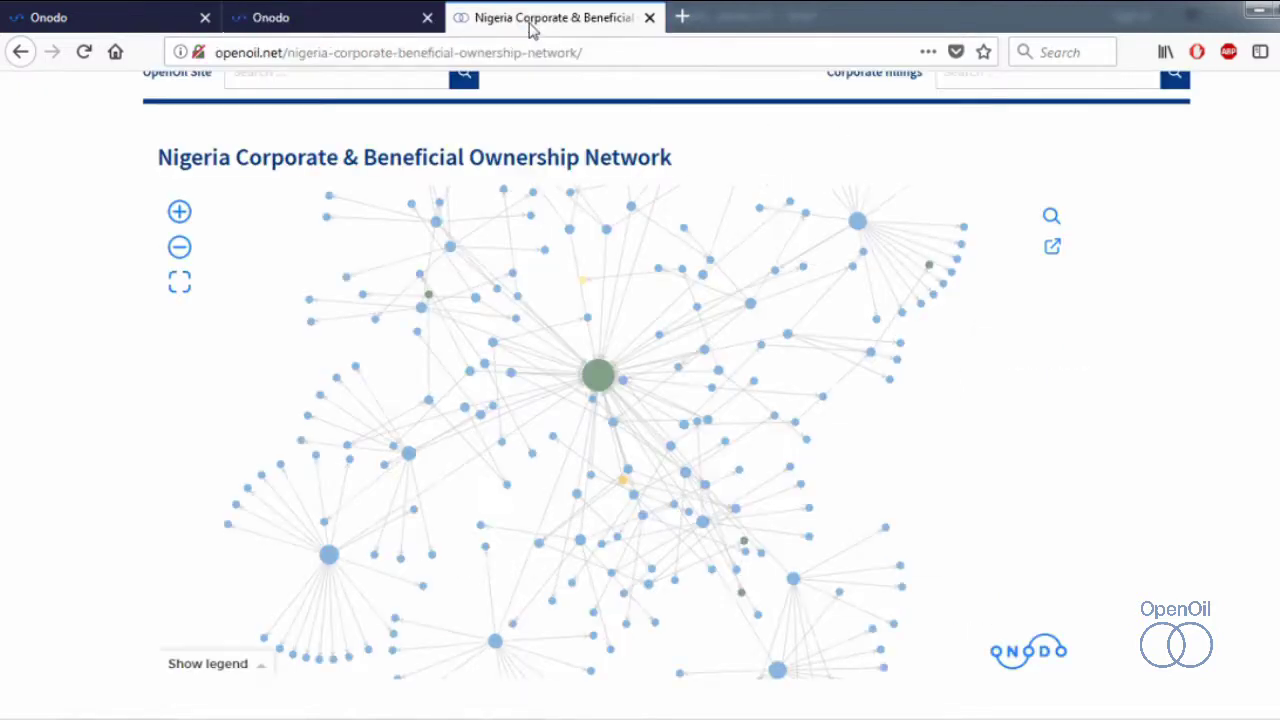
pyautogui.click(601, 379)
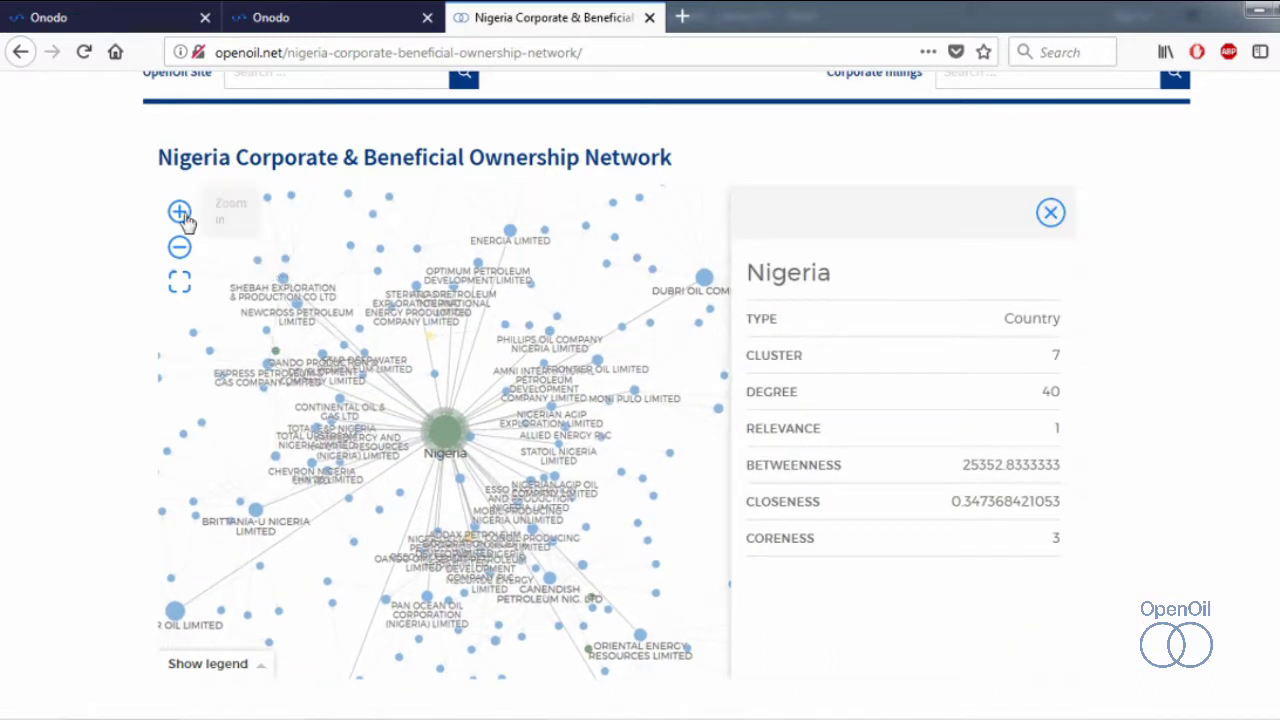
pyautogui.click(180, 213)
pyautogui.click(180, 214)
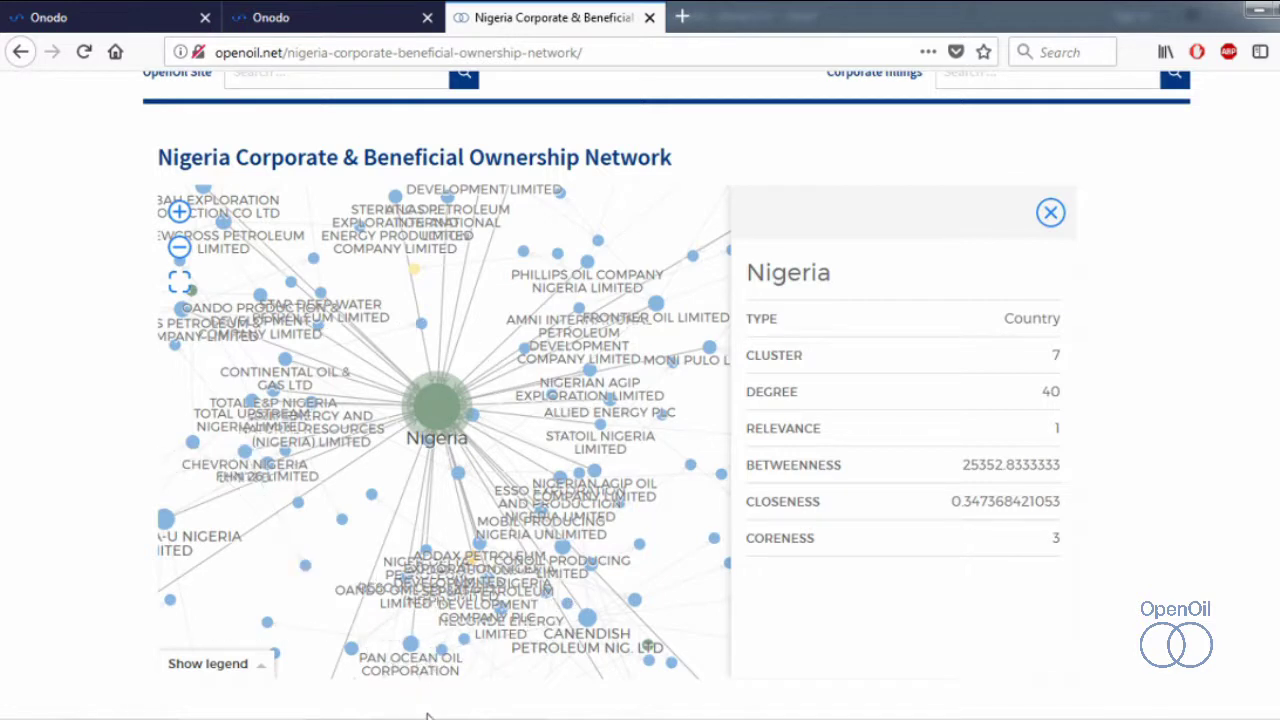
# Switch to Excel and view the Shareholding sheet of the Zambia EITI report annex workbook
pyautogui.moveTo(431, 716)
pyautogui.click(410, 686)
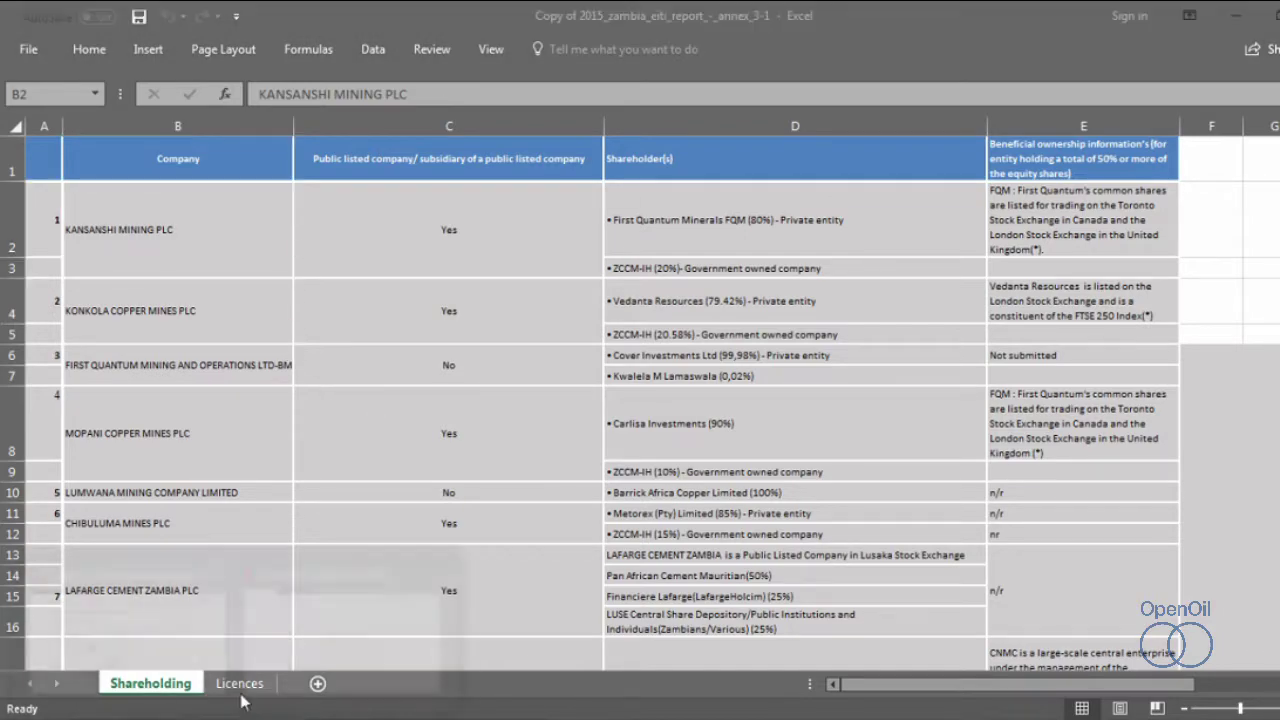
# Switch to the browser's Zambia network visualization and inspect the connections of Zambia, ZCCM-IH, the Toronto Stock Exchange and First Quantum Minerals
pyautogui.click(366, 663)
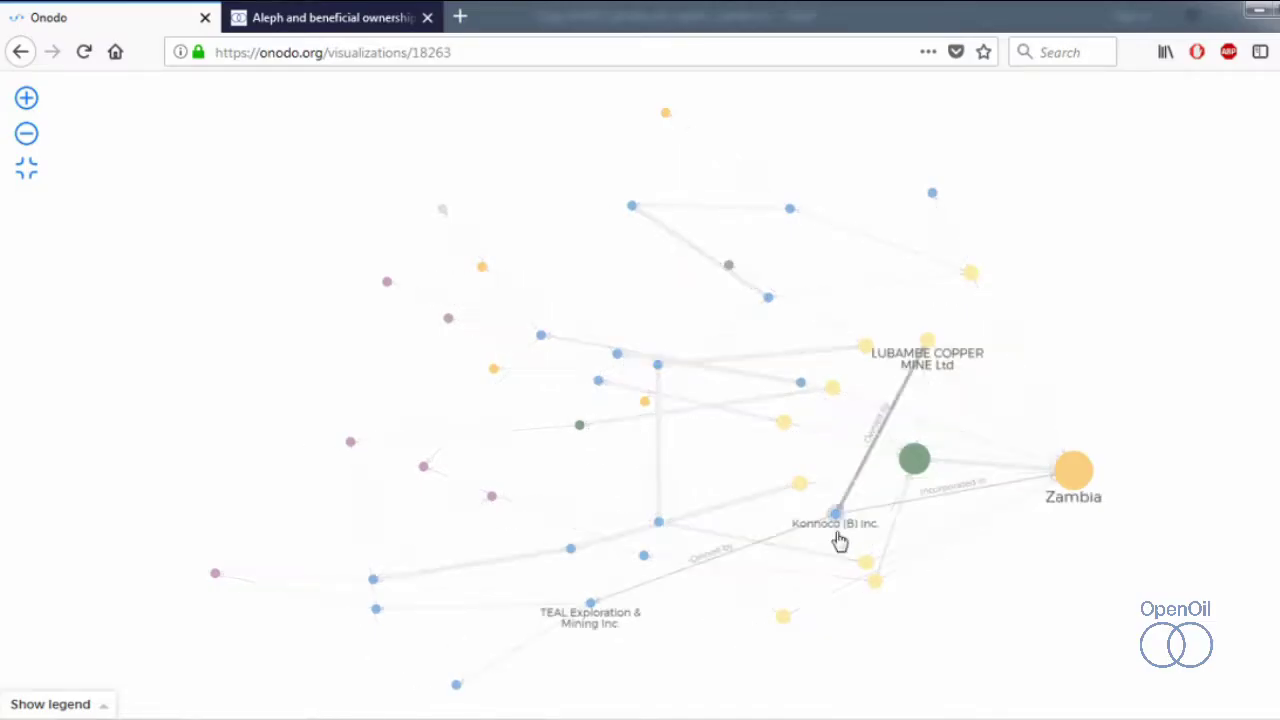
pyautogui.moveTo(1086, 487)
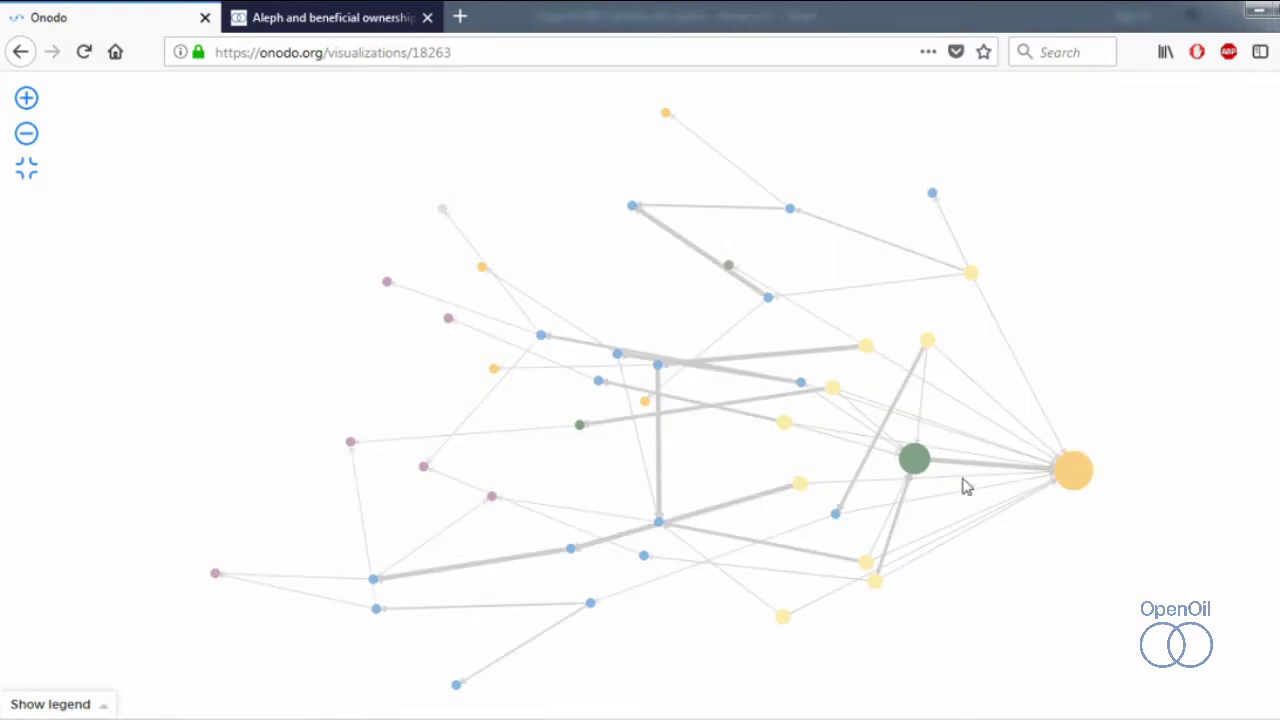
pyautogui.moveTo(912, 475)
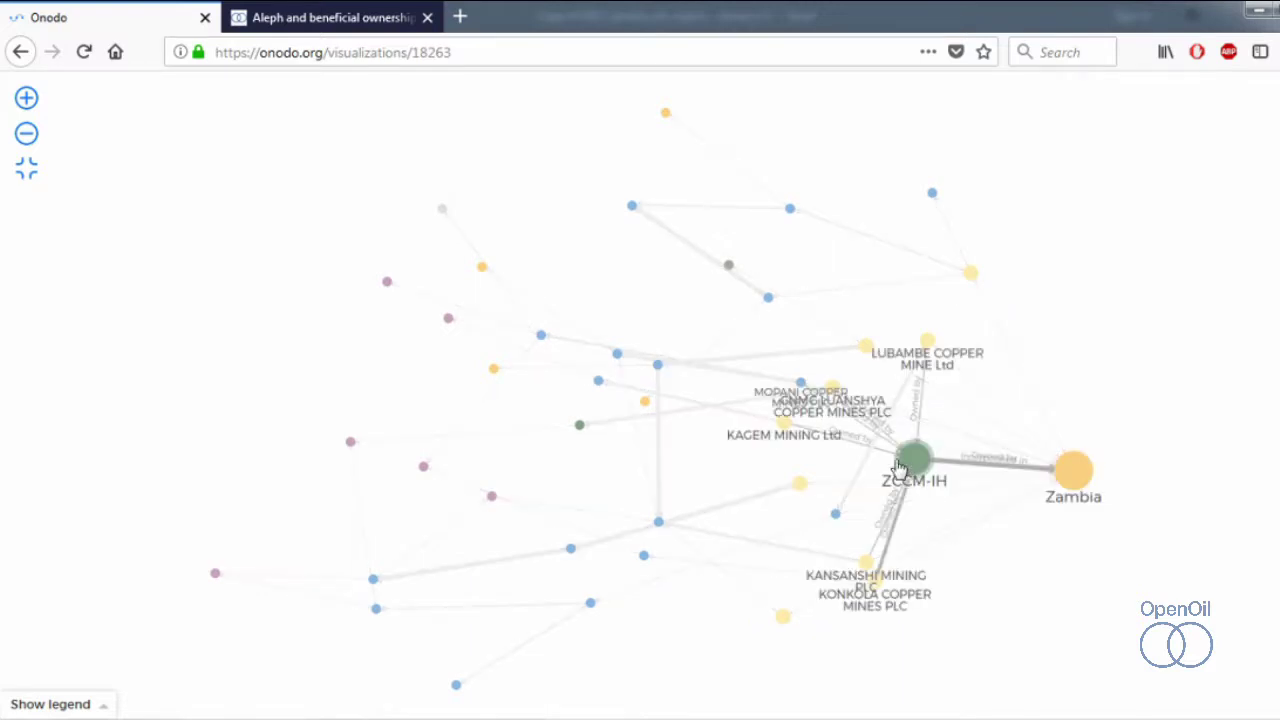
pyautogui.moveTo(654, 368)
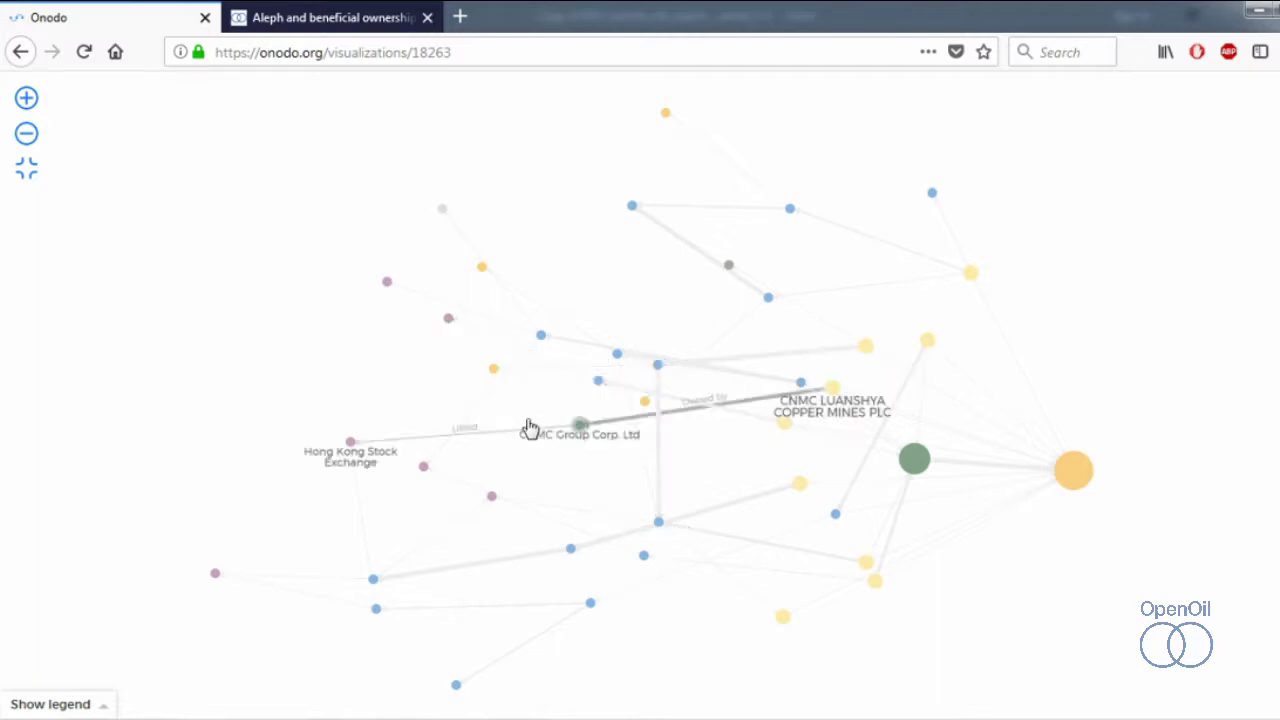
pyautogui.moveTo(497, 492)
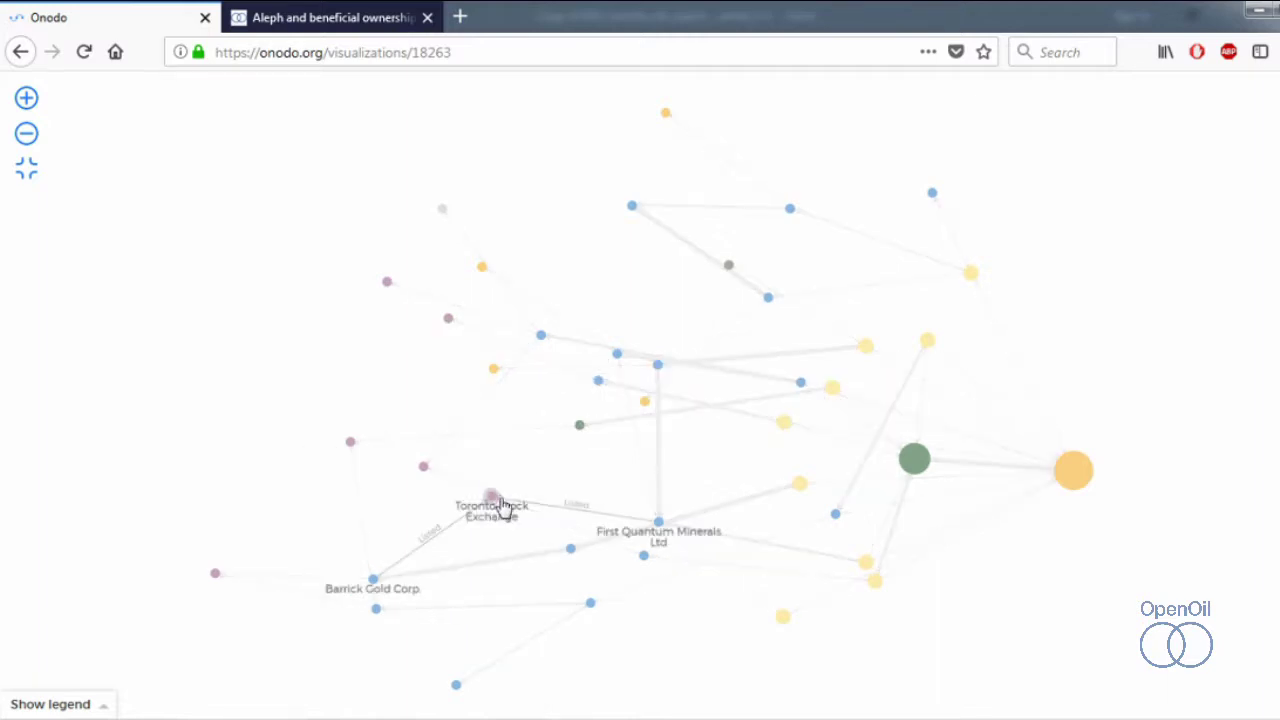
pyautogui.moveTo(659, 523)
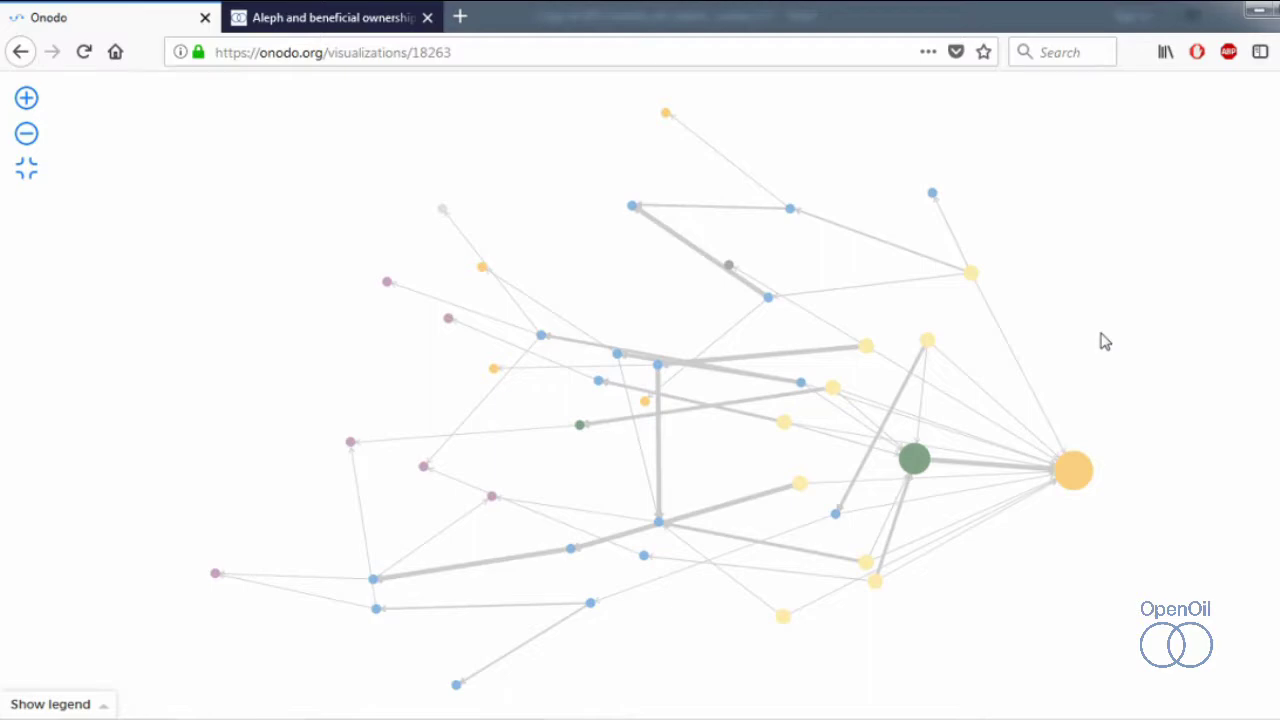
# Read the article "Aleph and beneficial ownership: working up from the ground" down to the table of First Quantum subsidiaries
pyautogui.click(325, 8)
pyautogui.scroll(-2, 245, 310)
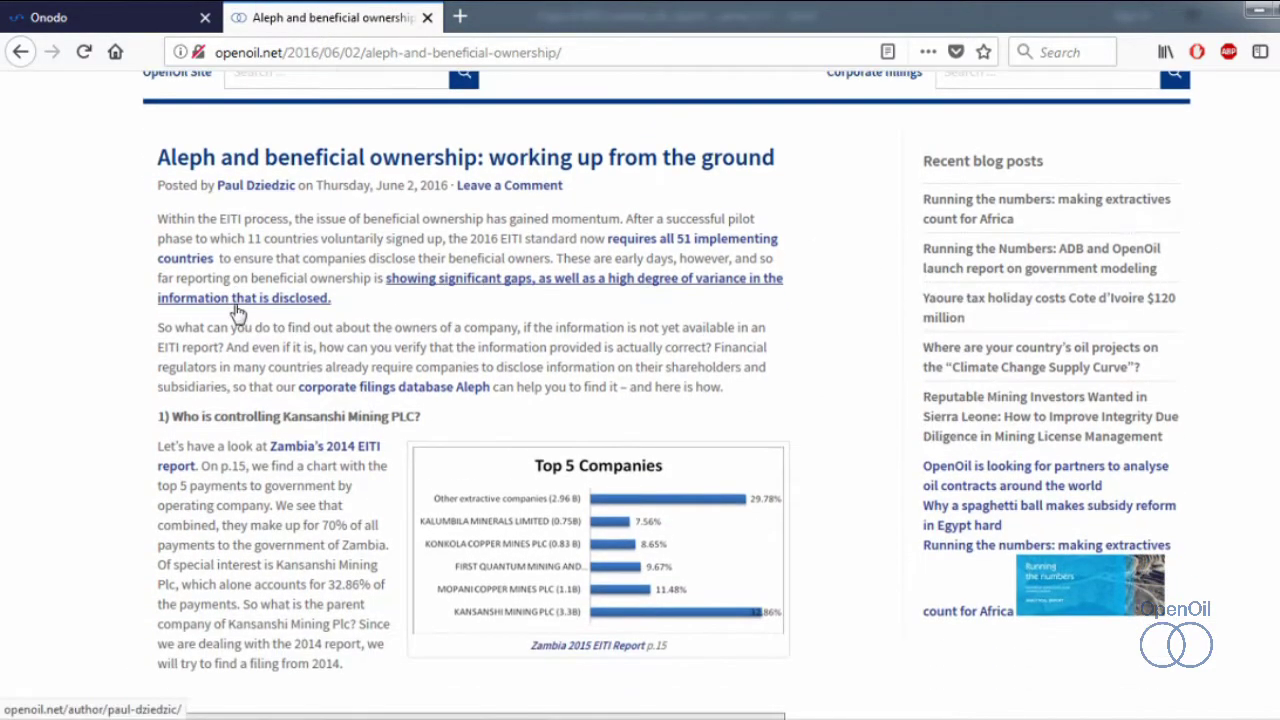
pyautogui.scroll(-5, 238, 313)
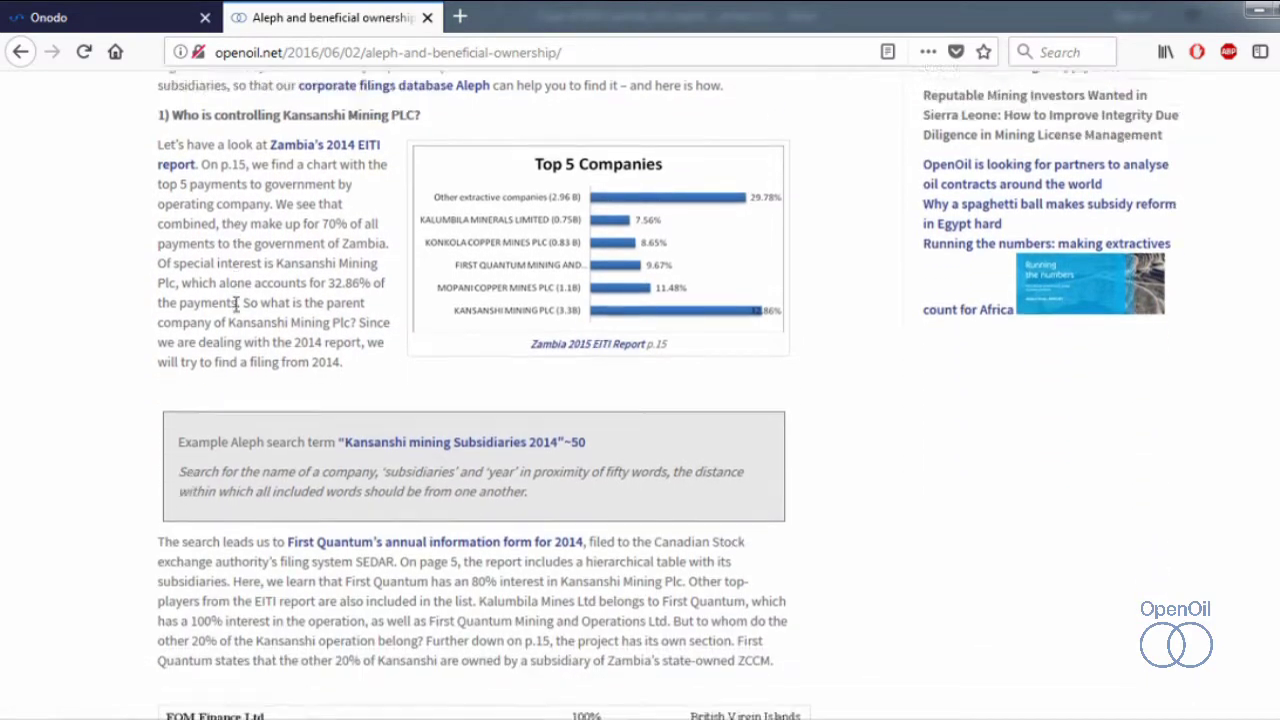
pyautogui.scroll(-5, 236, 305)
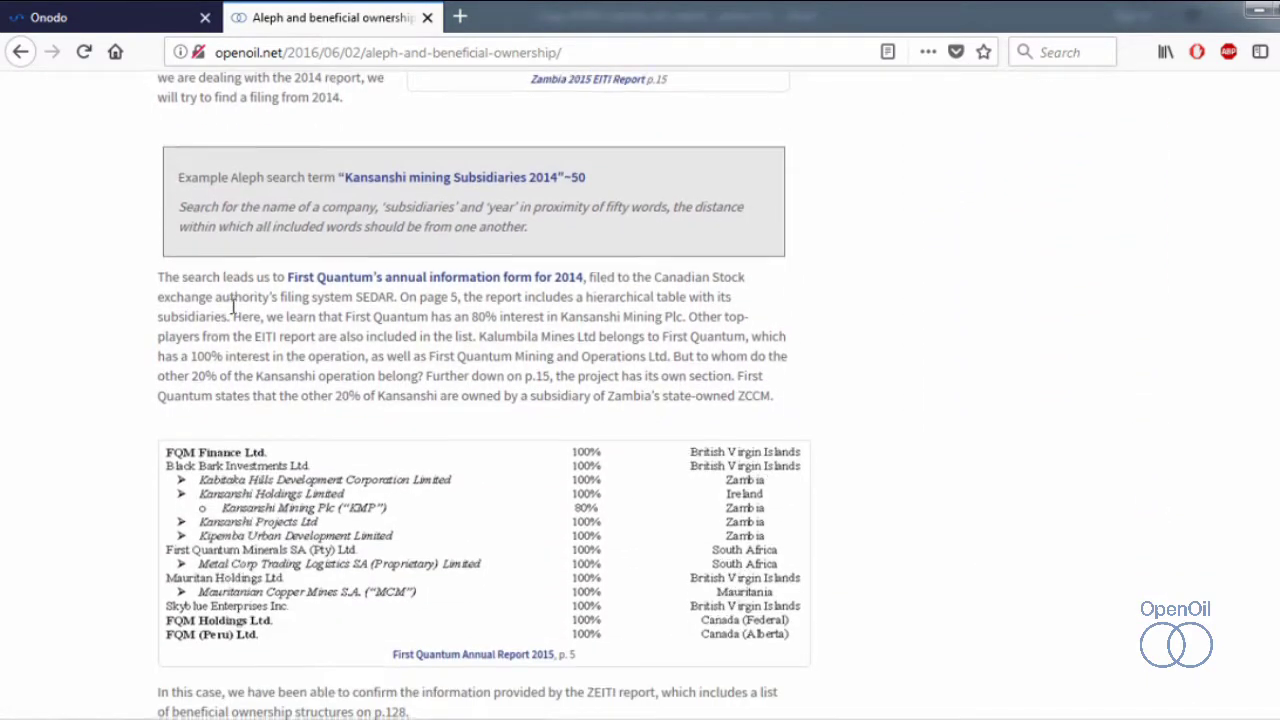
pyautogui.scroll(-2, 233, 308)
# View the ZEITI Top 10 sheet of the BO Zambia workbook in Excel and return to the Onodo page in the browser
pyautogui.moveTo(415, 700)
pyautogui.click(572, 686)
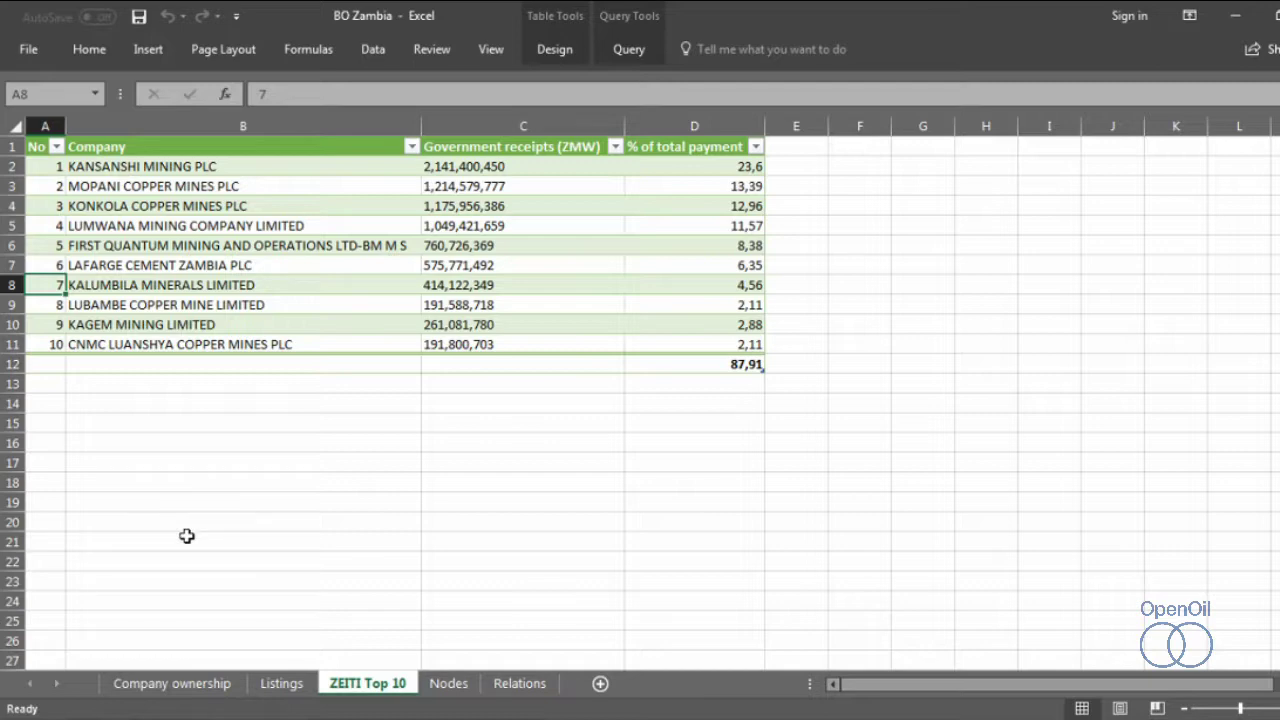
pyautogui.moveTo(143, 700)
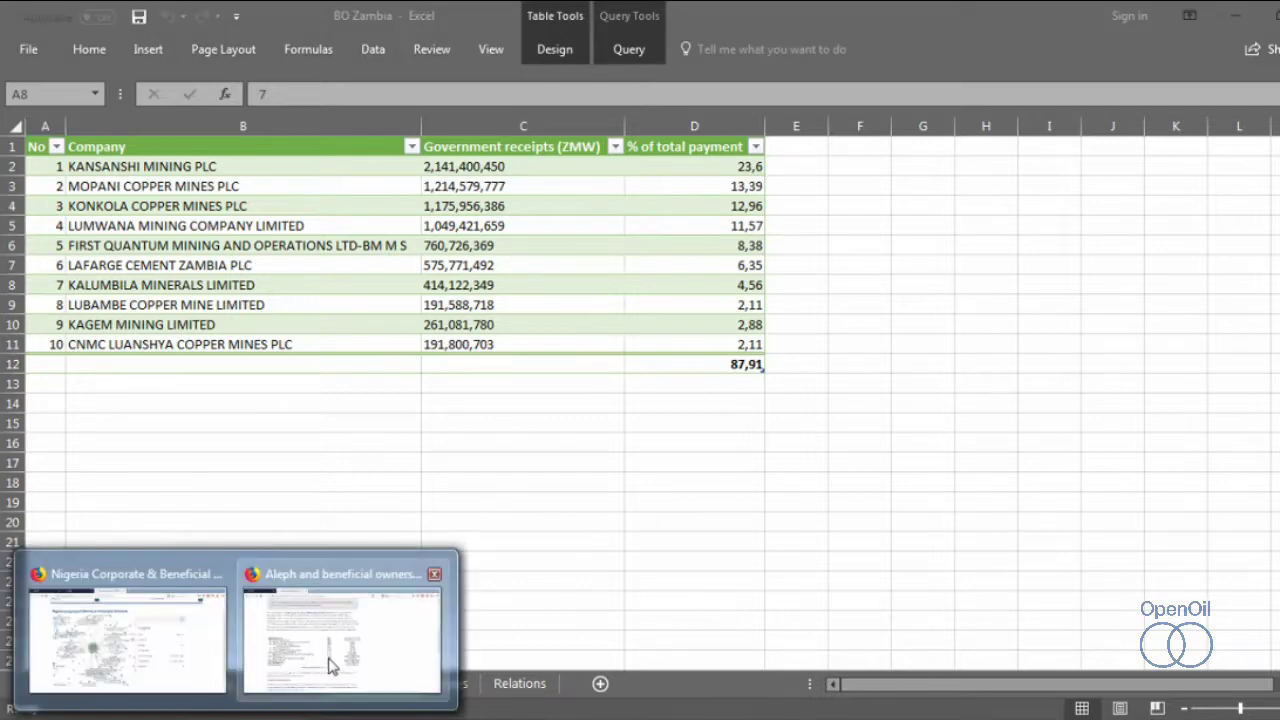
pyautogui.click(331, 658)
pyautogui.click(74, 10)
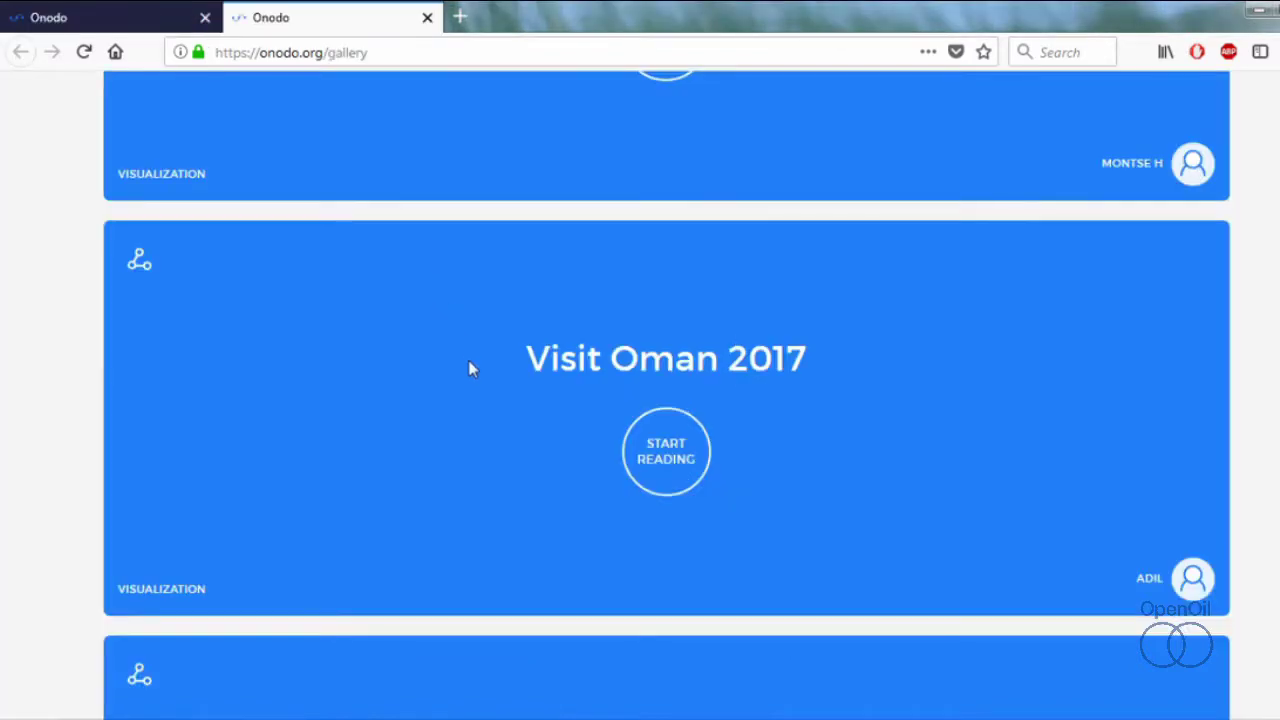
# Browse the visualizations featured in the Onodo gallery and return to the Onodo homepage
pyautogui.scroll(-5, 472, 369)
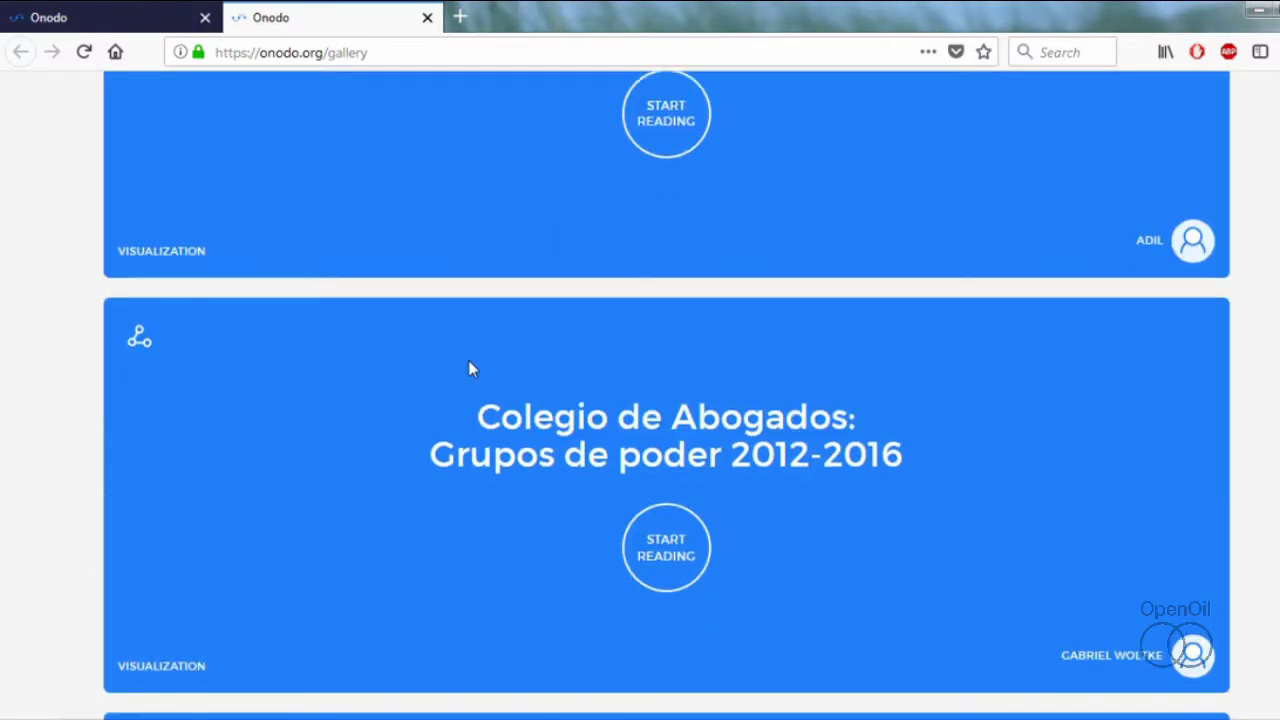
pyautogui.scroll(-3, 472, 369)
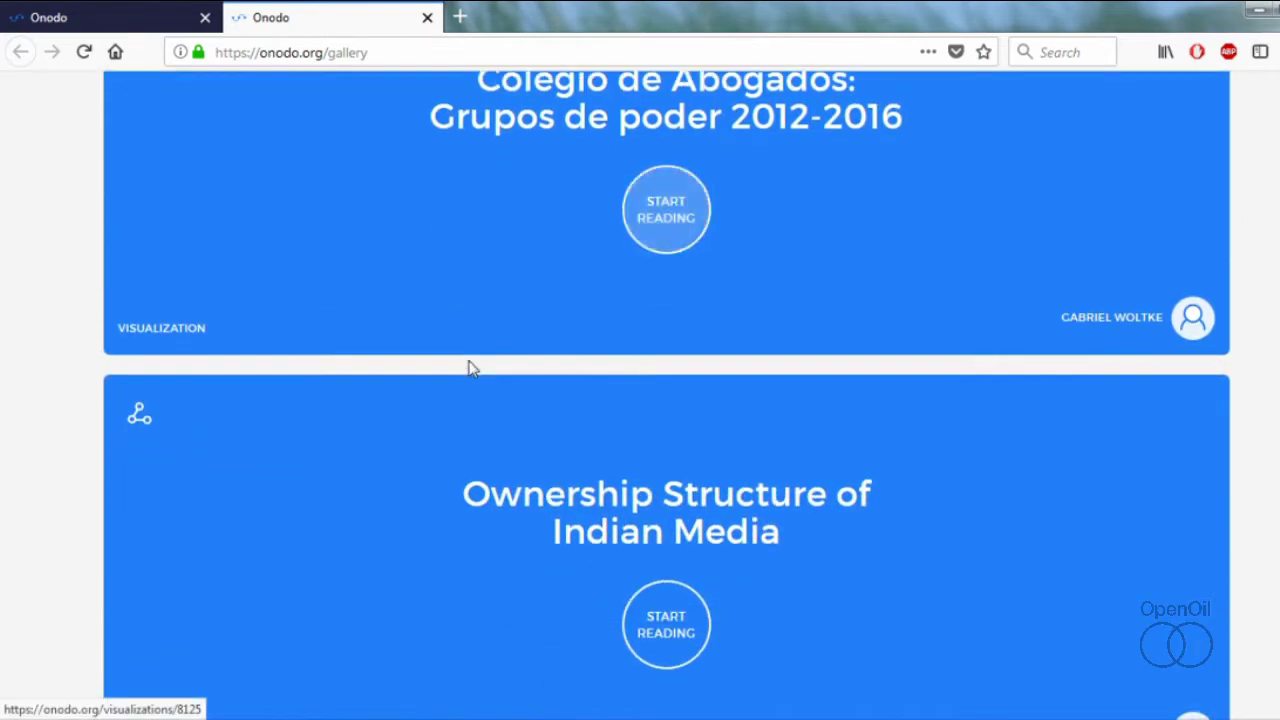
pyautogui.click(120, 22)
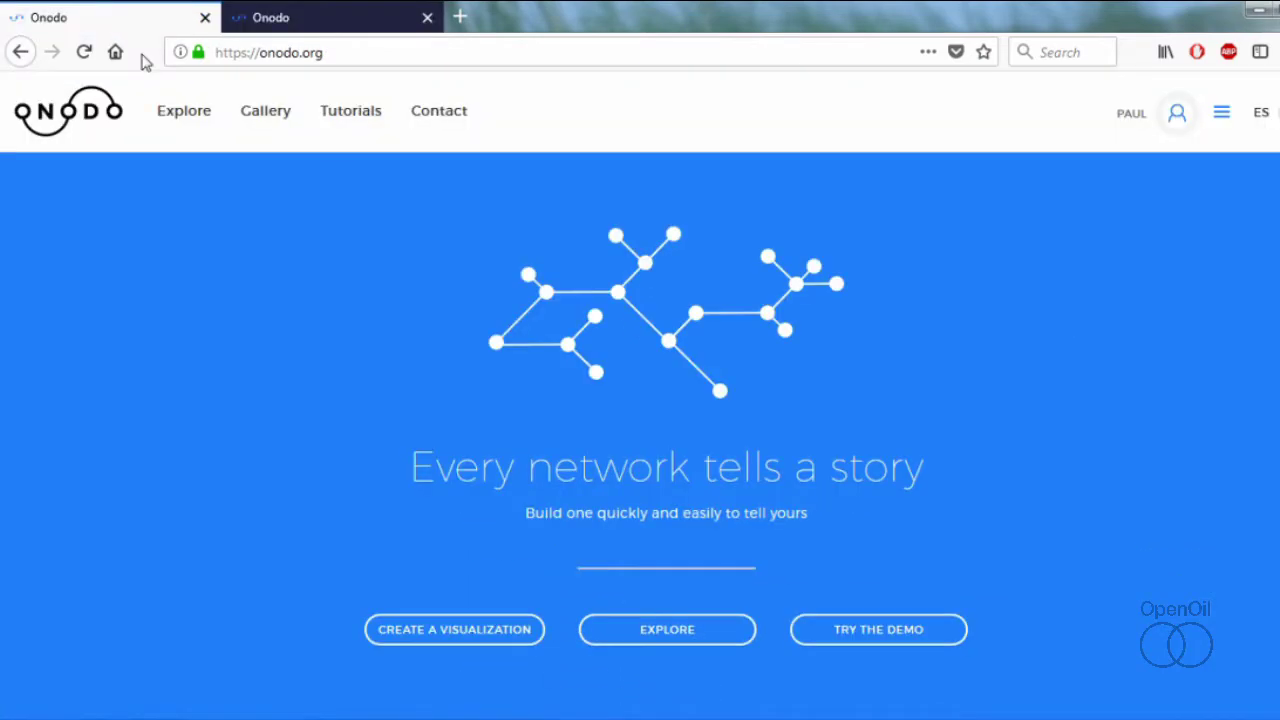
# Open the account dashboard and look over the creation options and the saved draft visualizations
pyautogui.click(1128, 113)
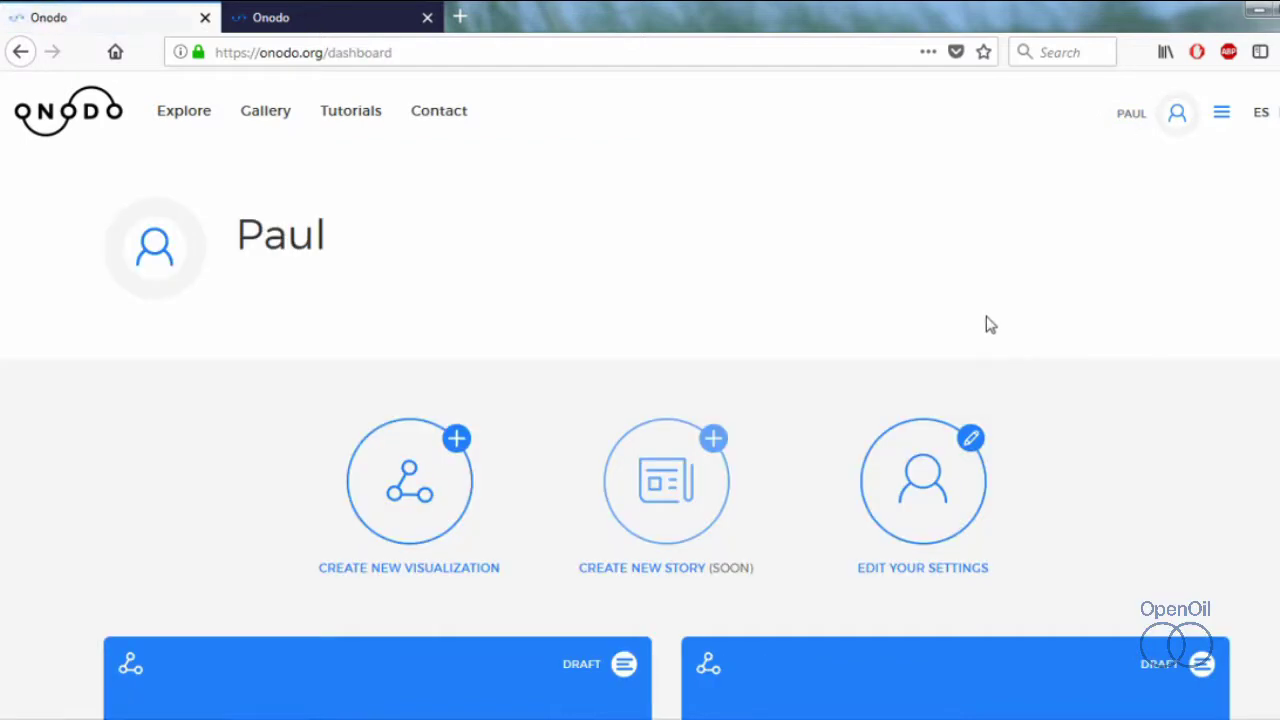
pyautogui.scroll(-1, 986, 323)
pyautogui.scroll(-2, 986, 323)
pyautogui.scroll(-1, 986, 323)
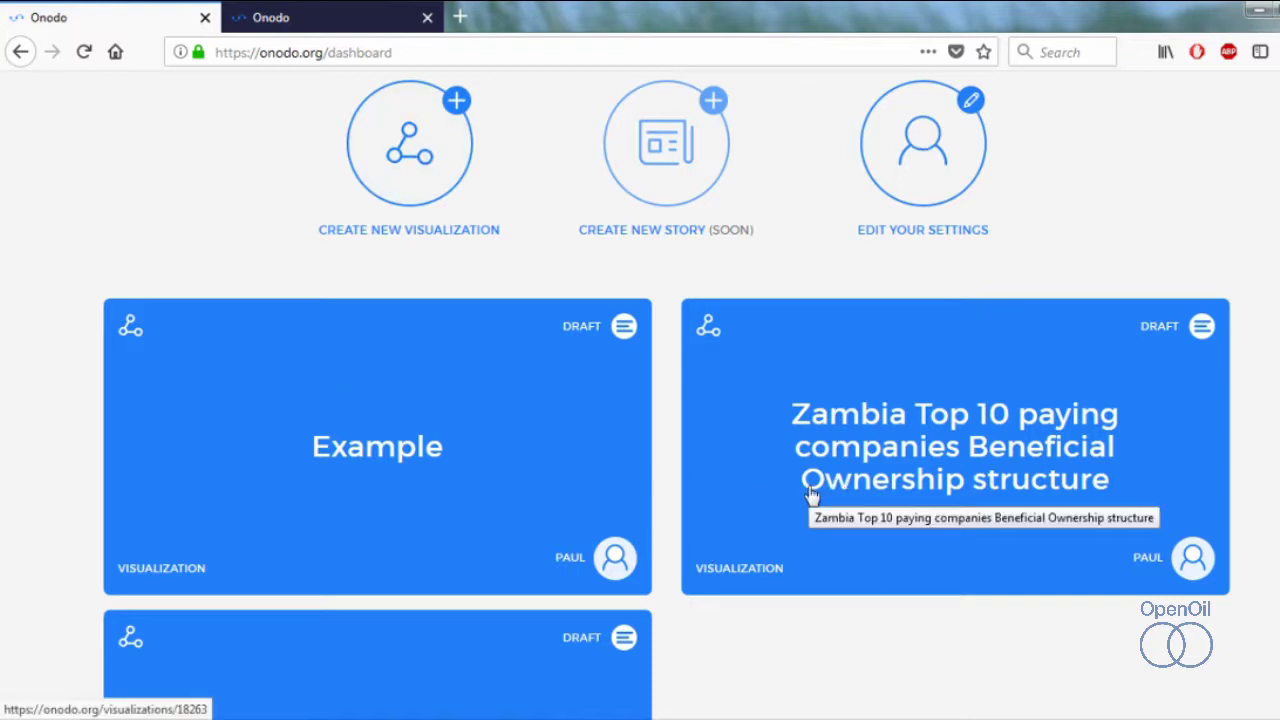
# Create a new visualization titled "Bo Zambia" that begins with an empty table
pyautogui.click(432, 172)
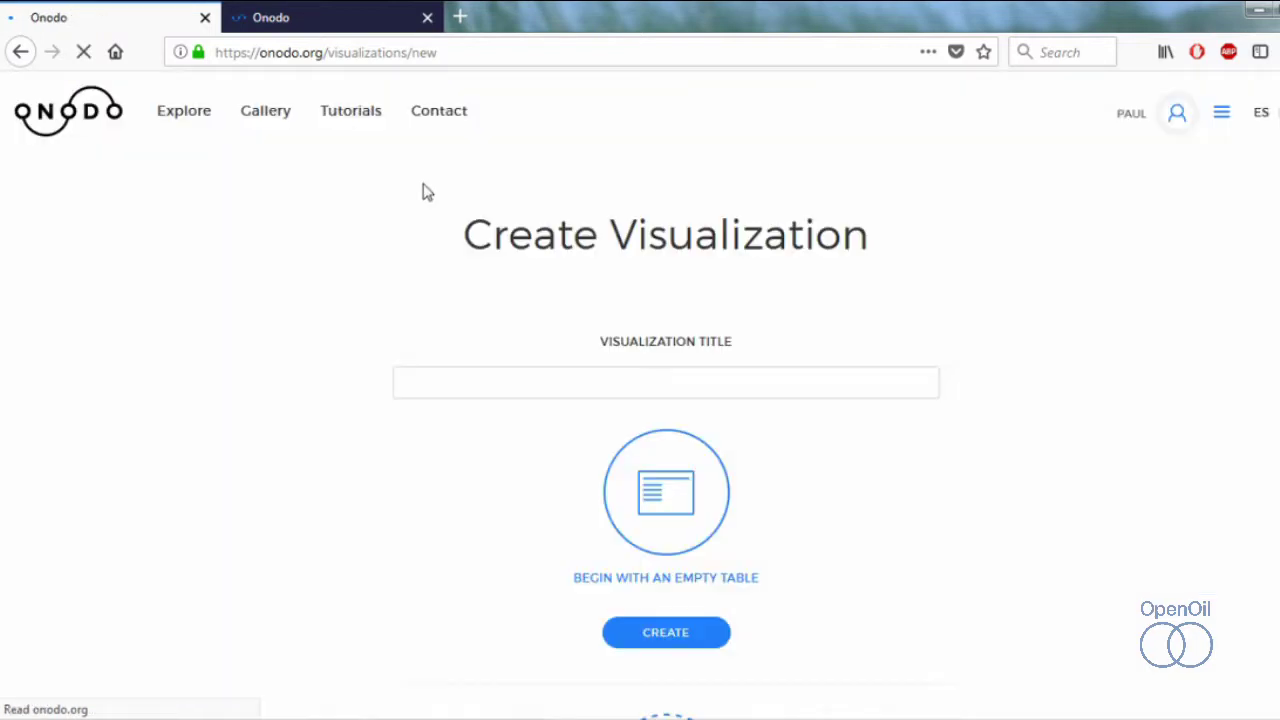
pyautogui.click(501, 376)
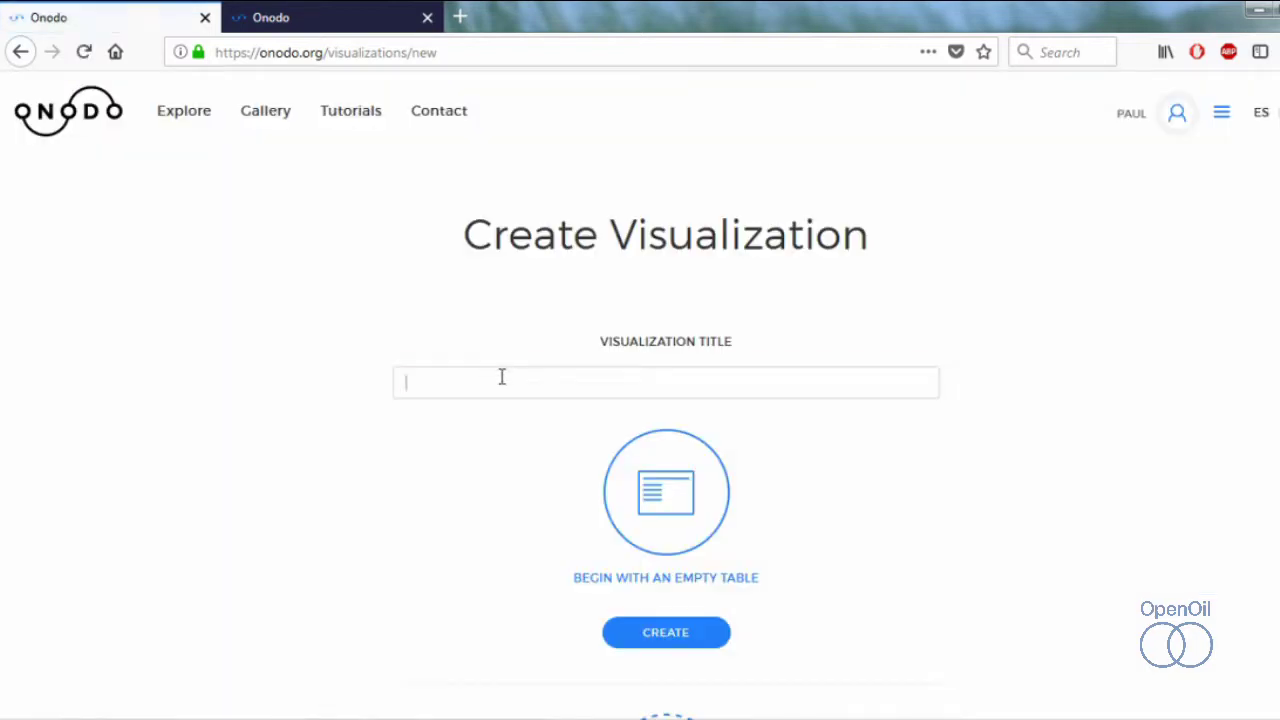
pyautogui.write('Bo Zambia')
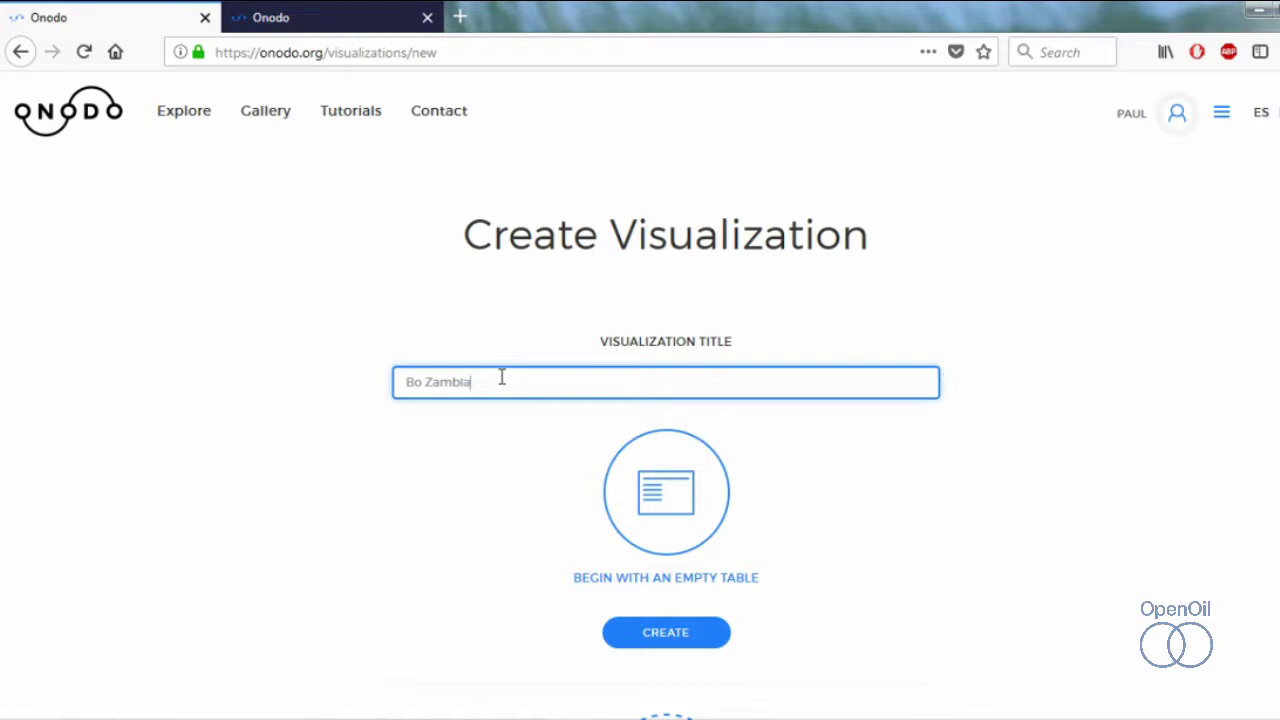
pyautogui.scroll(-3, 500, 376)
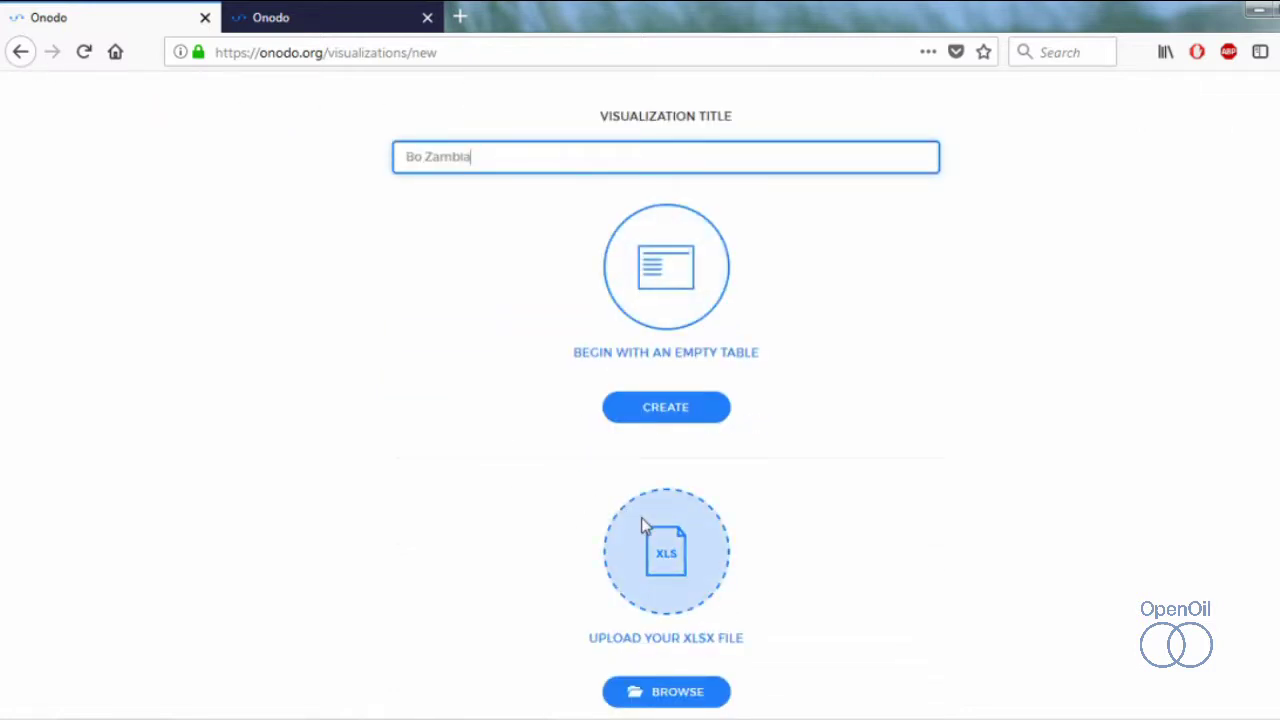
pyautogui.click(666, 410)
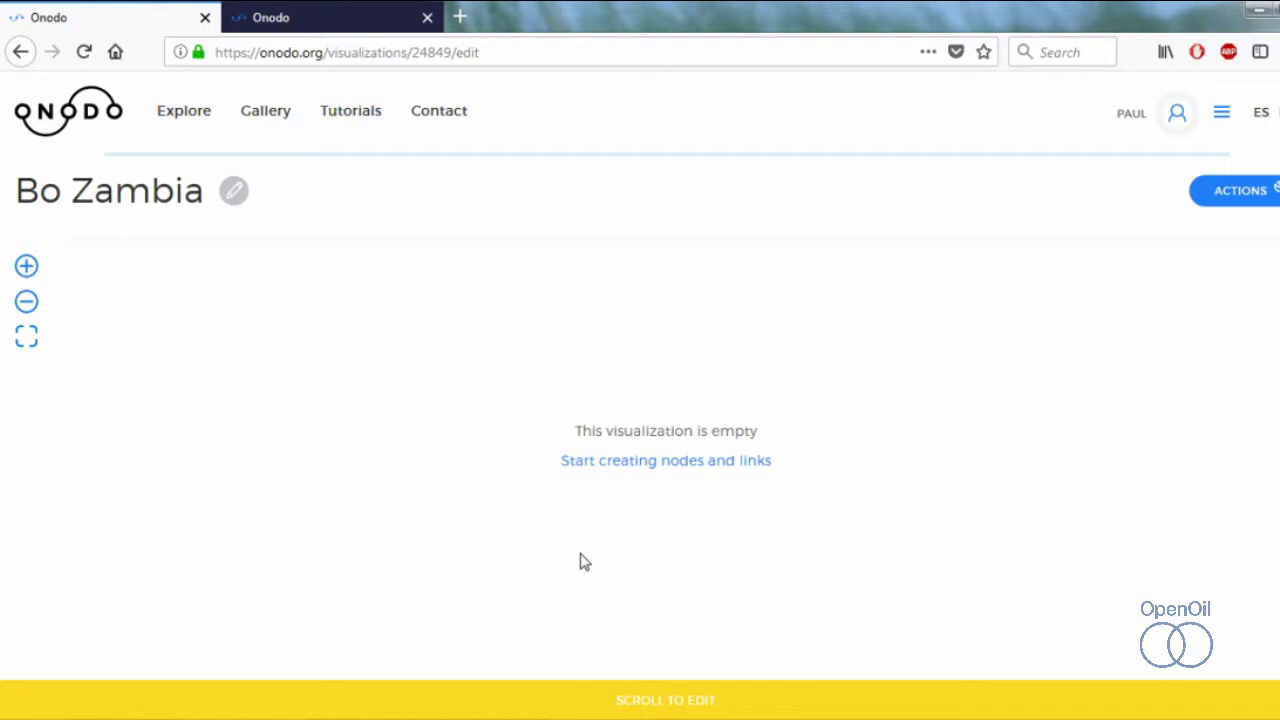
# Add a node named "Node A" with the type "Starting Point" to the empty visualization
pyautogui.scroll(-3, 584, 562)
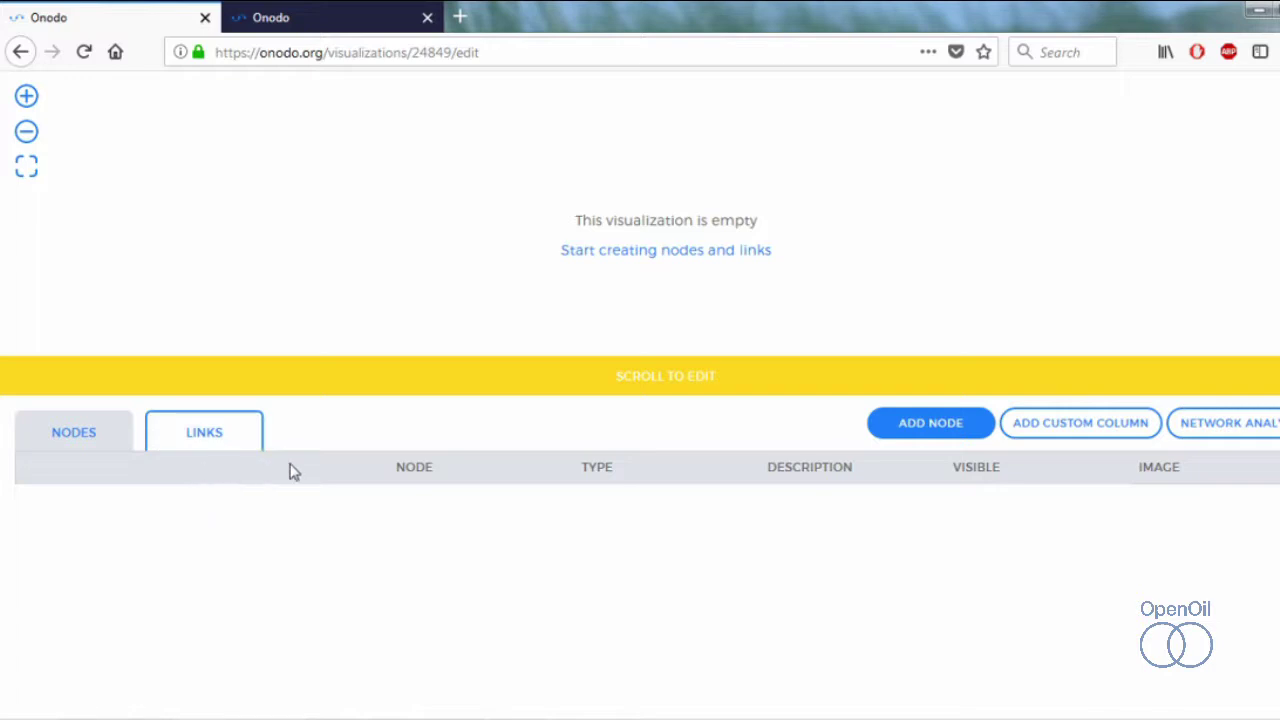
pyautogui.click(906, 423)
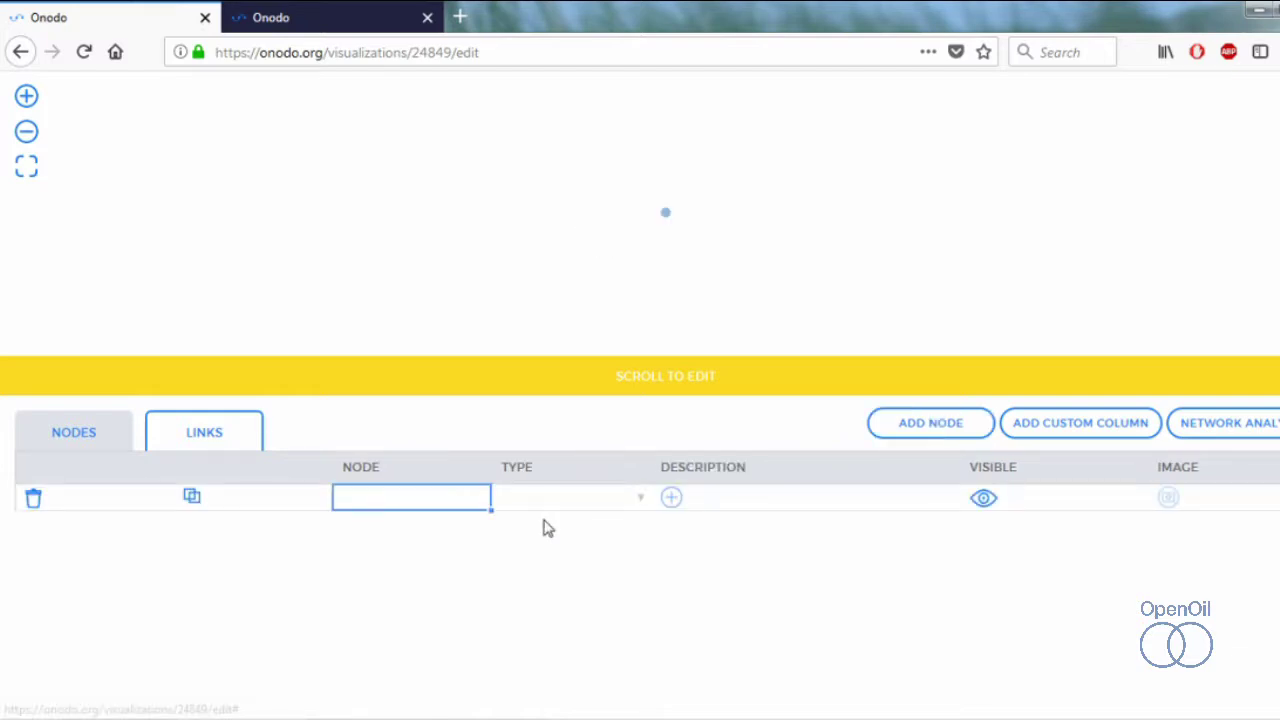
pyautogui.write('Node A')
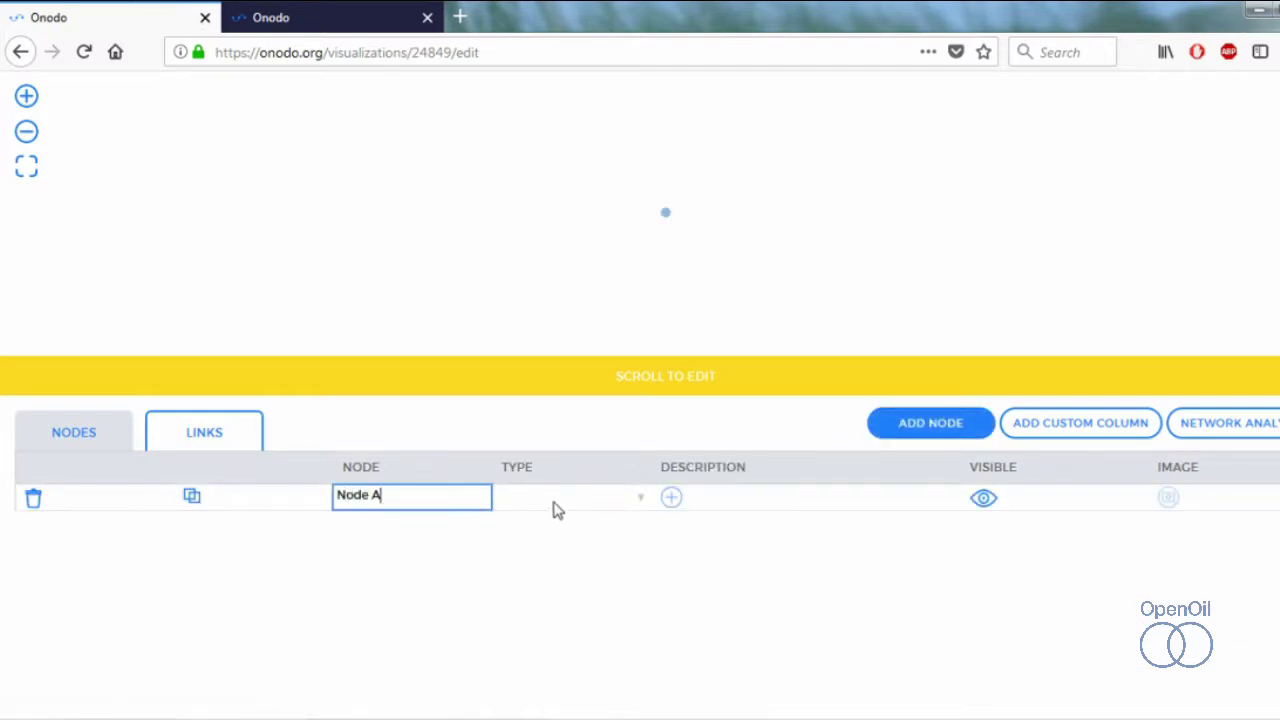
pyautogui.click(556, 508)
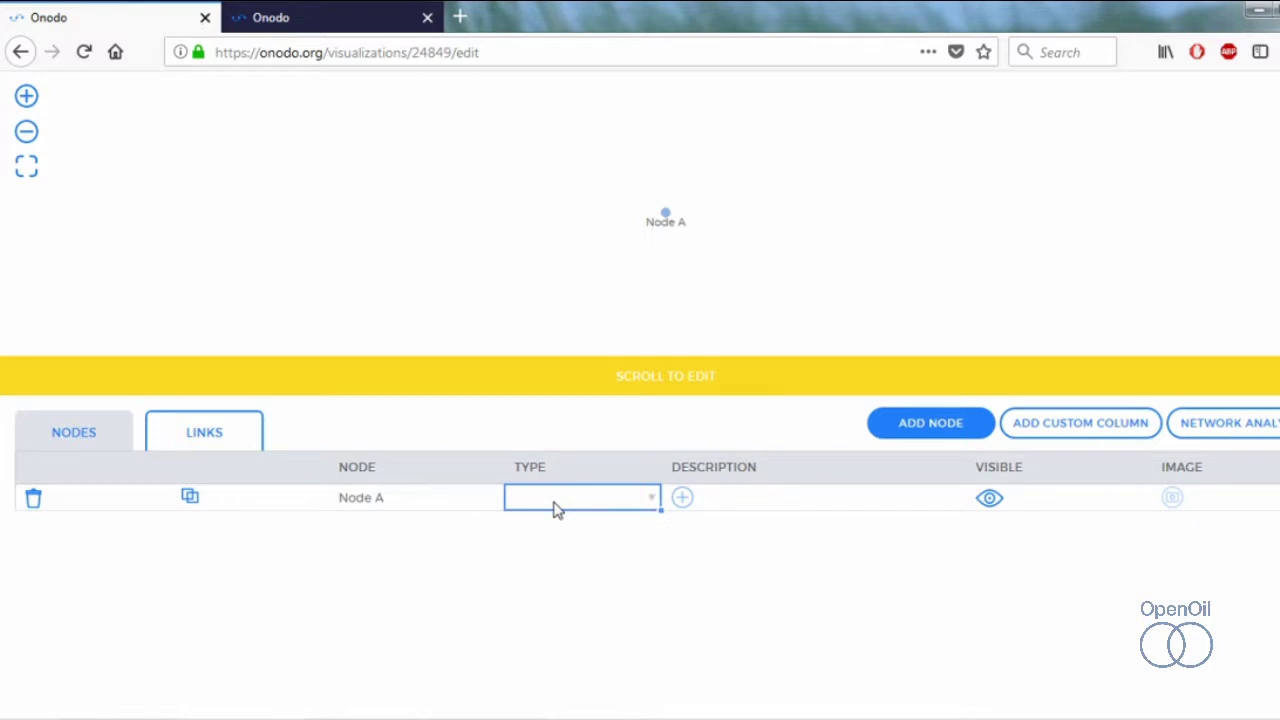
pyautogui.write('Starting Point')
pyautogui.press('Return')
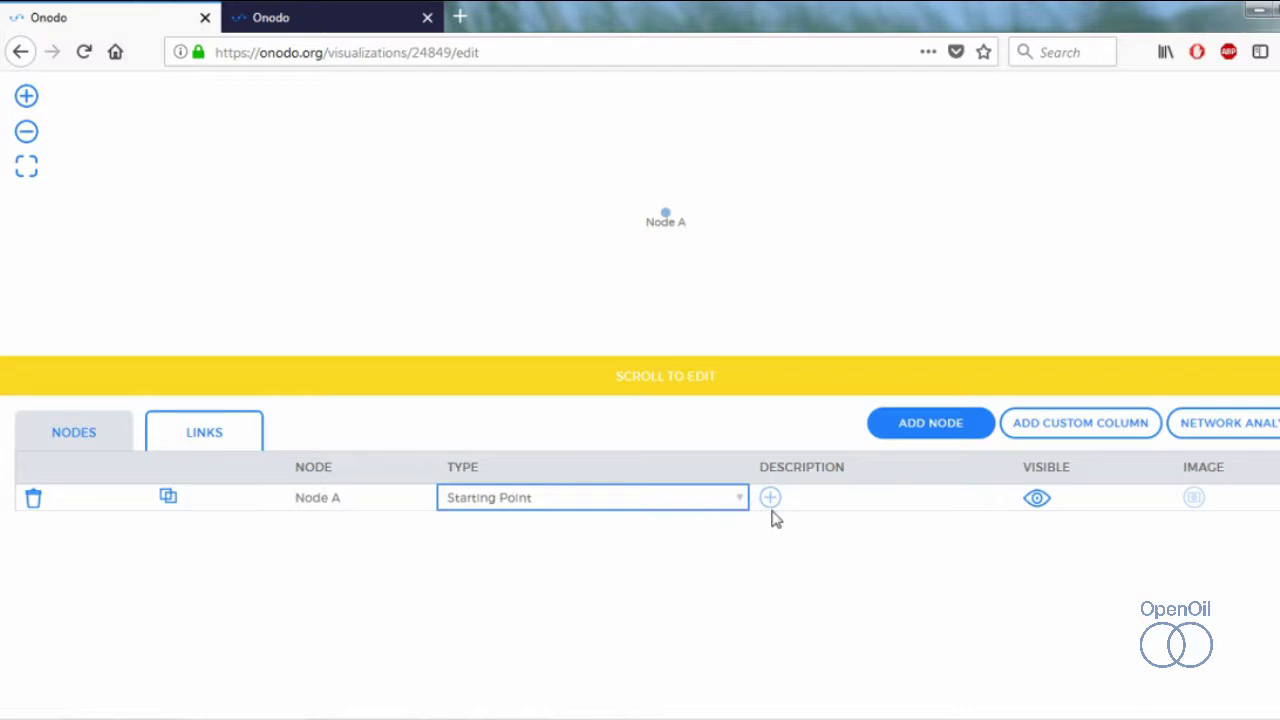
# Hide Node A and show it again, and check the options for giving the node an image
pyautogui.click(1037, 502)
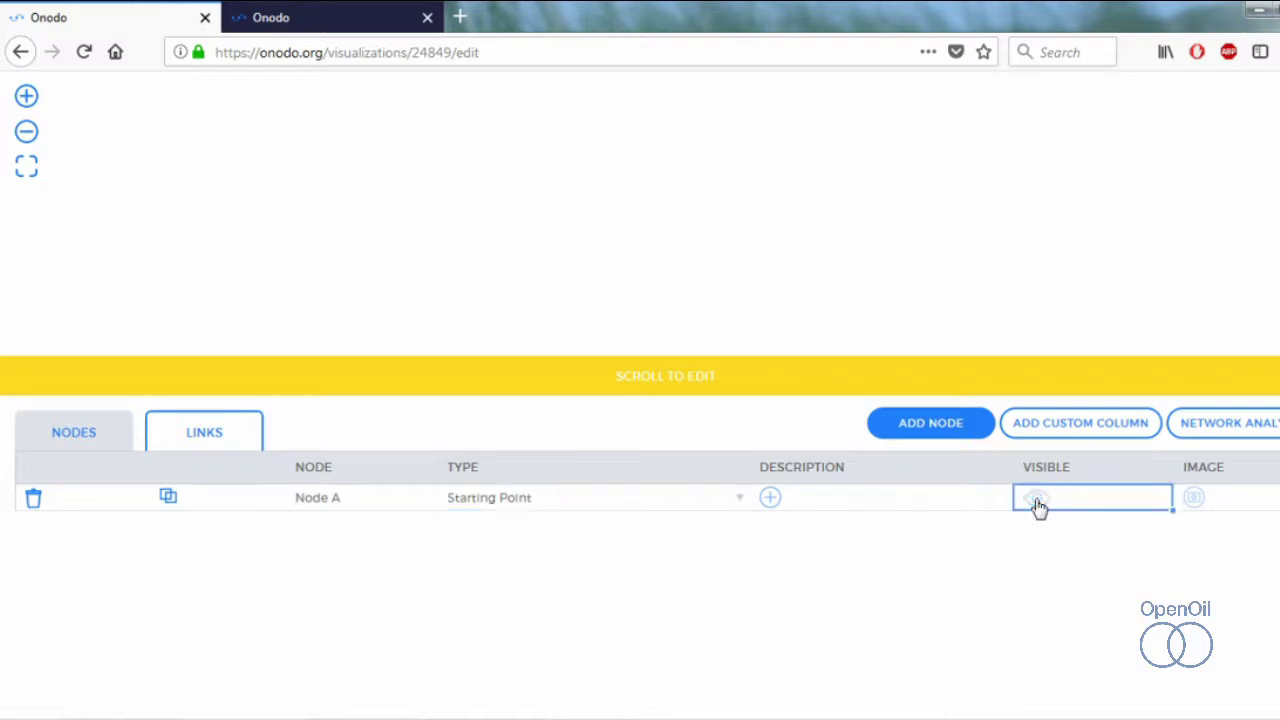
pyautogui.click(1037, 502)
pyautogui.click(1205, 507)
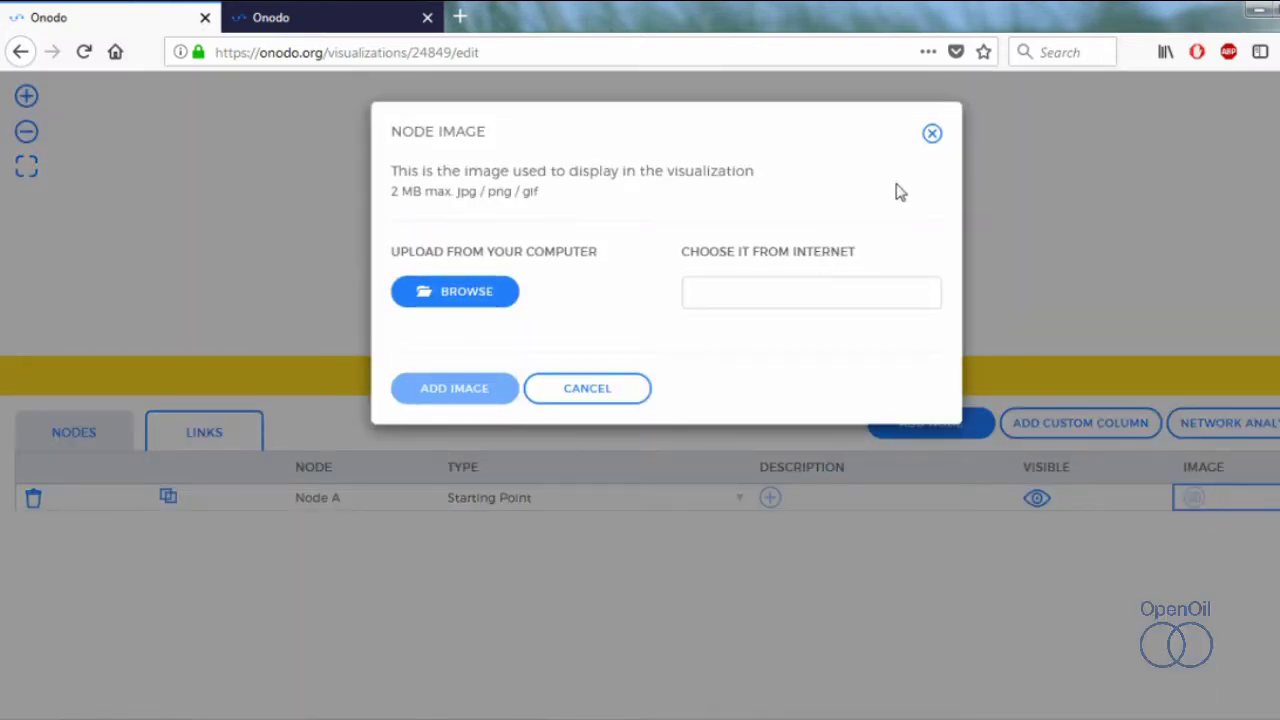
pyautogui.click(932, 136)
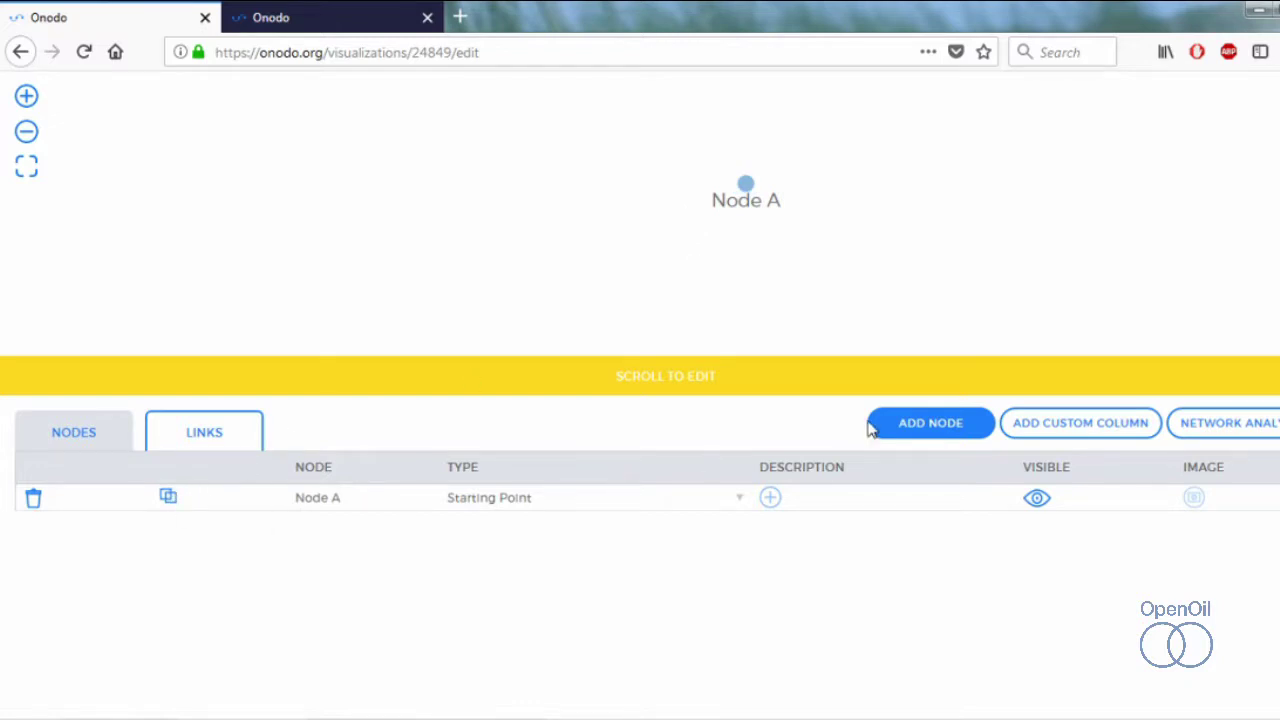
# Add a second node named "Node B" with the type "Target Point"
pyautogui.click(912, 425)
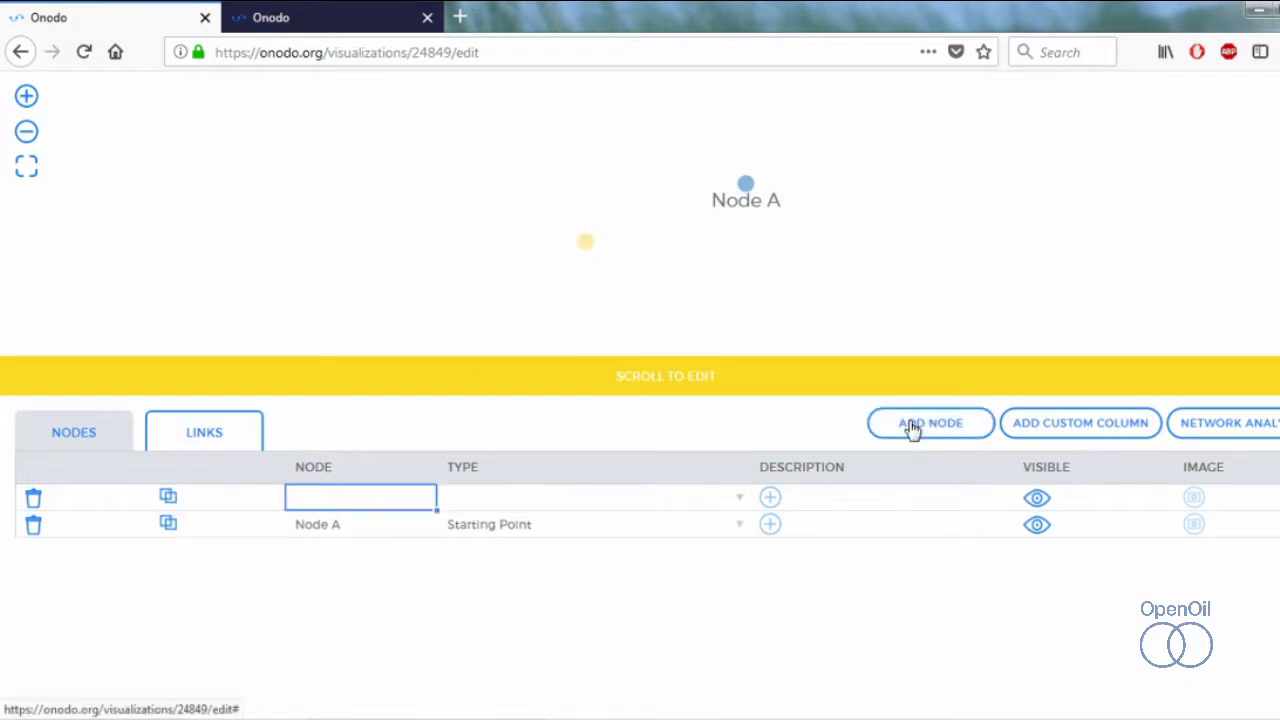
pyautogui.write('Node B')
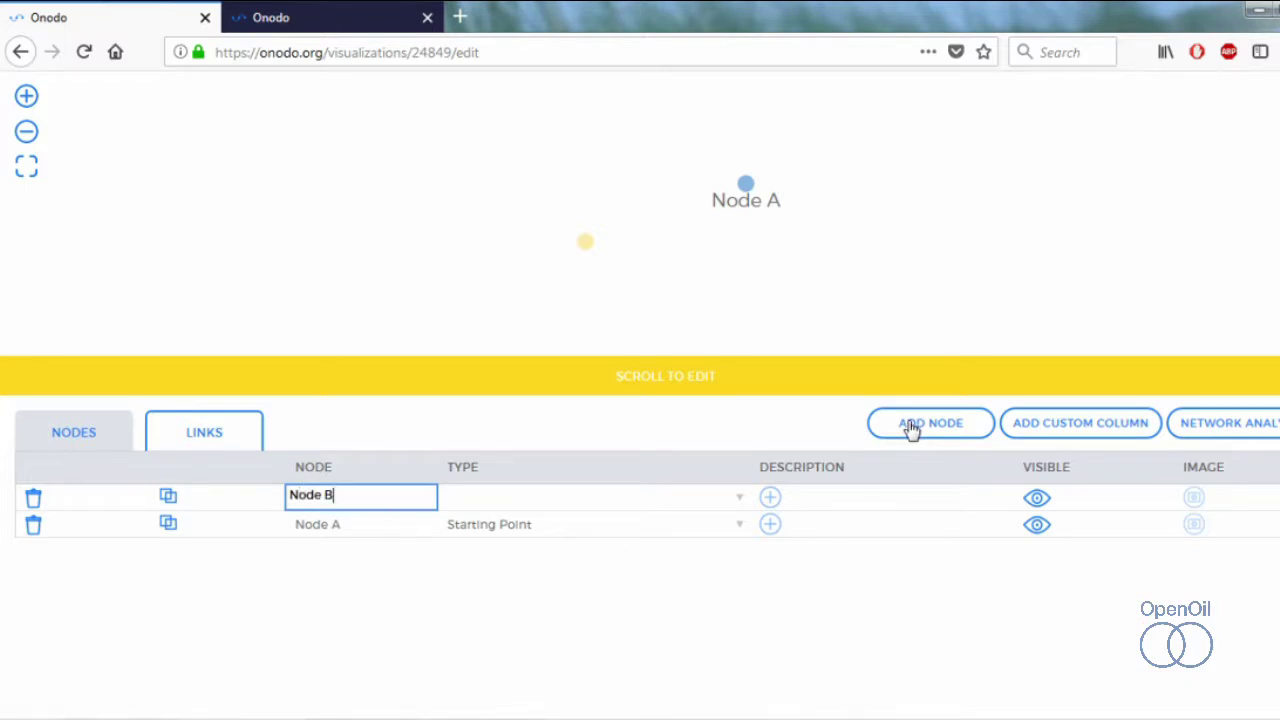
pyautogui.click(647, 500)
pyautogui.write('T')
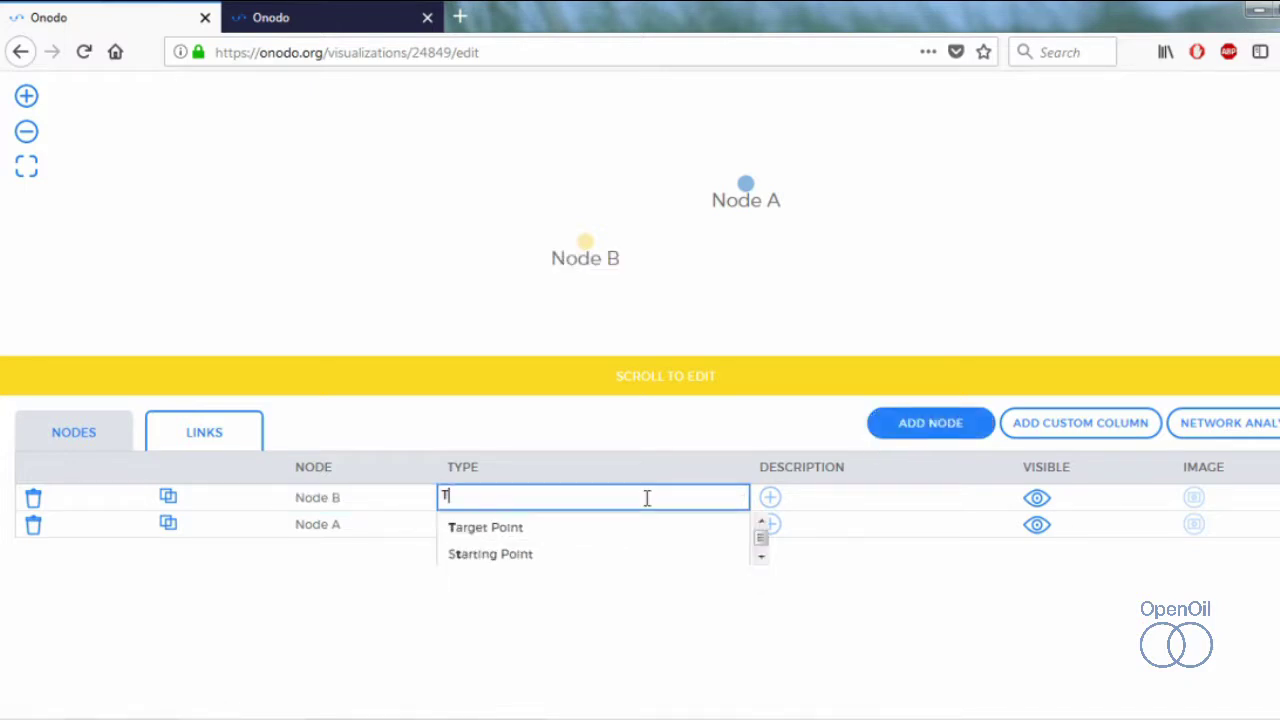
pyautogui.write('arget Point')
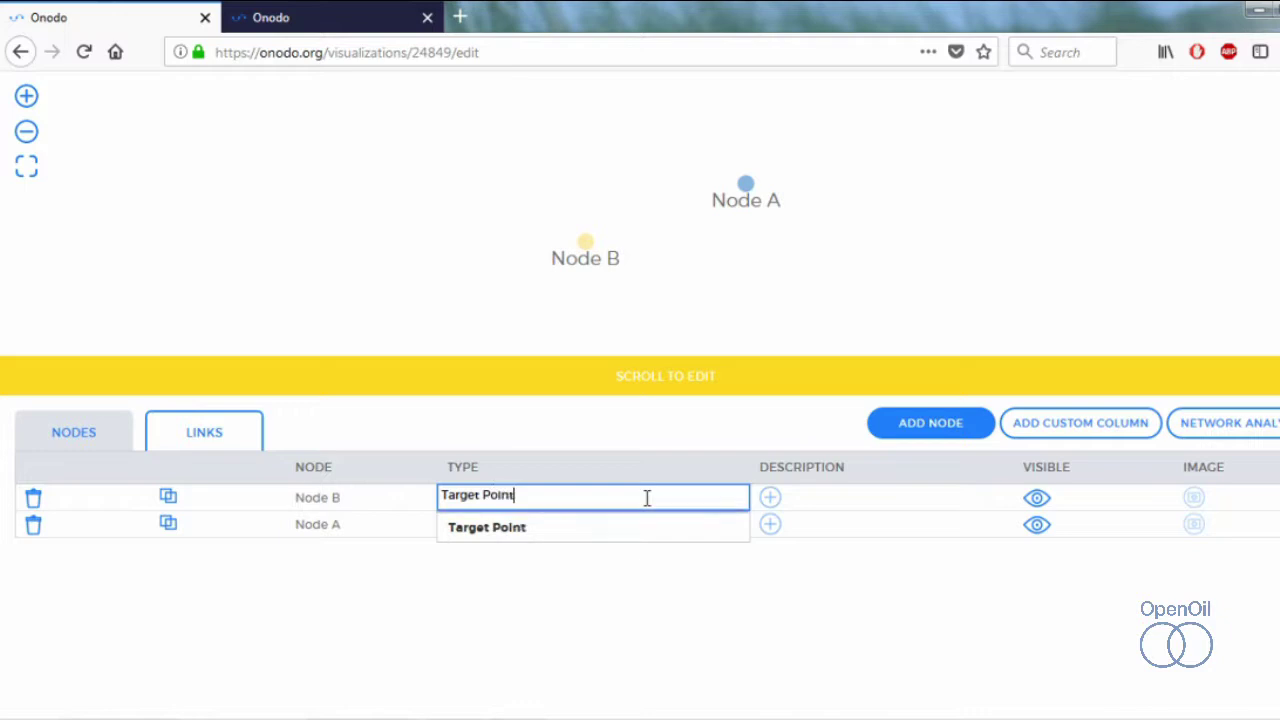
pyautogui.press('Return')
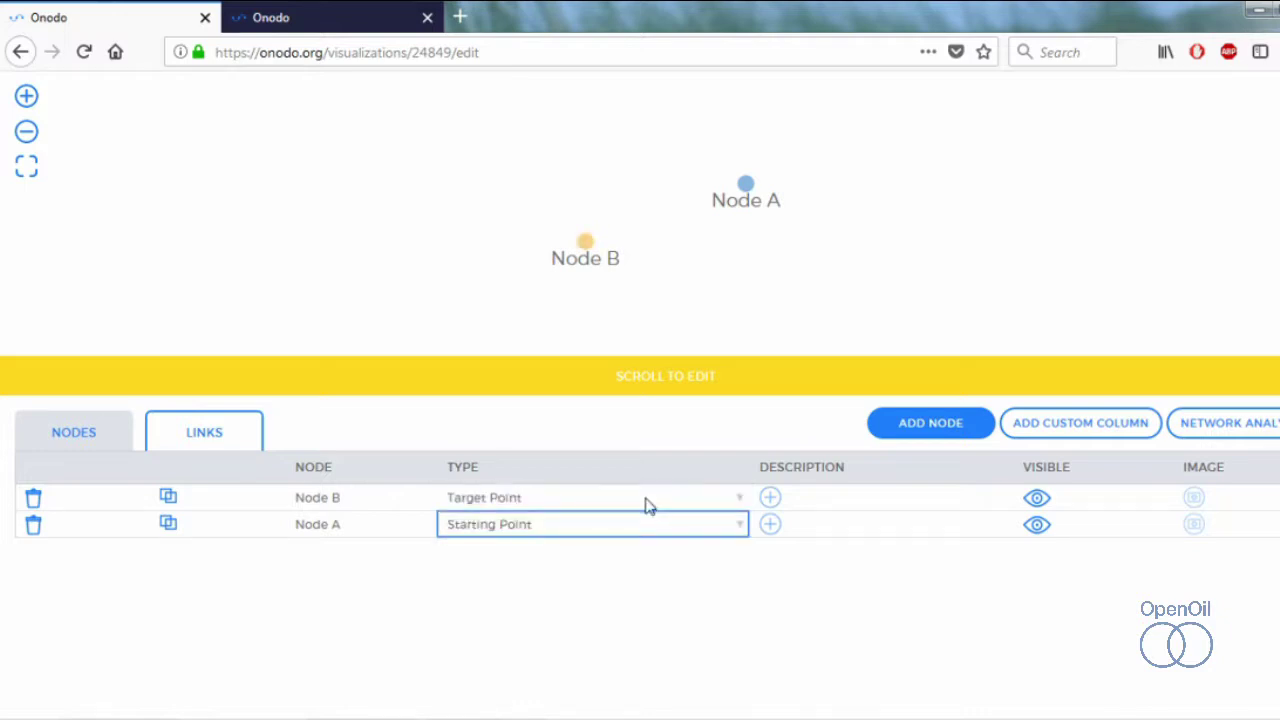
pyautogui.click(738, 497)
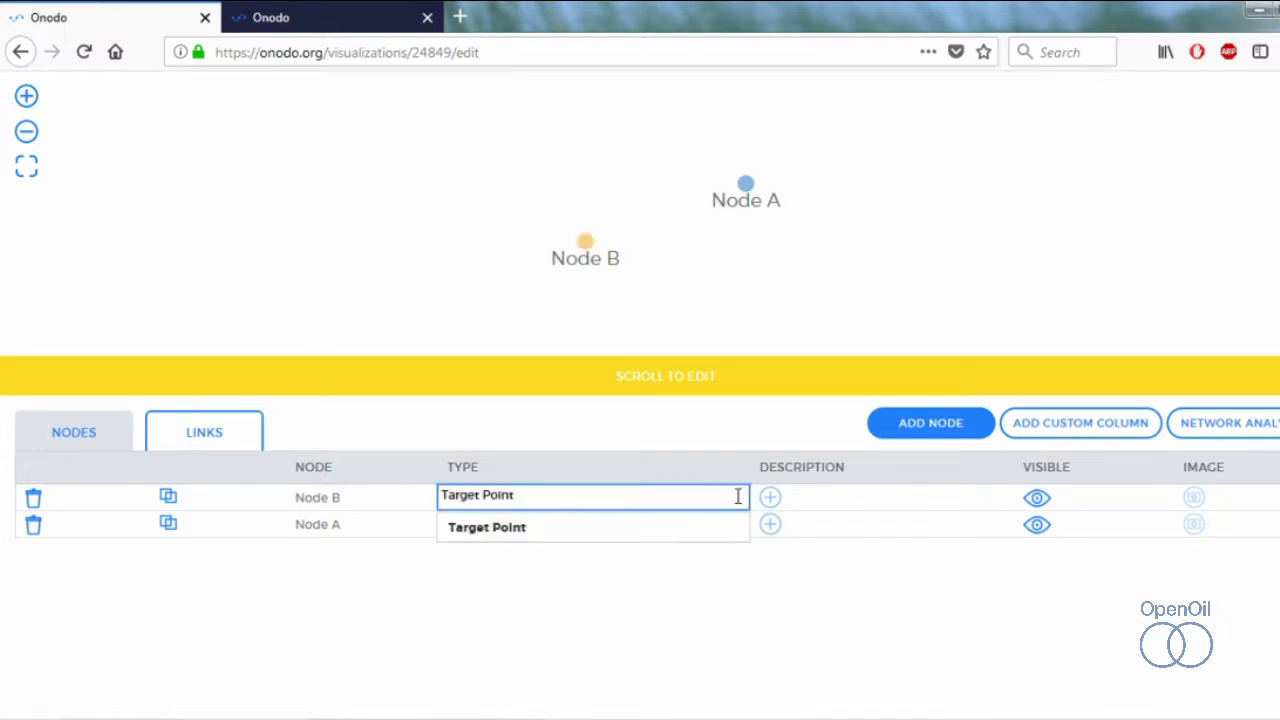
pyautogui.click(710, 614)
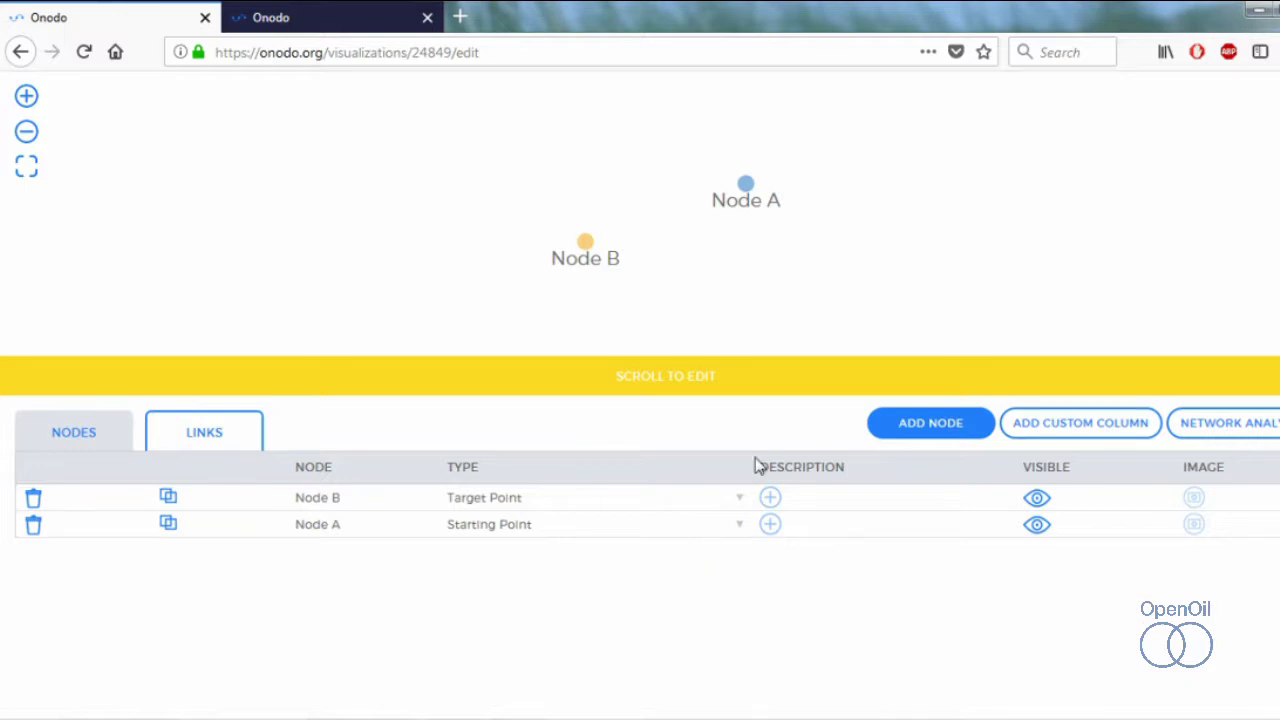
# Add a link named "Goes to" with Node A as the source and Node B as the target
pyautogui.click(248, 441)
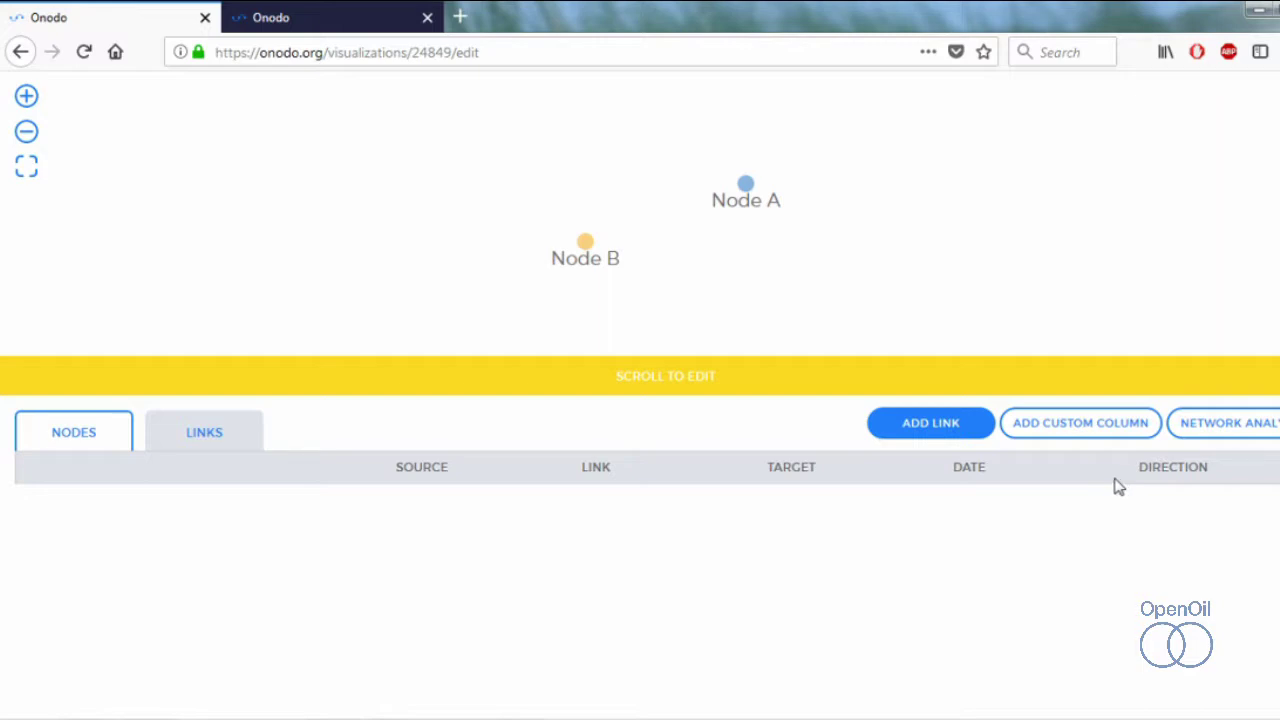
pyautogui.click(925, 430)
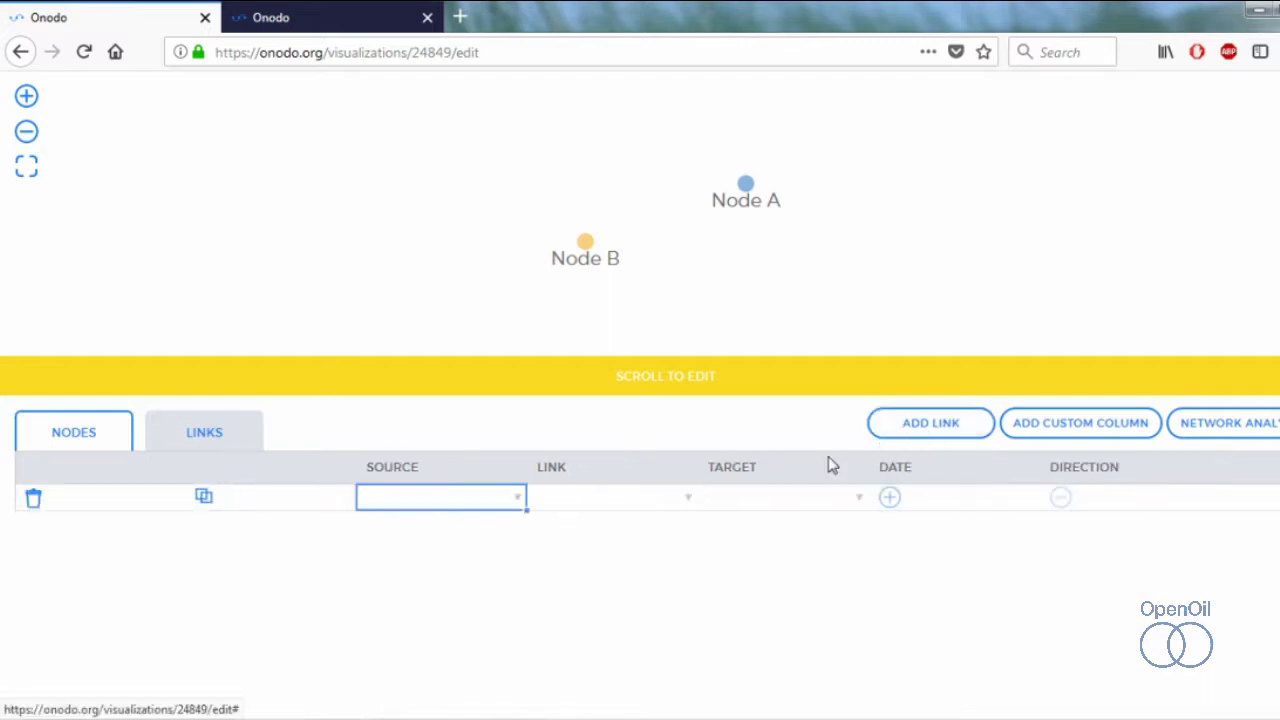
pyautogui.click(516, 498)
pyautogui.click(418, 540)
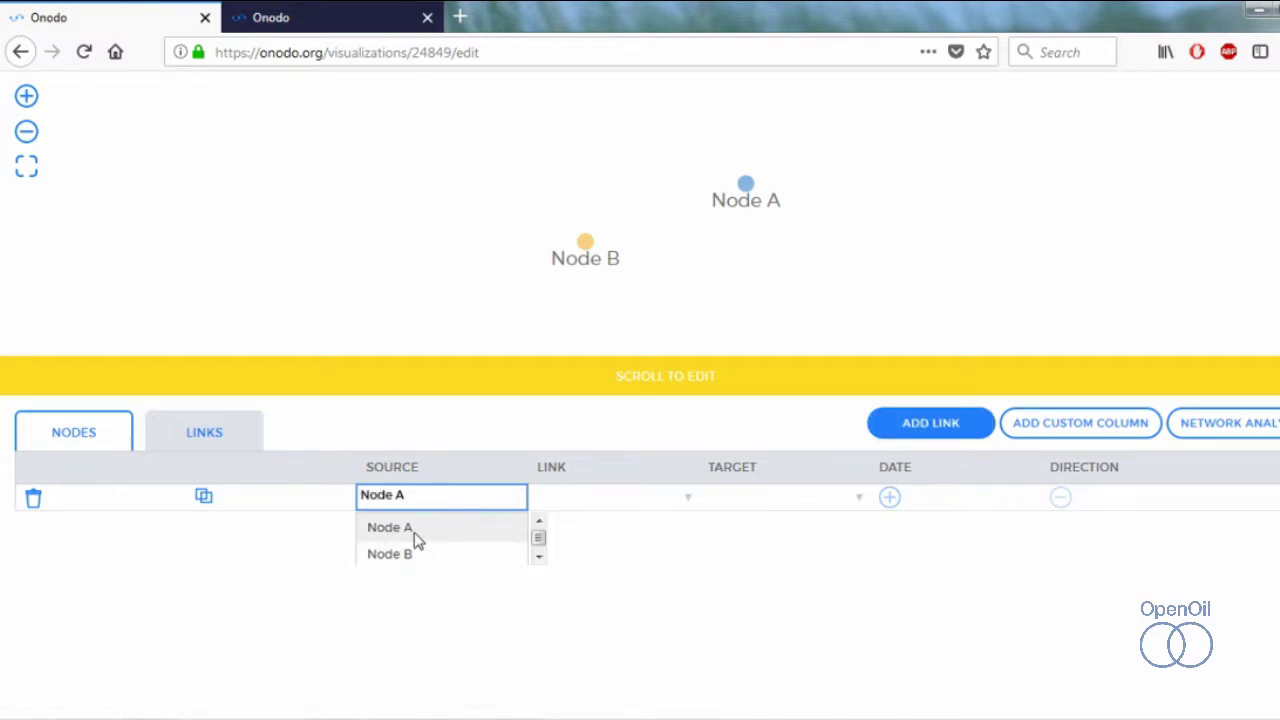
pyautogui.click(645, 503)
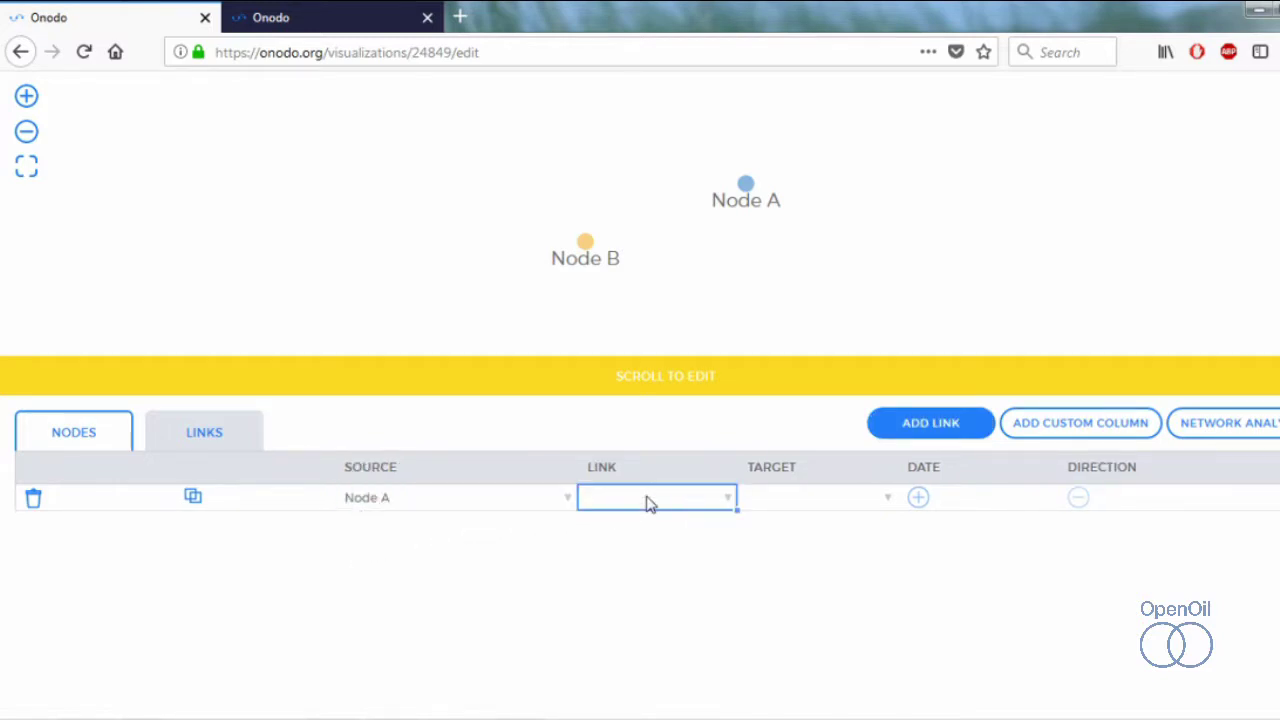
pyautogui.write('Goes to')
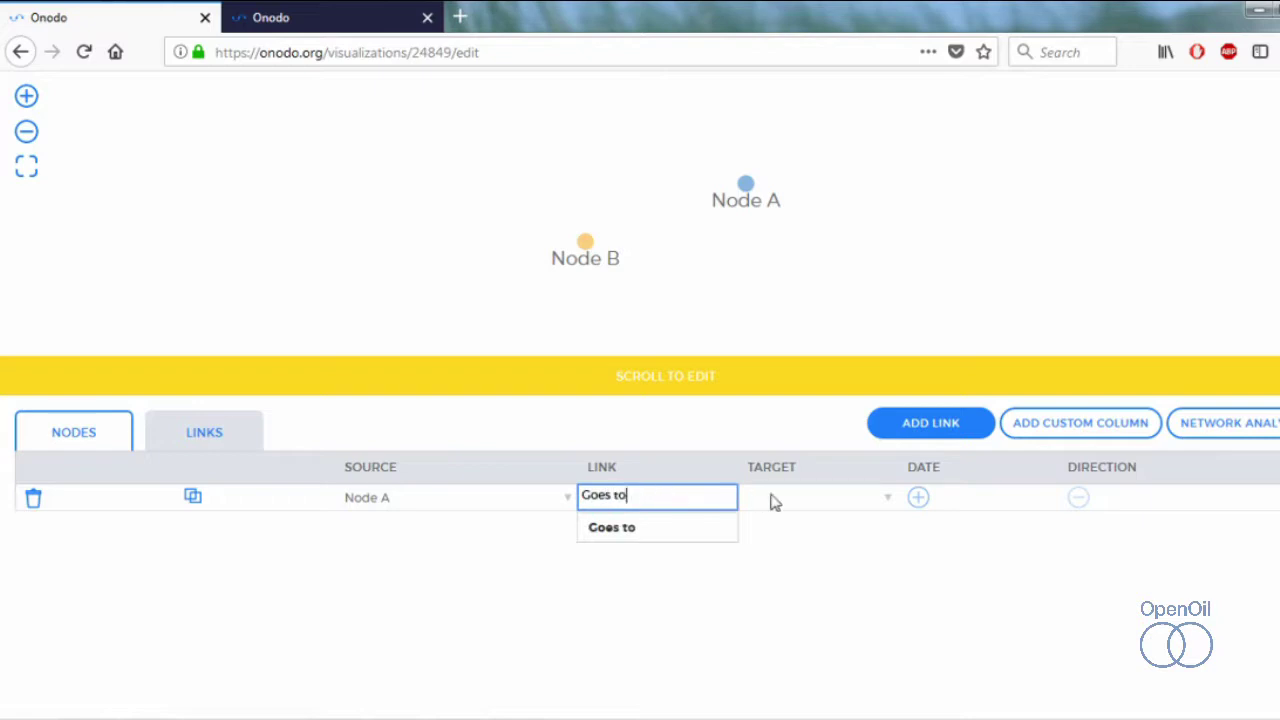
pyautogui.press('Tab')
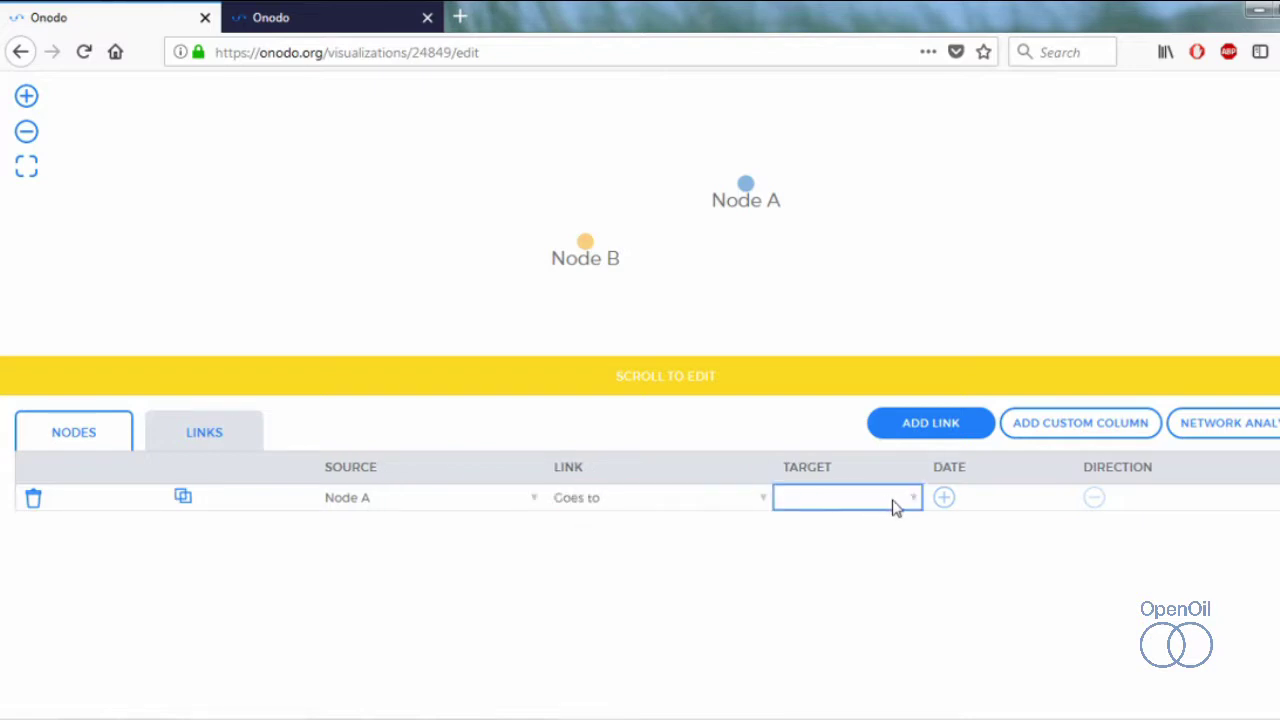
pyautogui.click(908, 500)
pyautogui.click(828, 556)
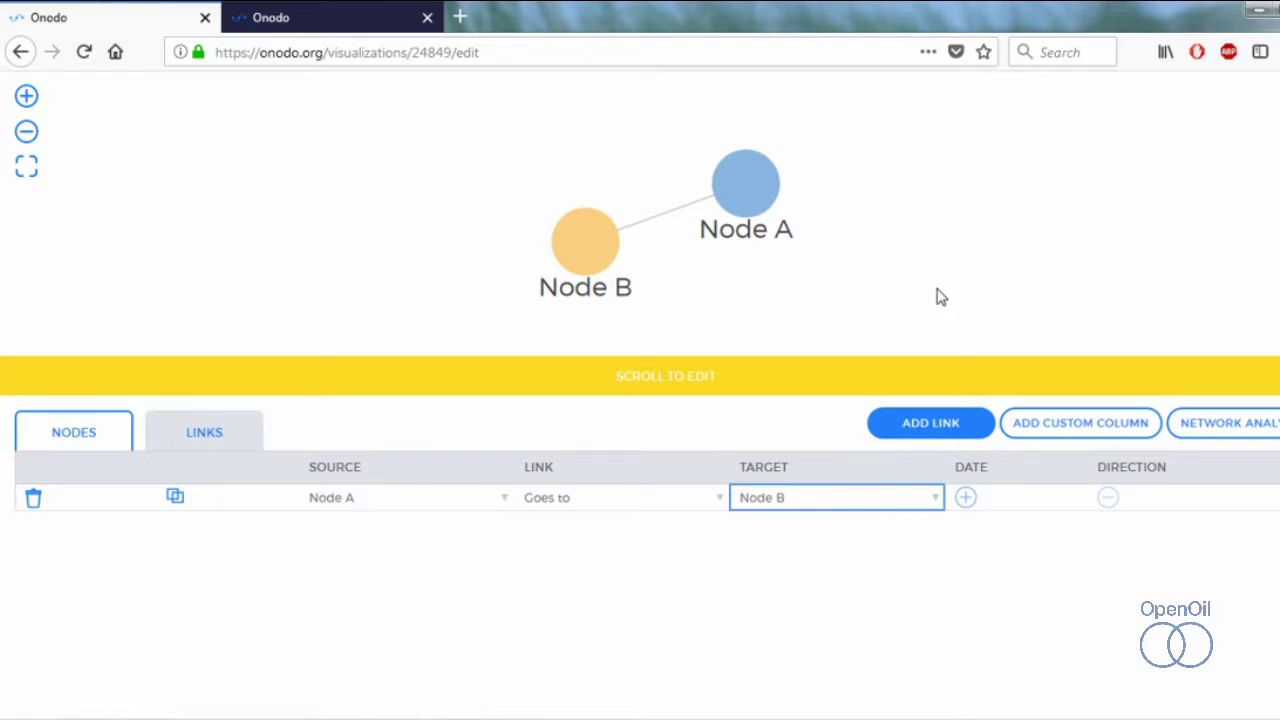
# Try the direction setting of the "Goes to" link, leaving it directed from Node A to Node B
pyautogui.click(1113, 508)
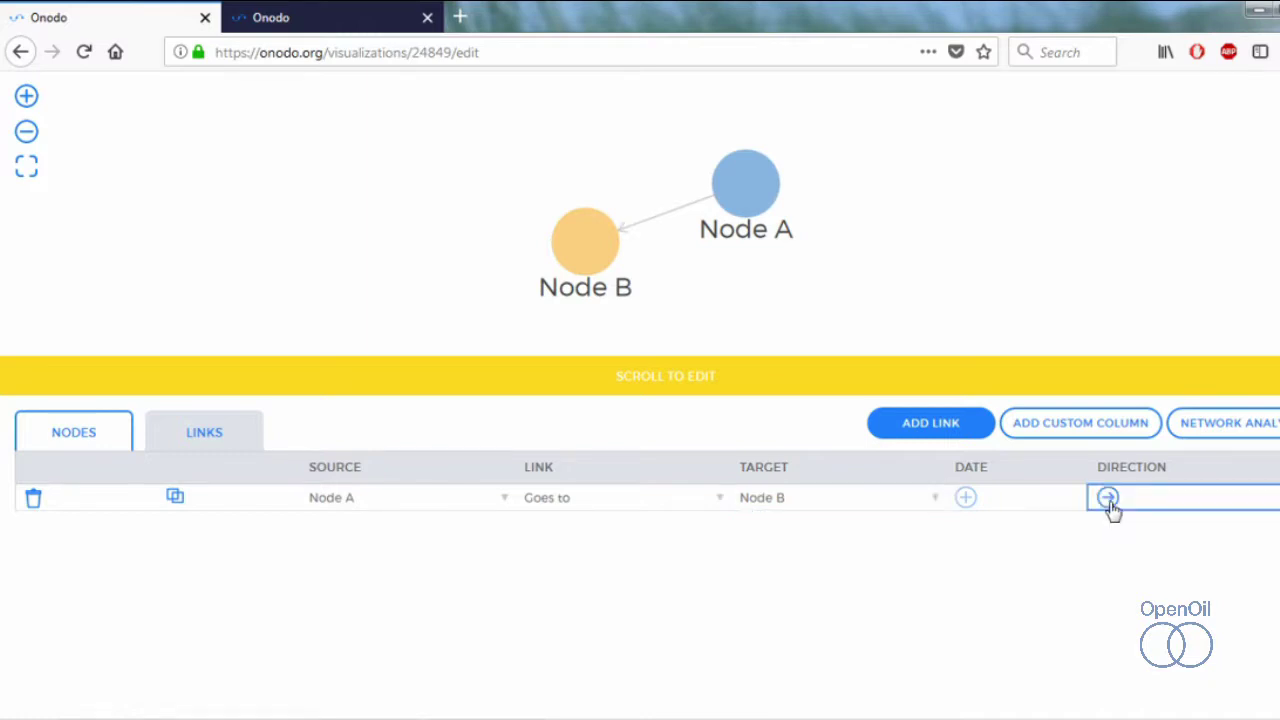
pyautogui.click(1113, 508)
pyautogui.click(1113, 508)
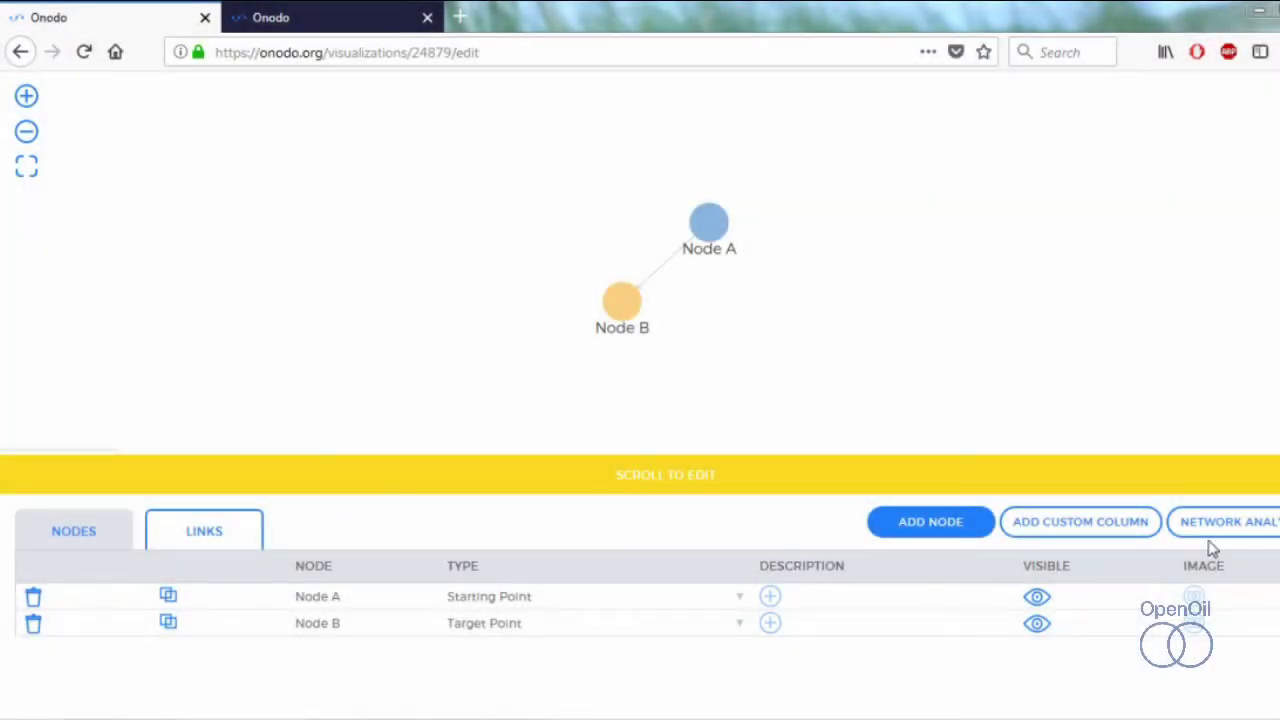
# Add a custom column named "Size" of type Number to the nodes table
pyautogui.click(1064, 522)
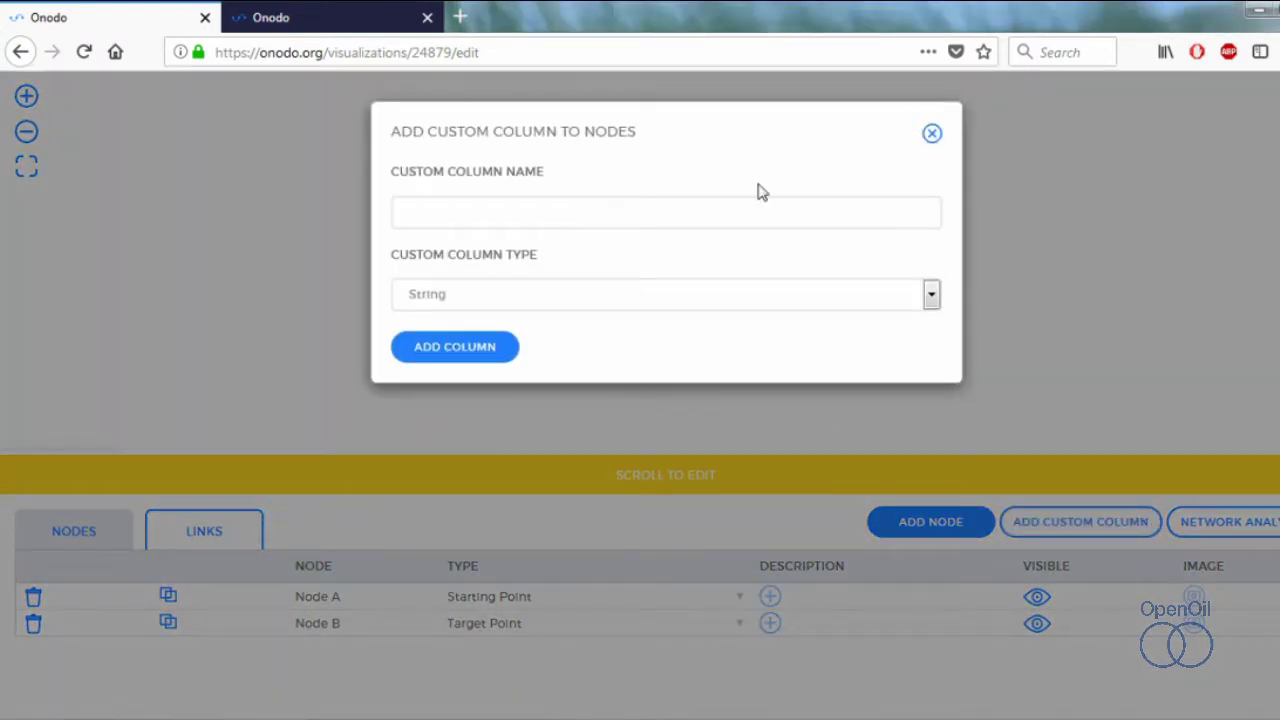
pyautogui.click(500, 222)
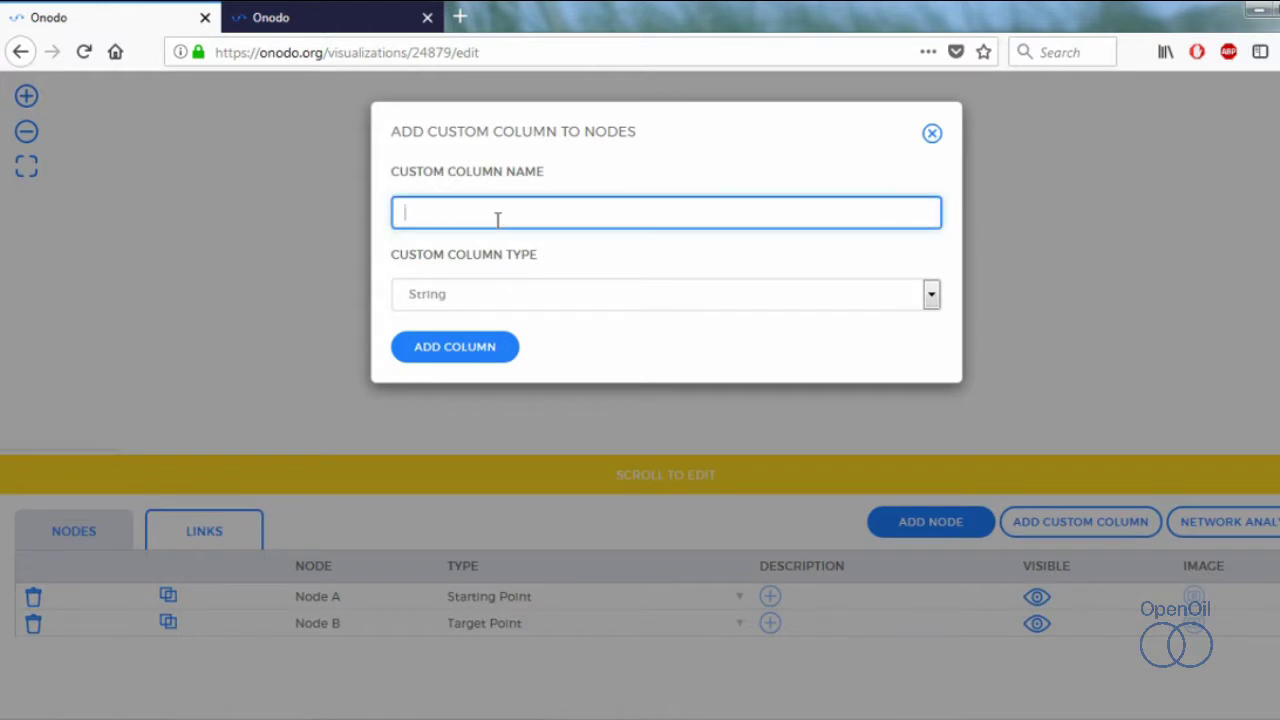
pyautogui.write('Size')
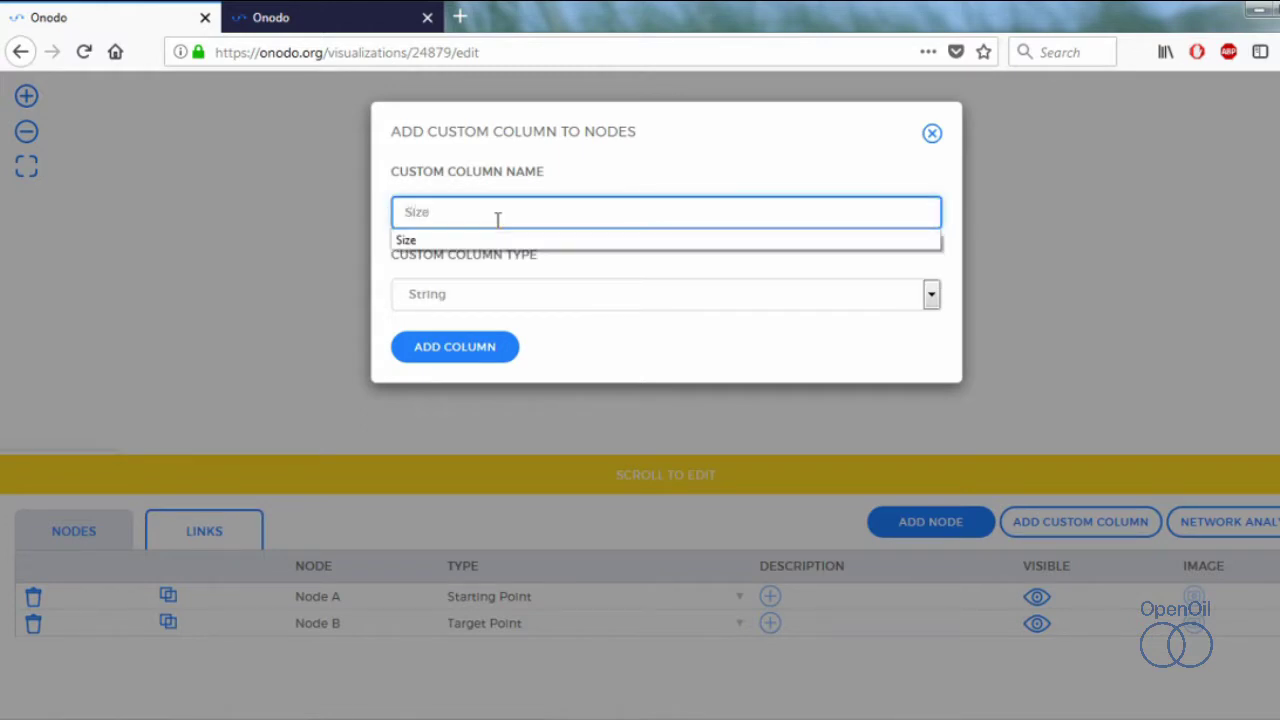
pyautogui.click(938, 301)
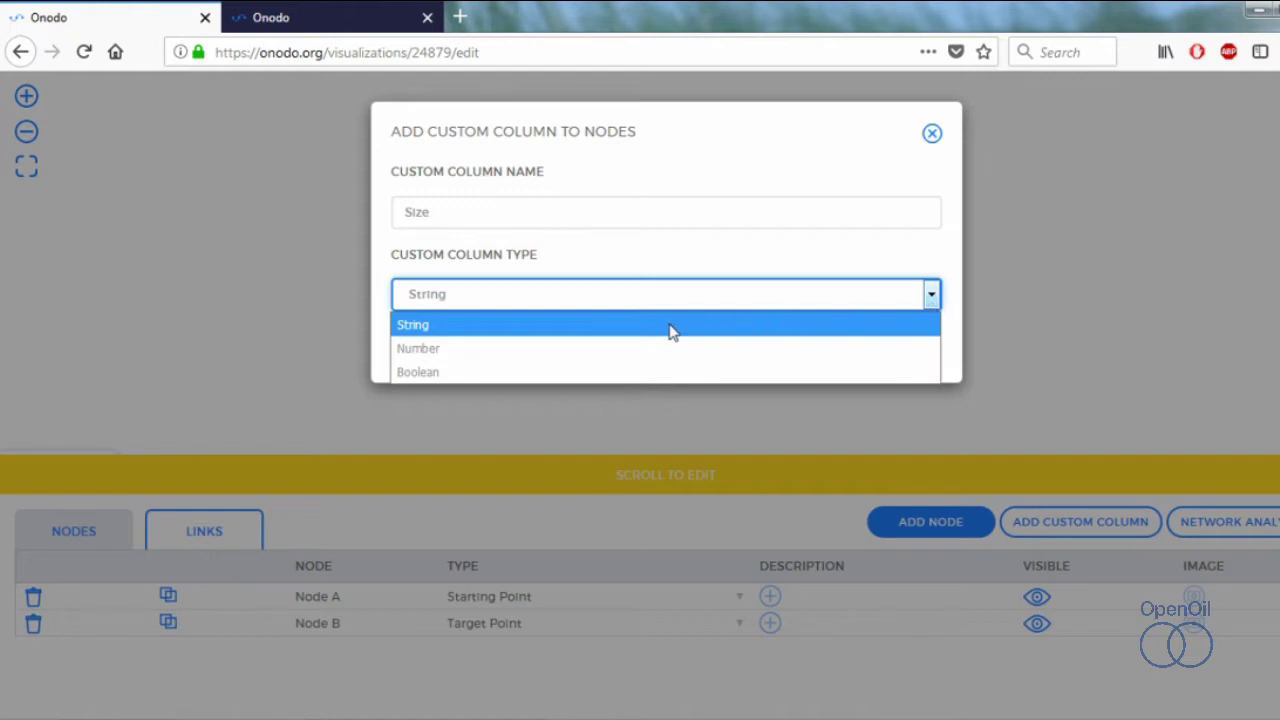
pyautogui.click(566, 354)
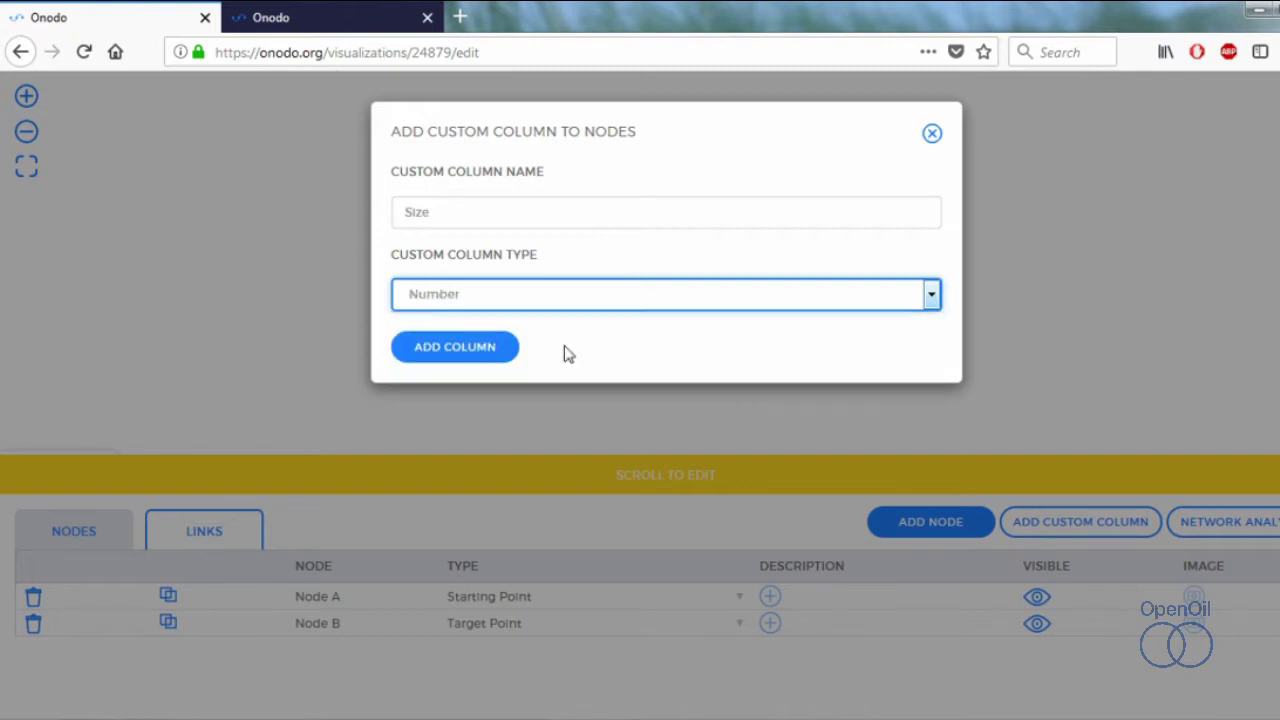
pyautogui.click(504, 346)
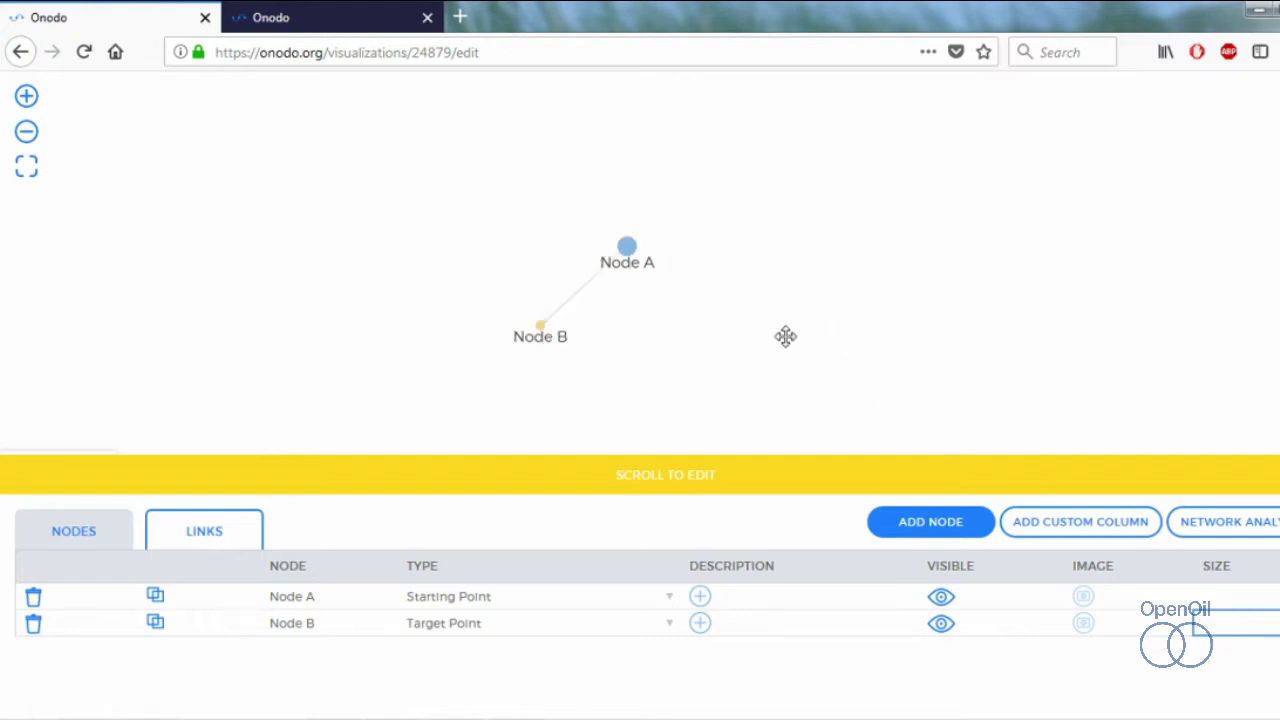
# Look over the node color, node size and size-column options in the visualization settings, keeping the existing choices
pyautogui.moveTo(805, 330); pyautogui.dragTo(840, 321)
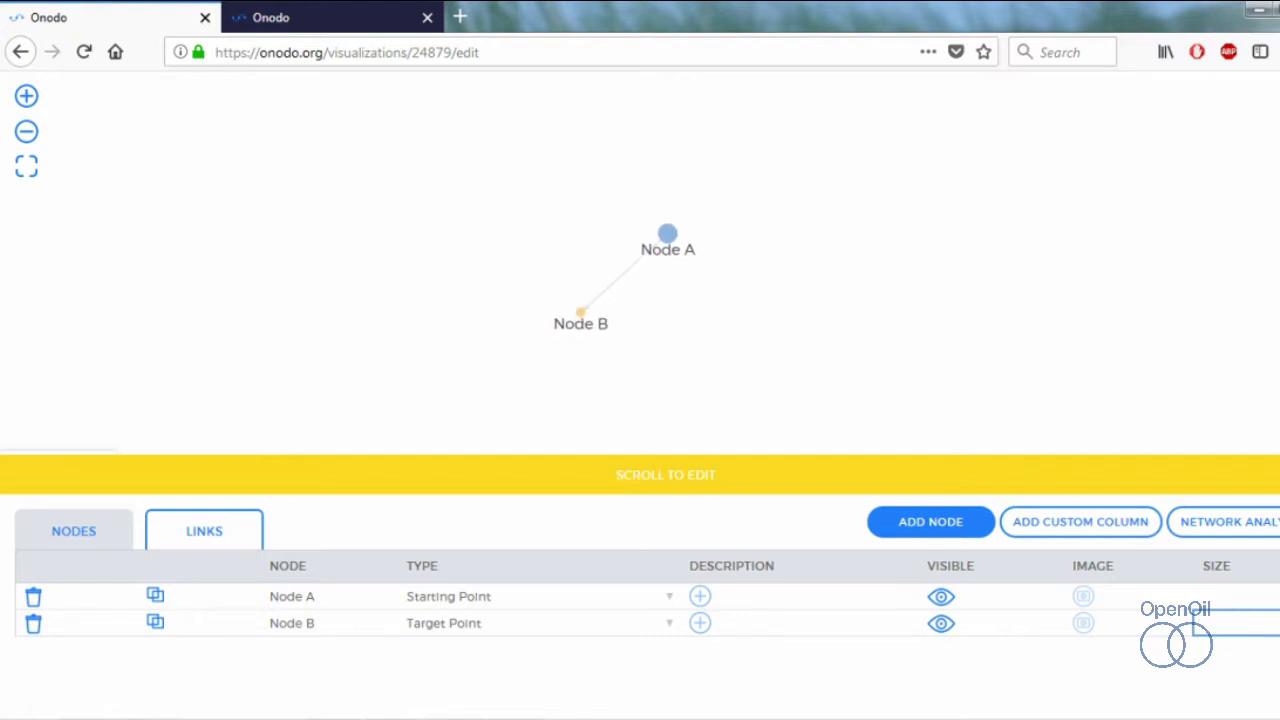
pyautogui.click(27, 97)
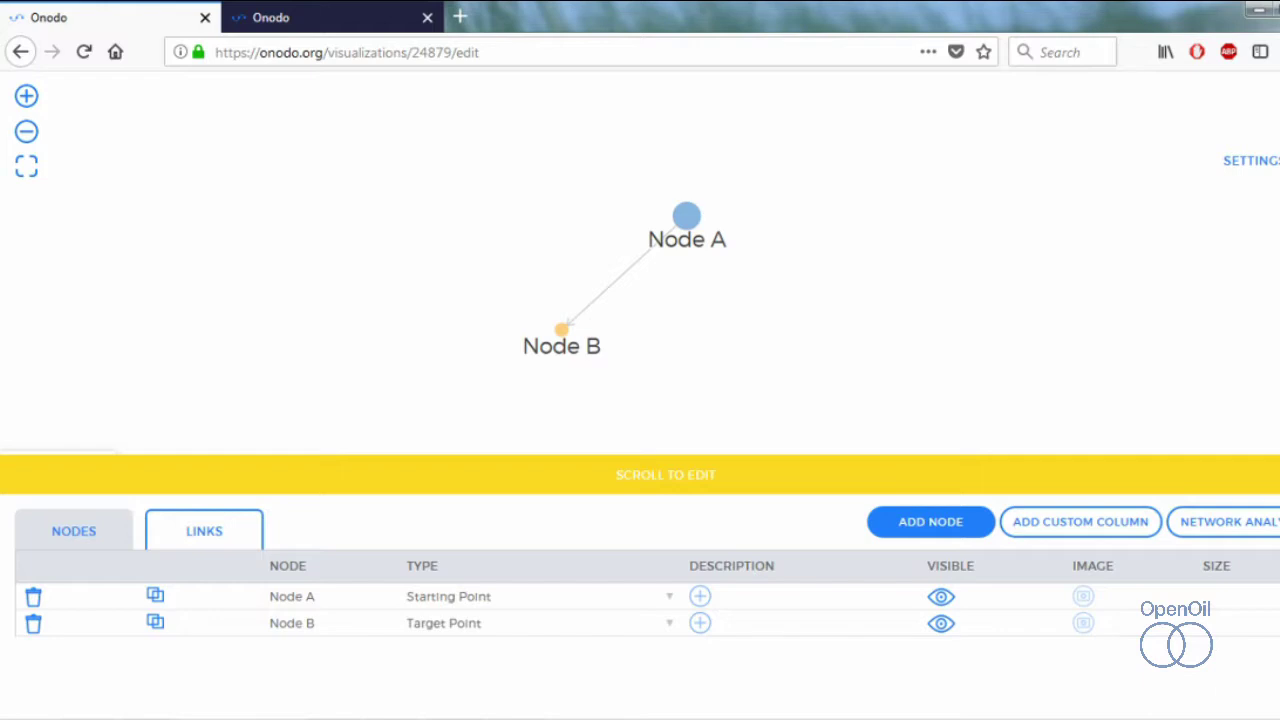
pyautogui.click(1275, 161)
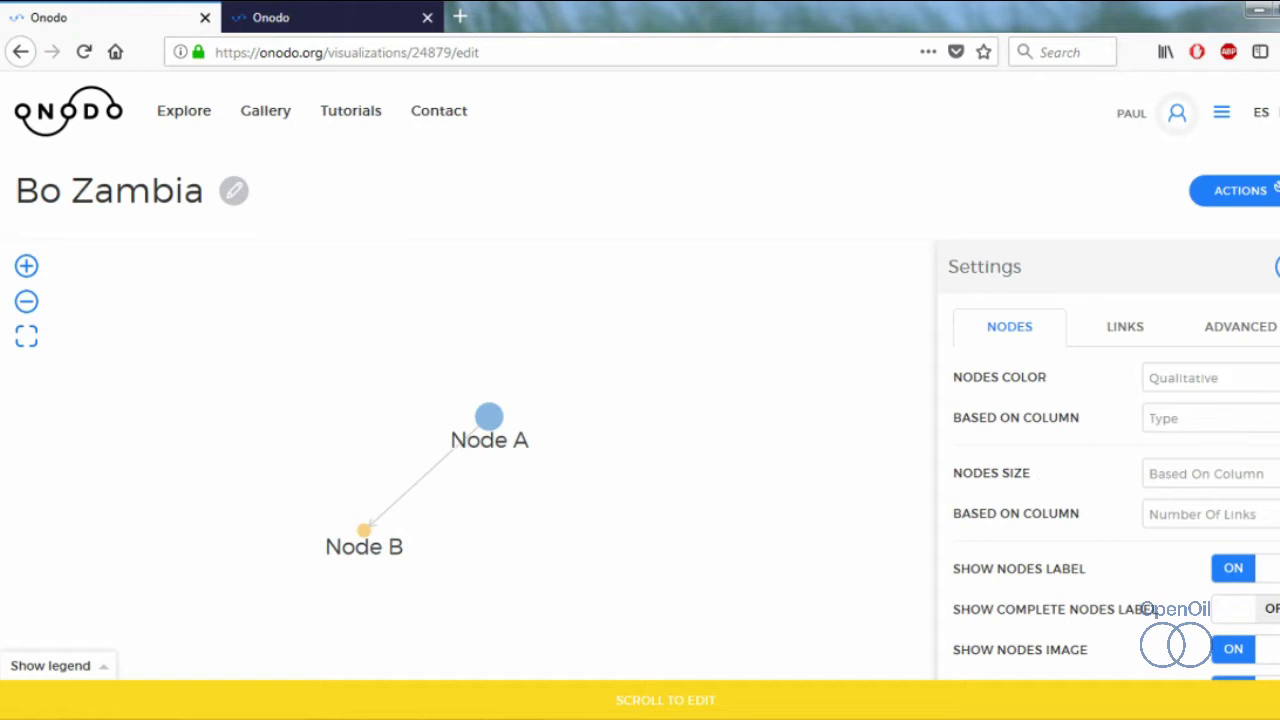
pyautogui.click(1272, 378)
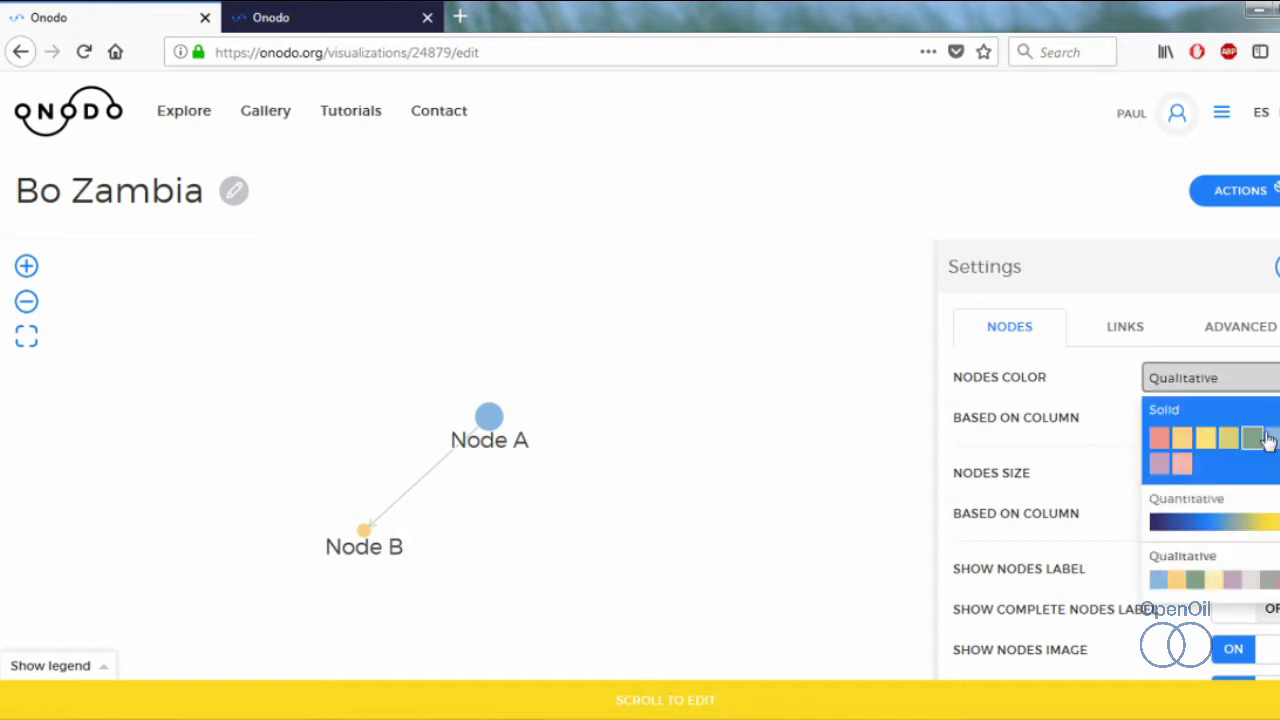
pyautogui.click(1278, 400)
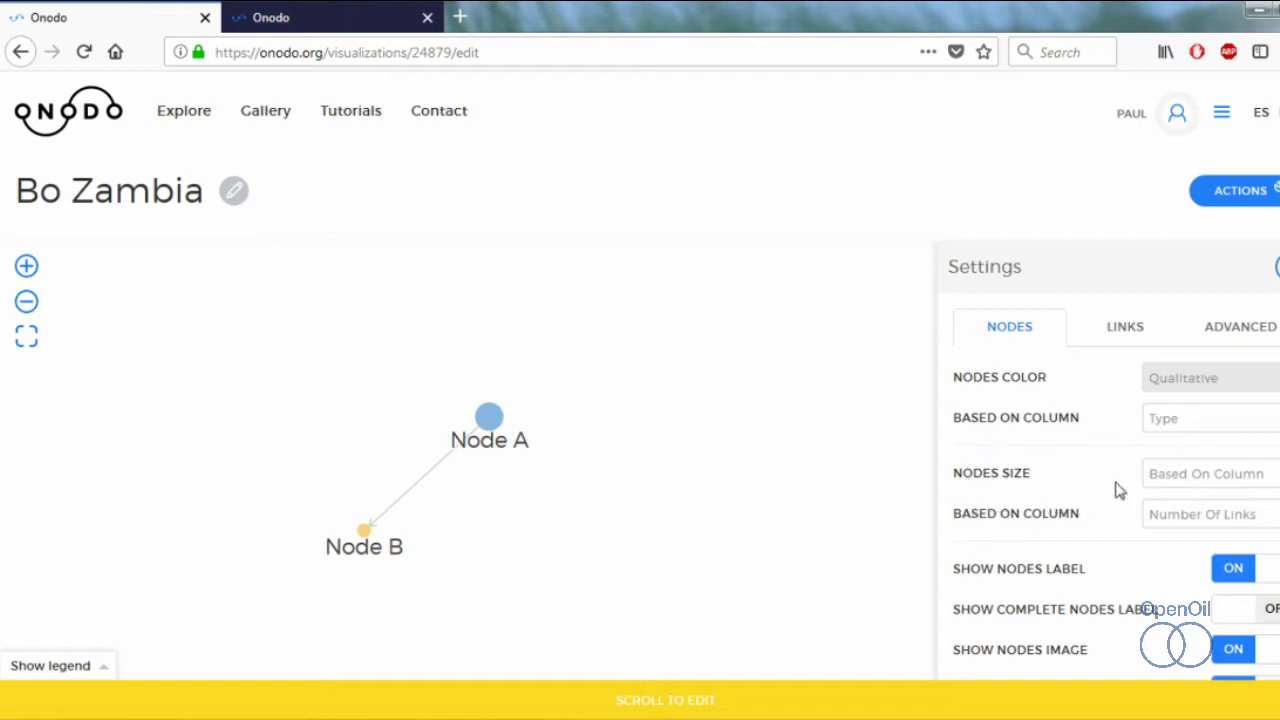
pyautogui.click(1270, 474)
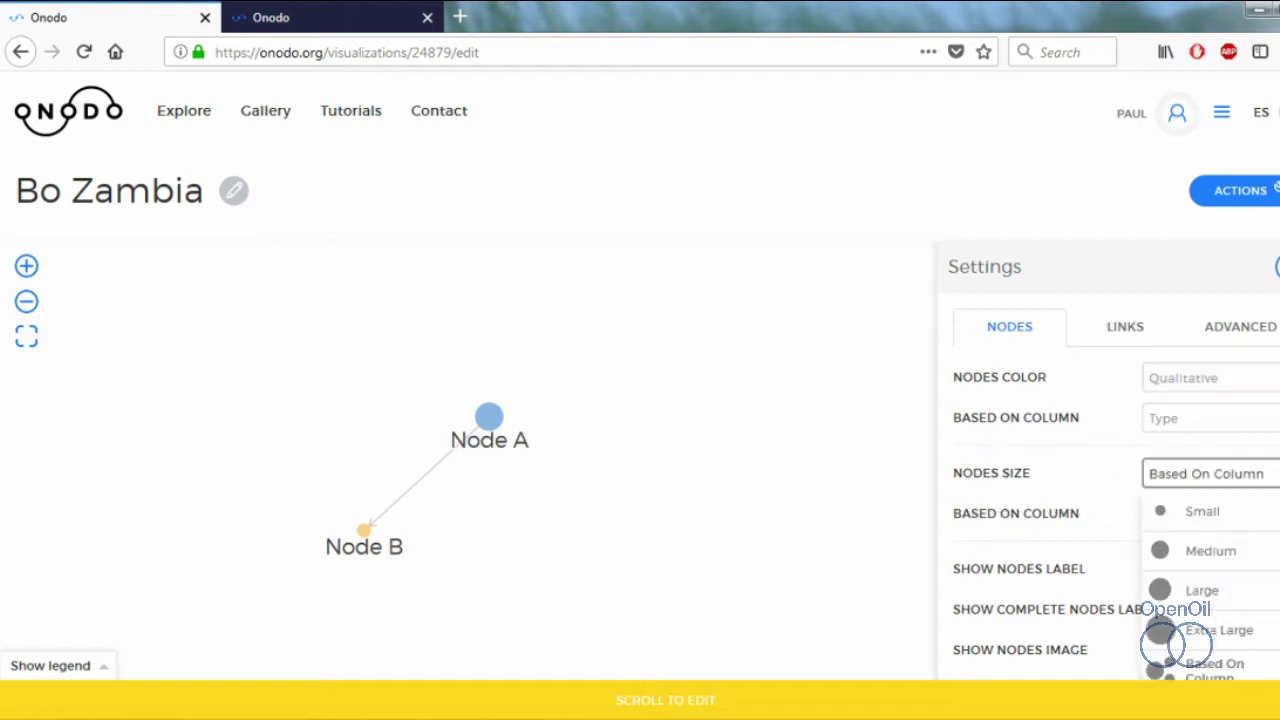
pyautogui.click(1215, 666)
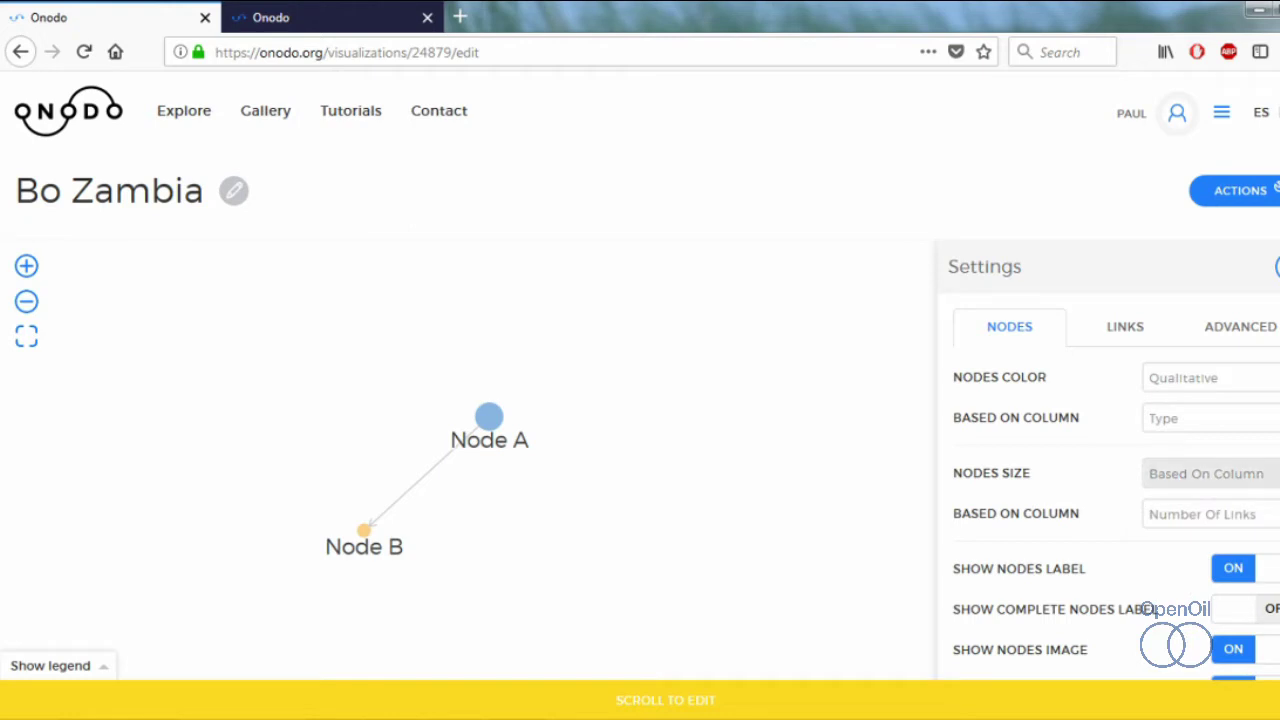
pyautogui.click(1260, 514)
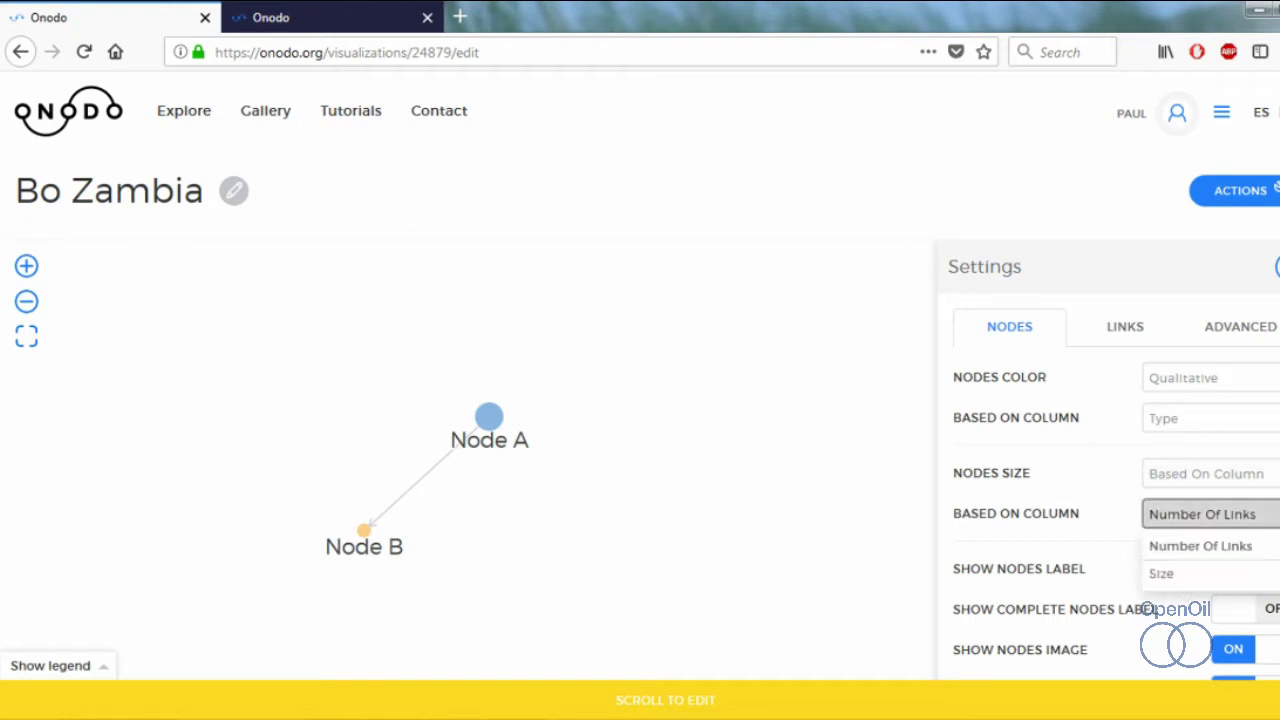
pyautogui.click(1277, 514)
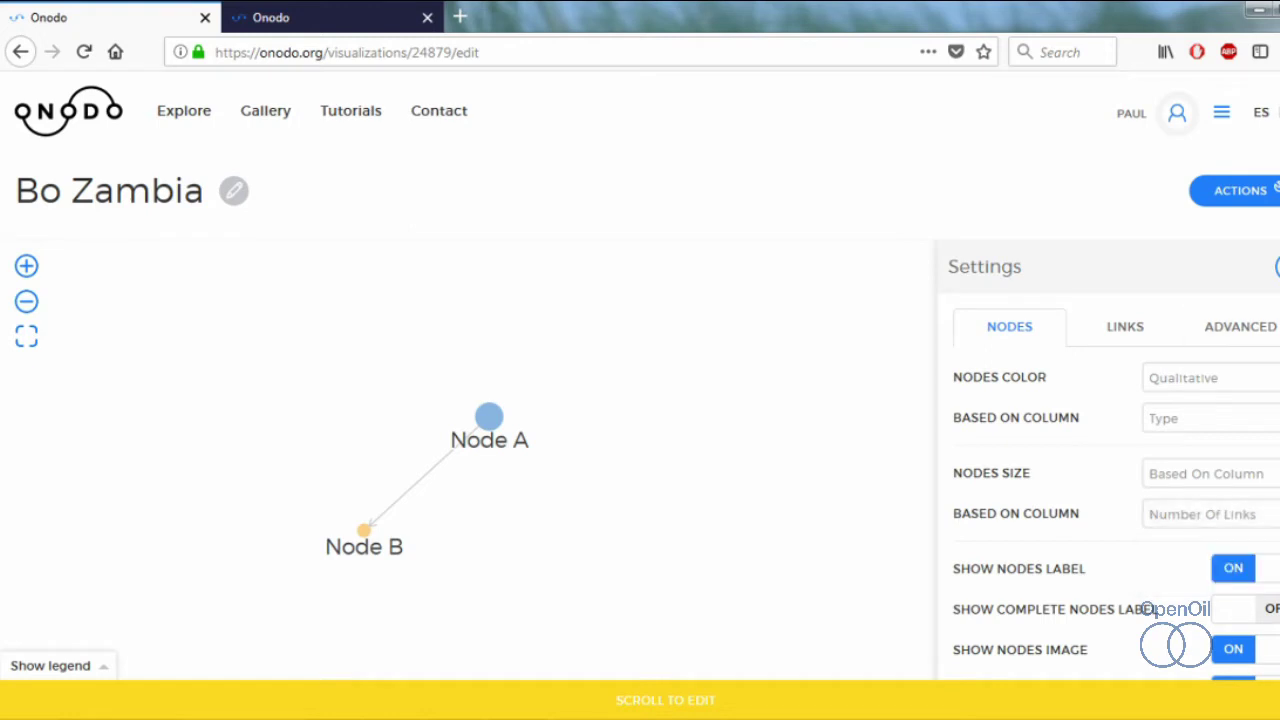
pyautogui.click(1278, 267)
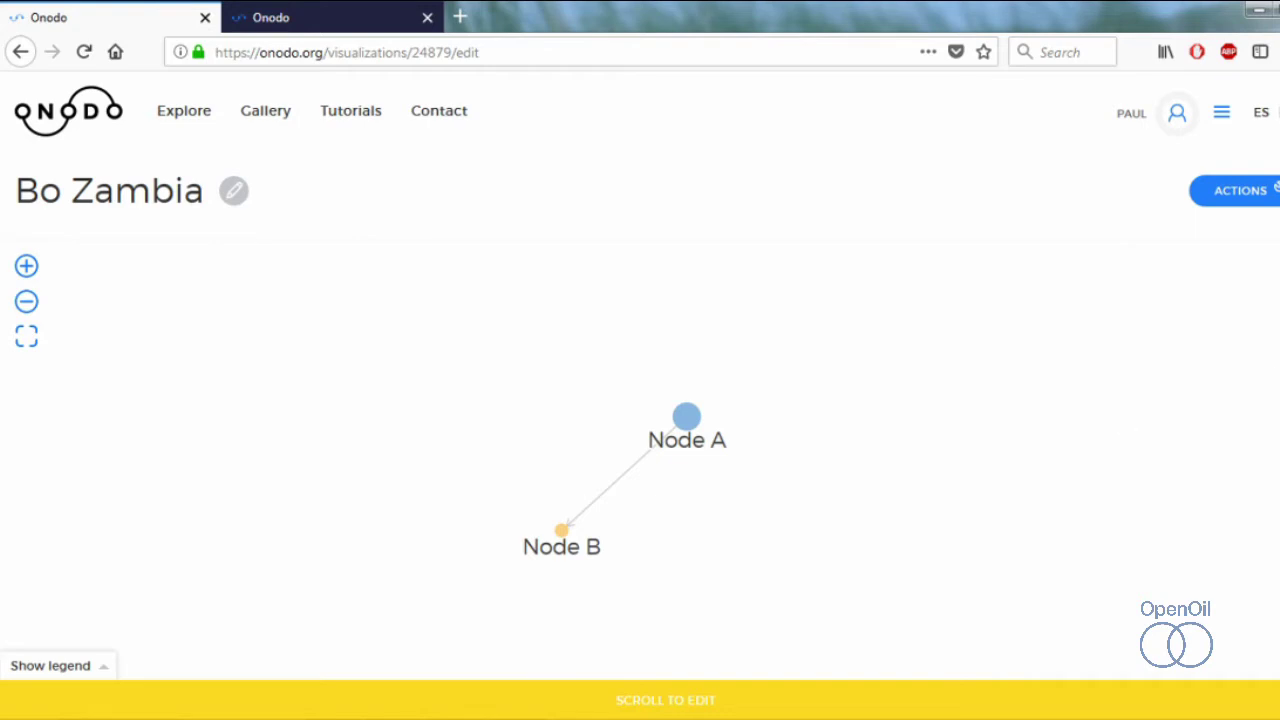
# Check the links table, and set the links line style to Dashed in the visualization settings
pyautogui.scroll(-3, 640, 395)
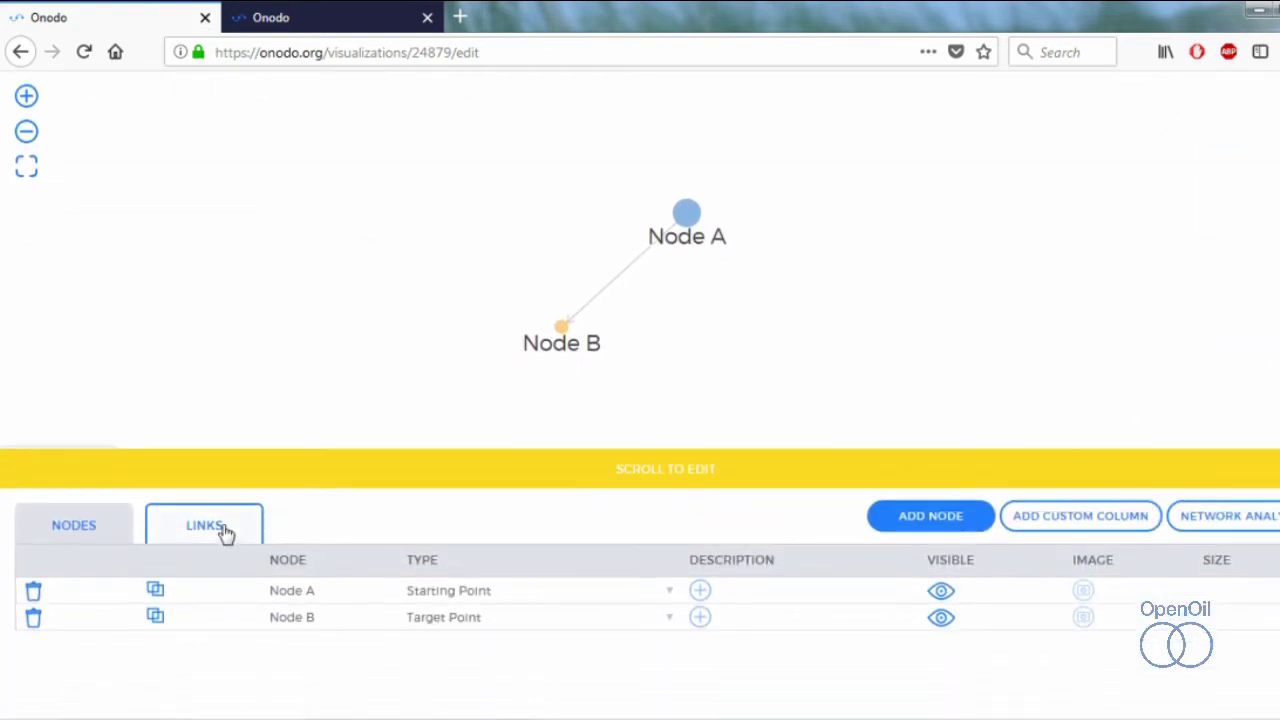
pyautogui.click(224, 531)
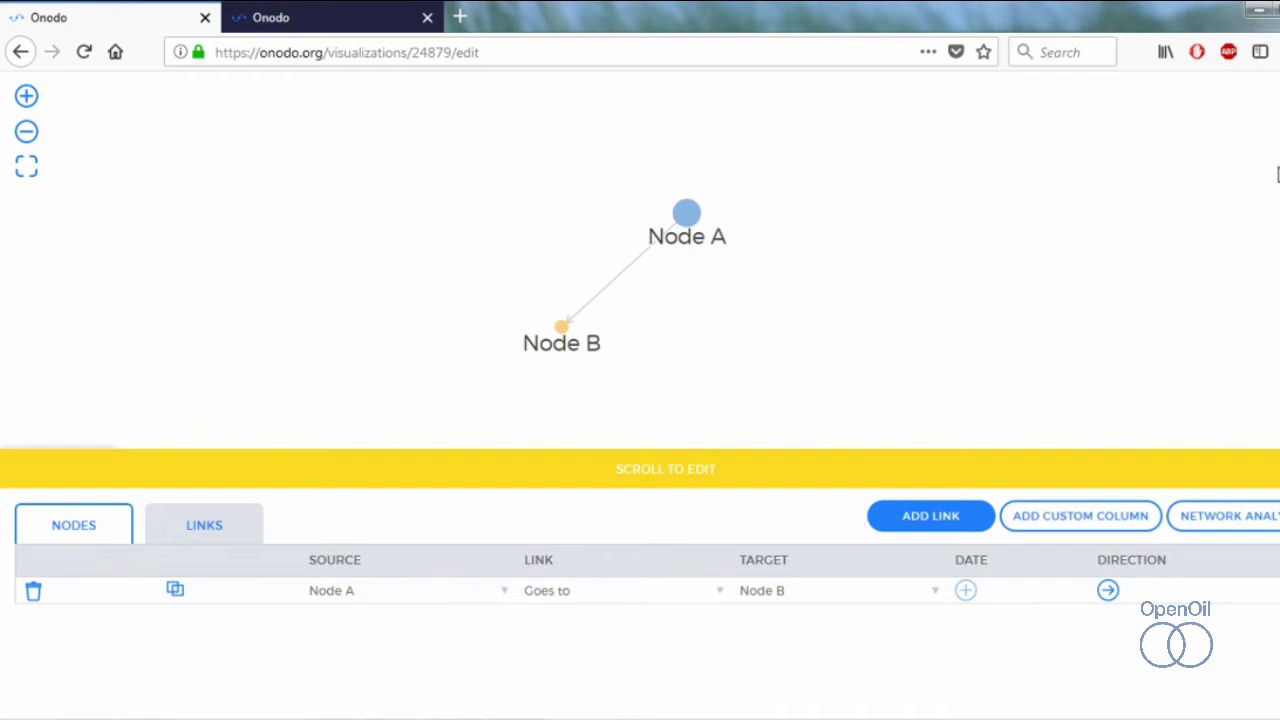
pyautogui.scroll(3, 1276, 176)
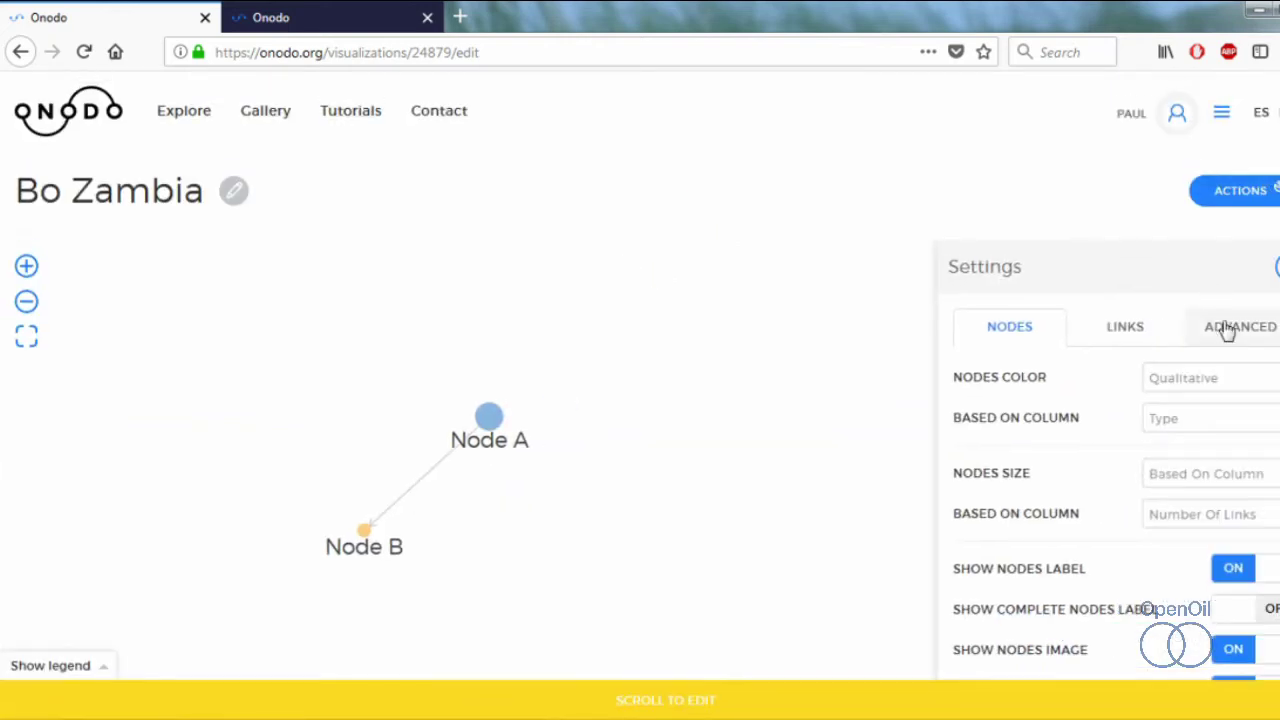
pyautogui.click(1222, 330)
pyautogui.click(1120, 330)
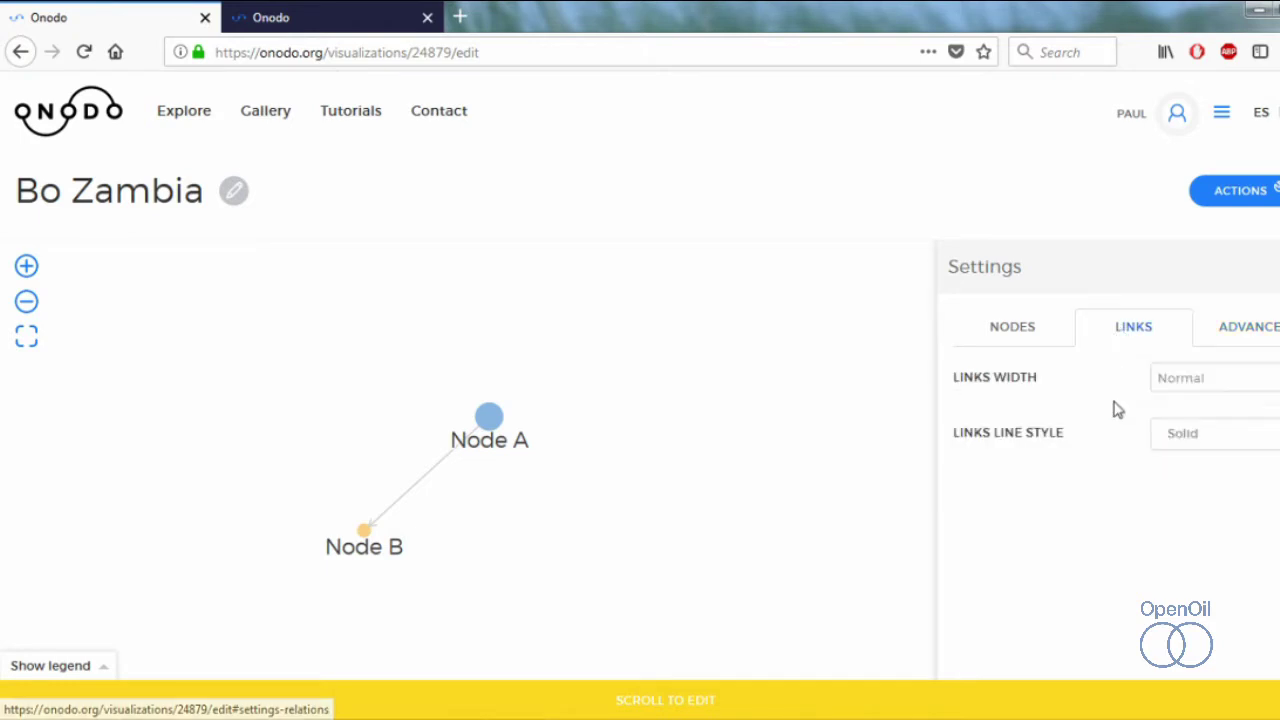
pyautogui.click(1237, 434)
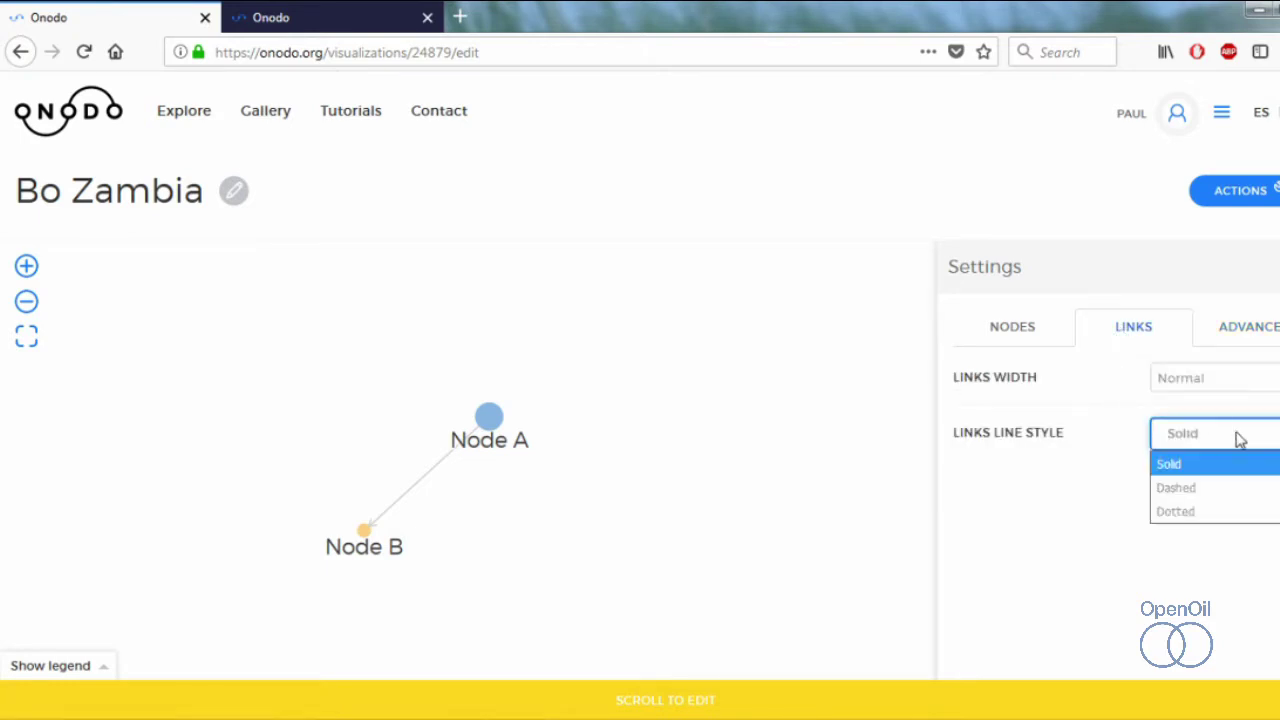
pyautogui.click(1220, 490)
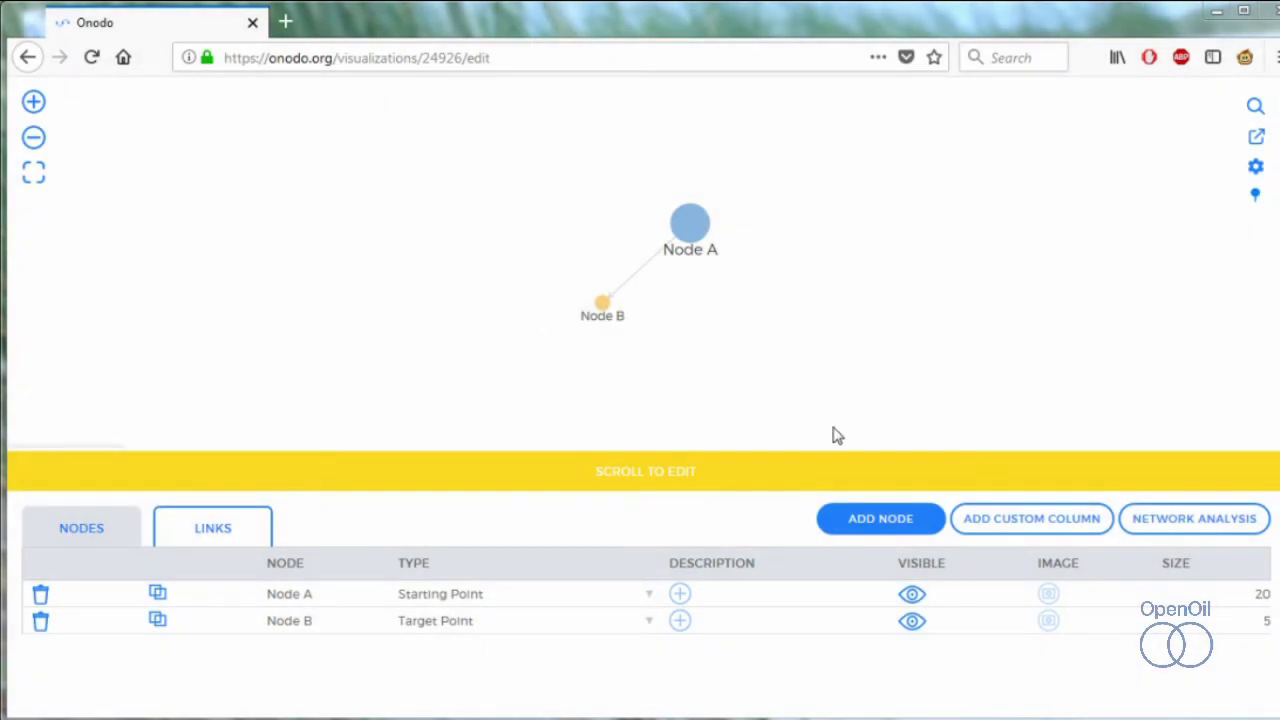
# Add a node named "Node C" of type Target Point and move it off the line between Node A and Node B
pyautogui.click(863, 520)
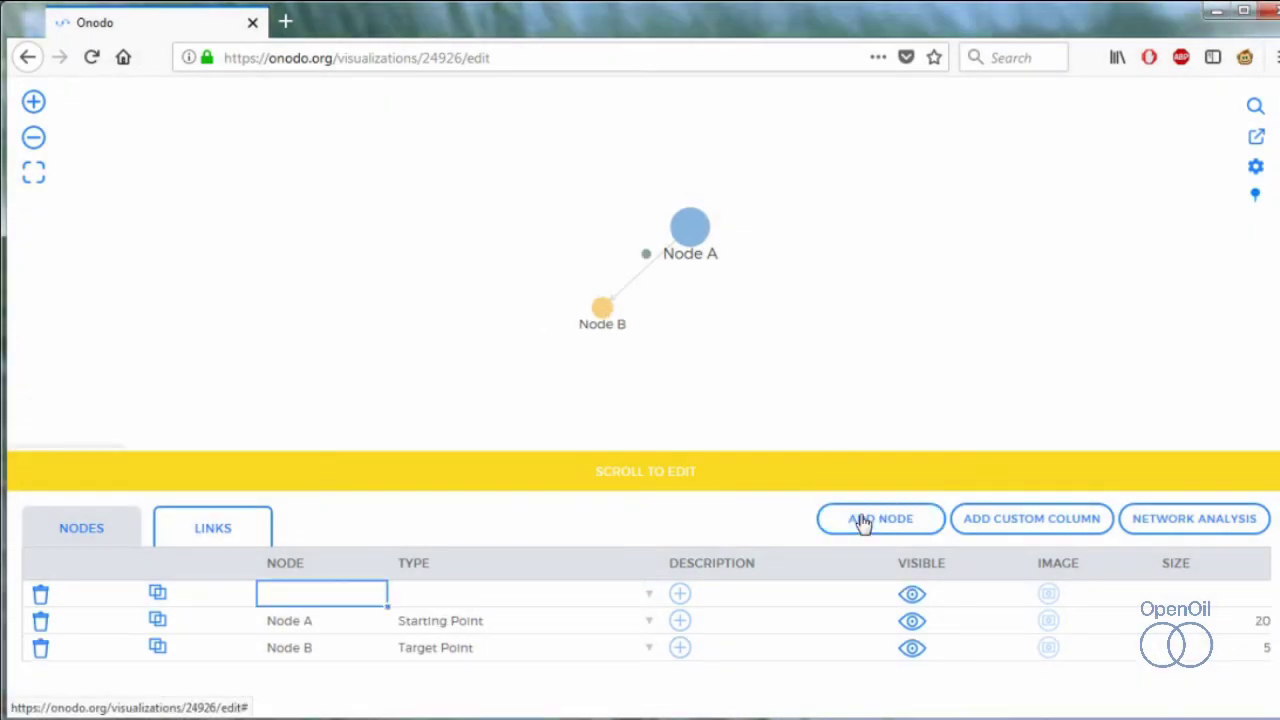
pyautogui.write('Node C')
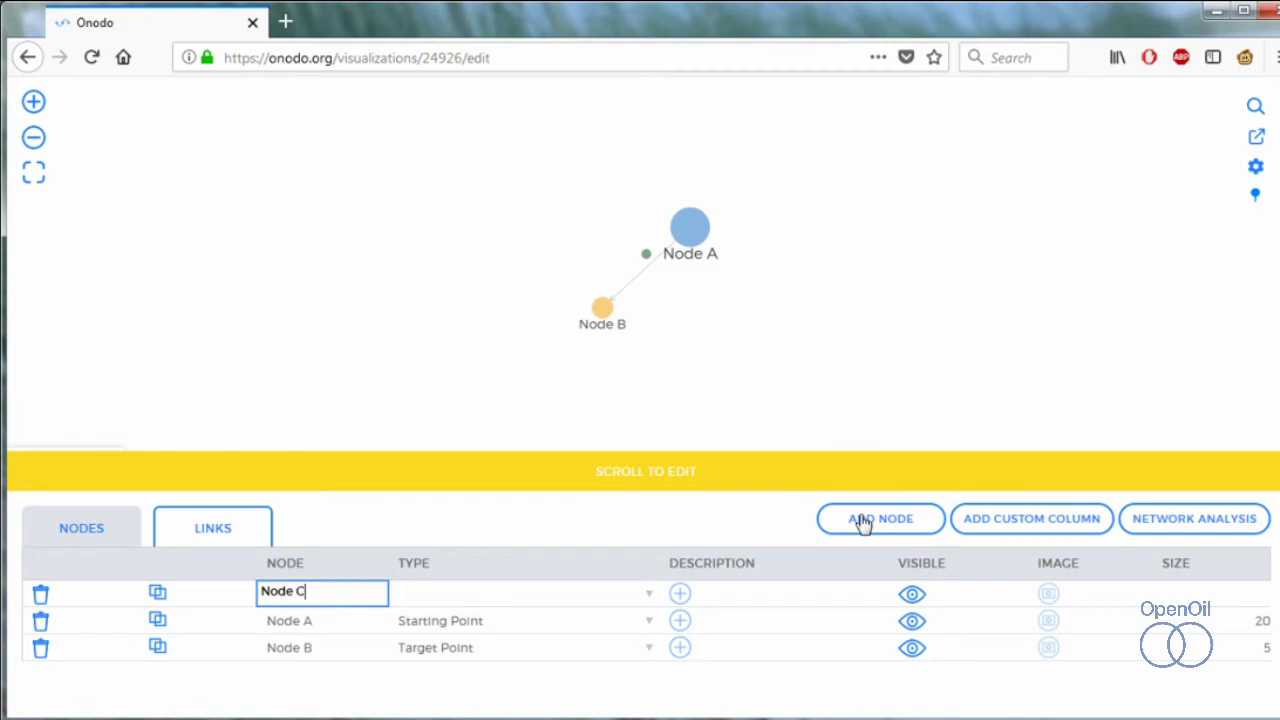
pyautogui.click(647, 594)
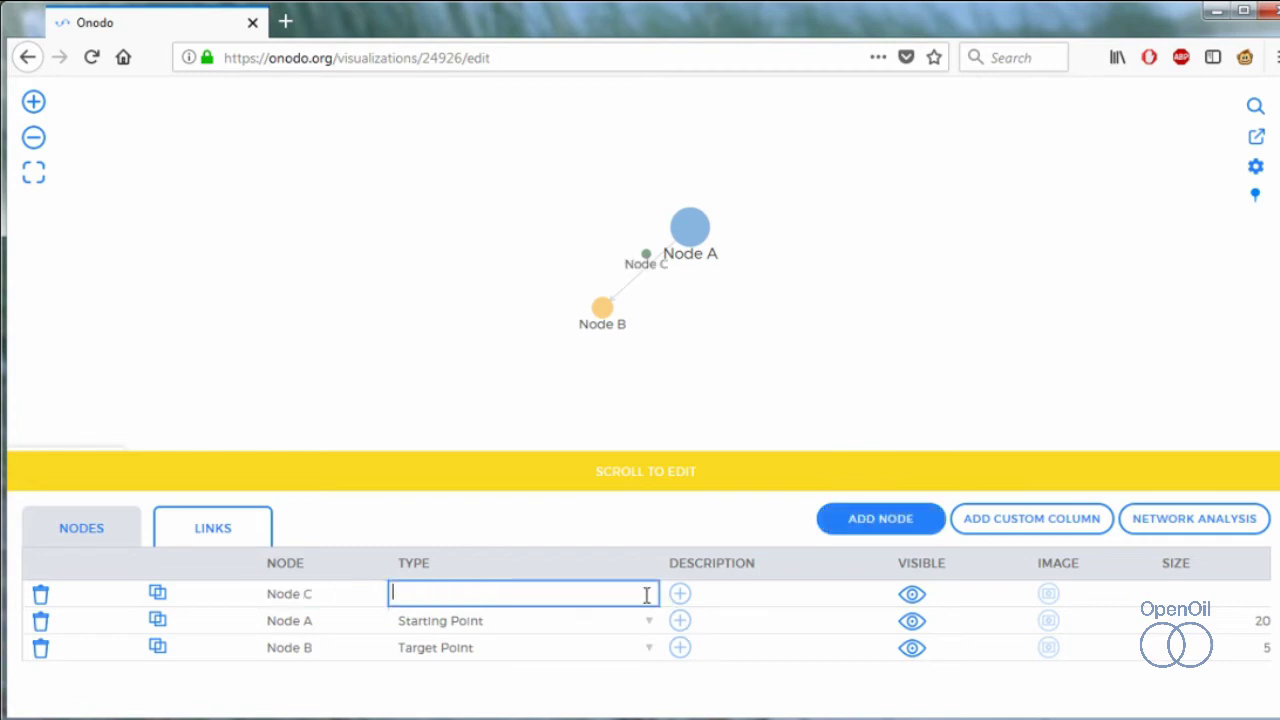
pyautogui.click(478, 651)
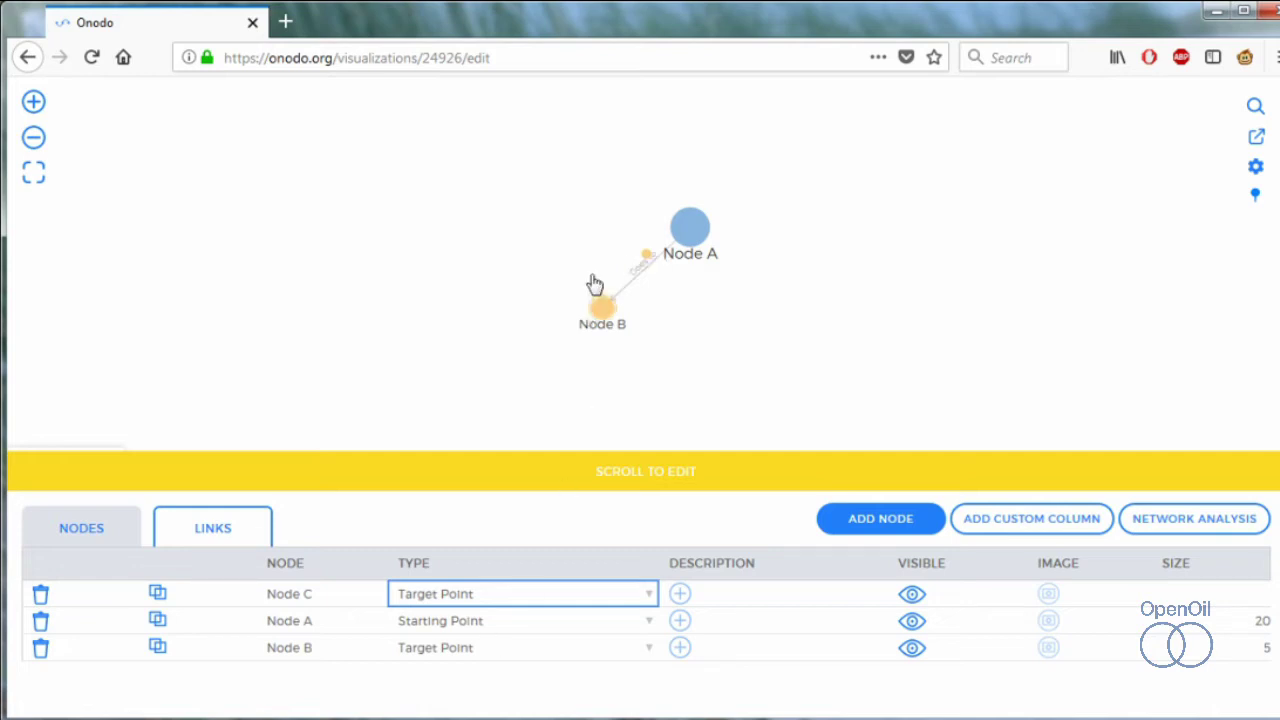
pyautogui.moveTo(646, 256); pyautogui.dragTo(622, 254)
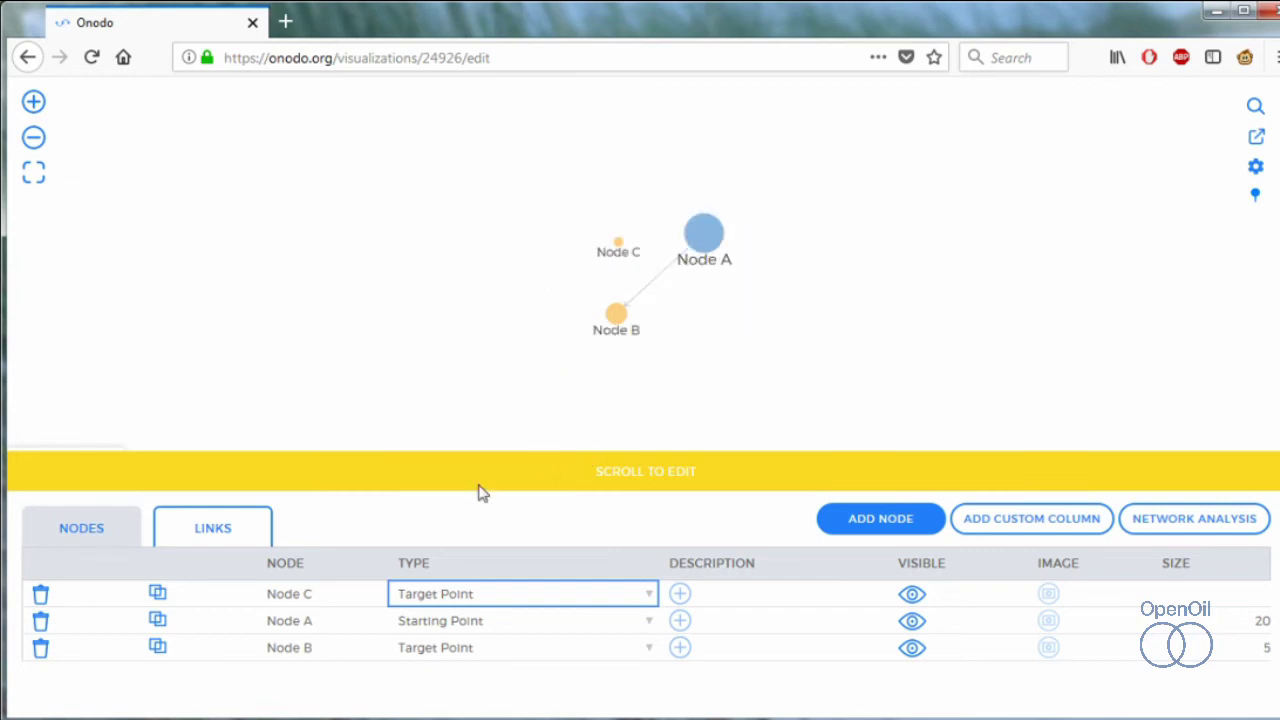
# Add a "Goes to" link with Node A as the source and Node C as the target, and make it directed
pyautogui.click(259, 528)
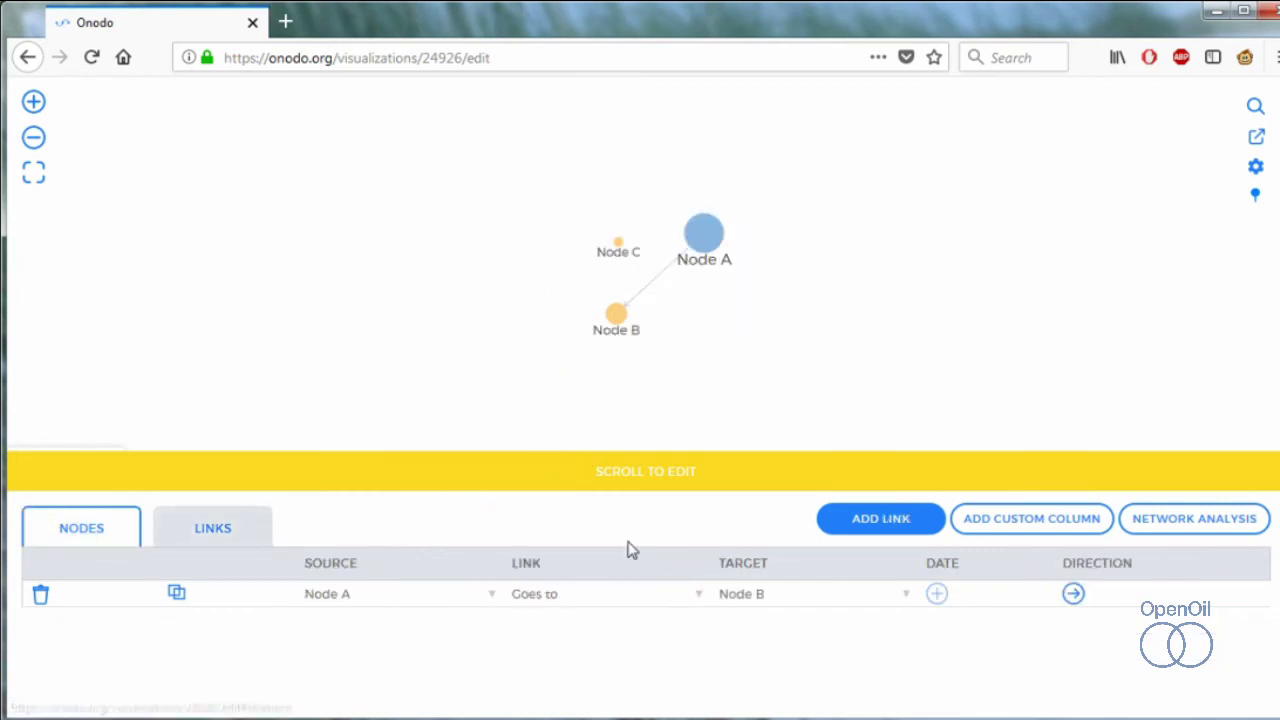
pyautogui.click(875, 516)
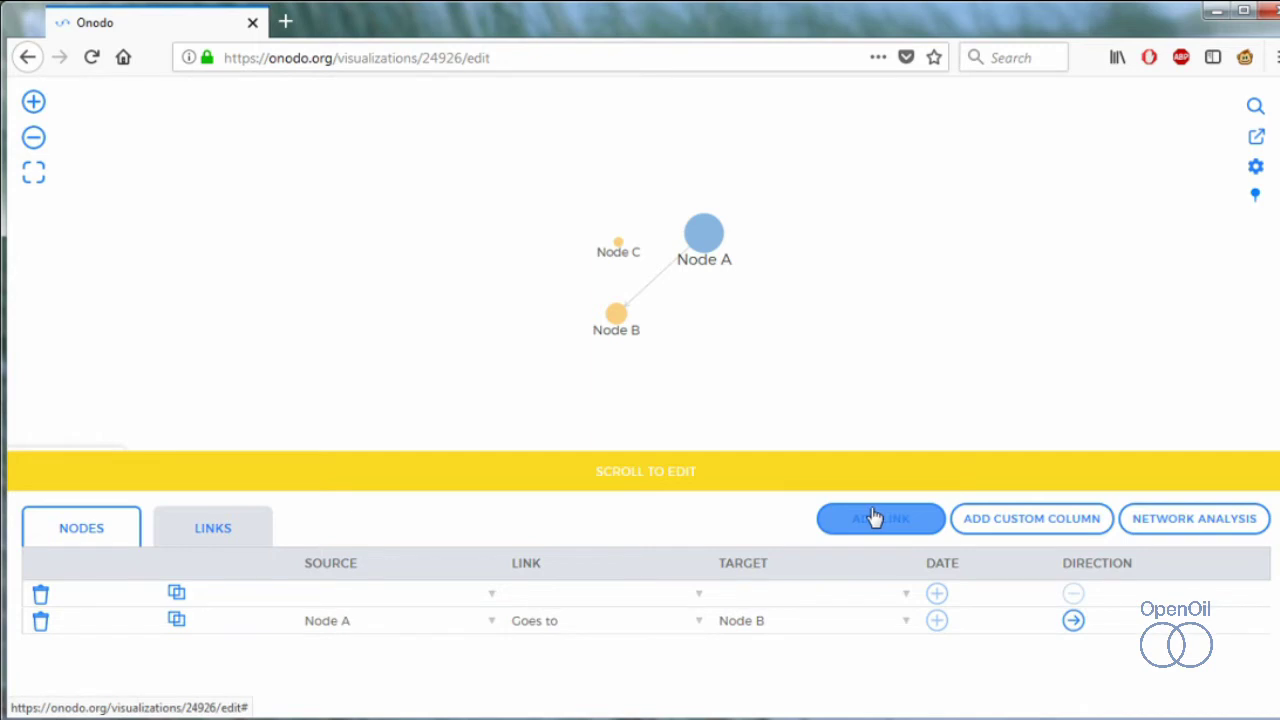
pyautogui.click(492, 597)
pyautogui.click(370, 624)
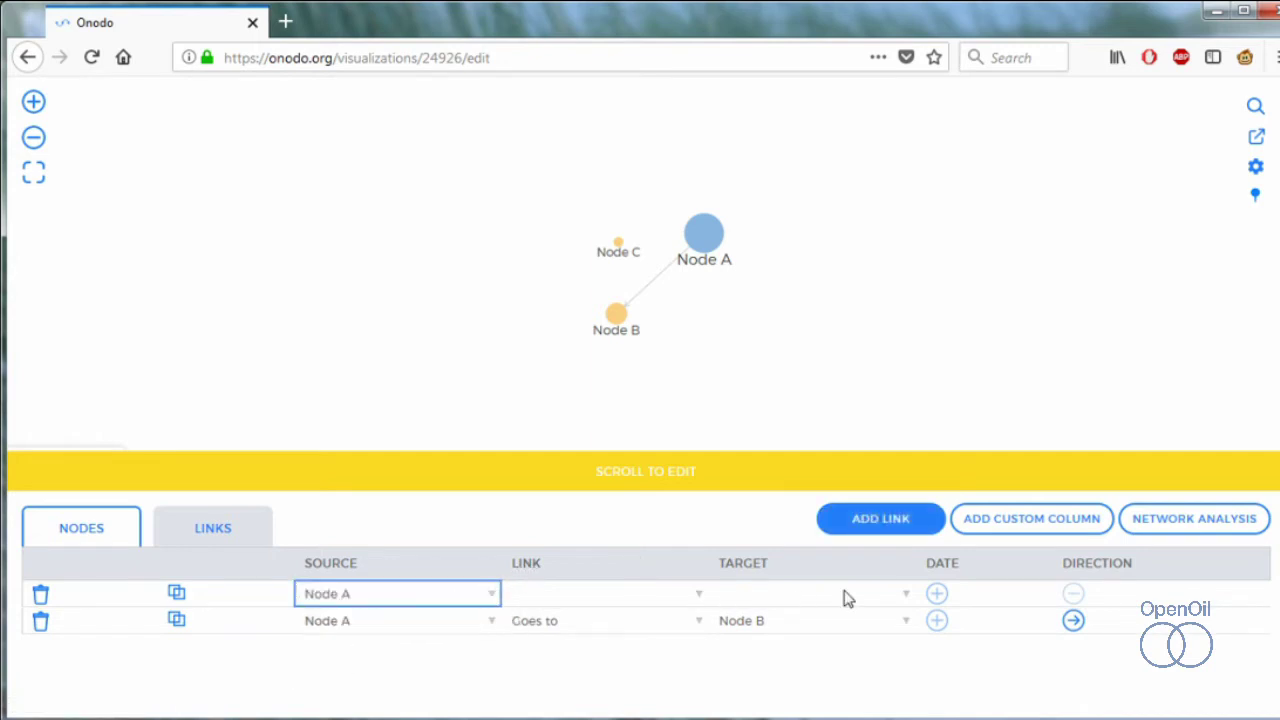
pyautogui.click(897, 596)
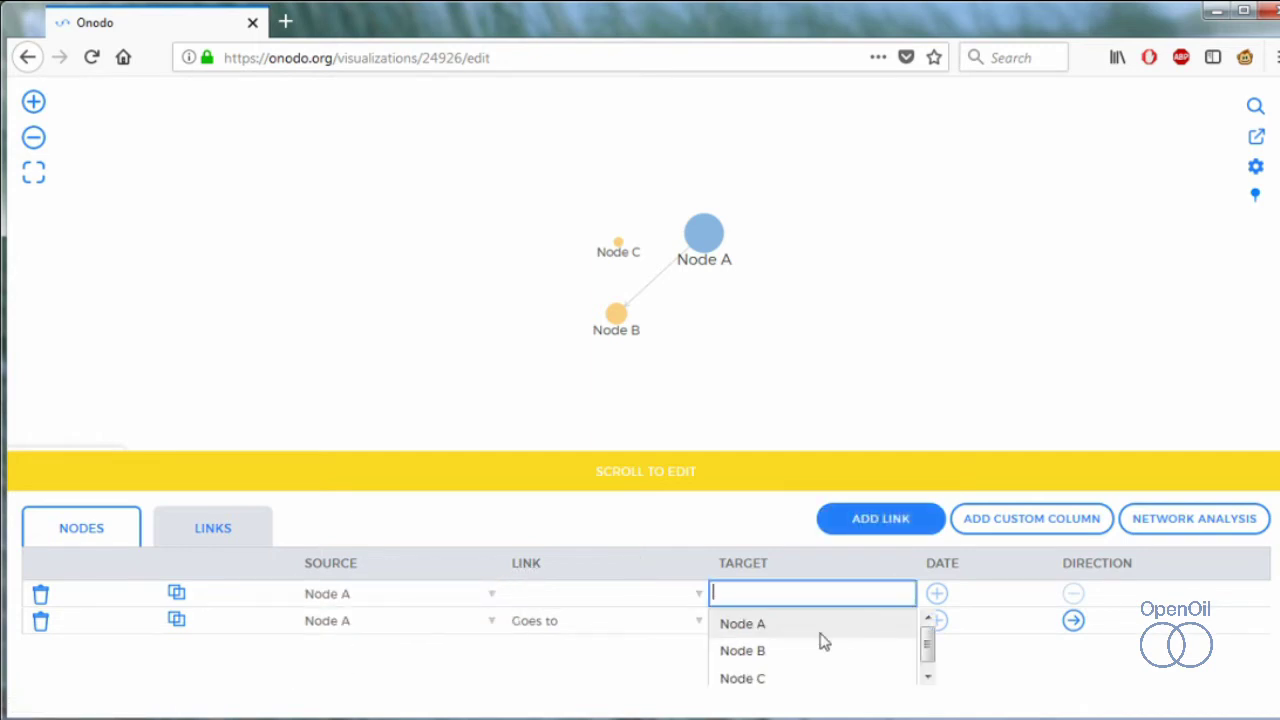
pyautogui.click(755, 679)
pyautogui.click(702, 596)
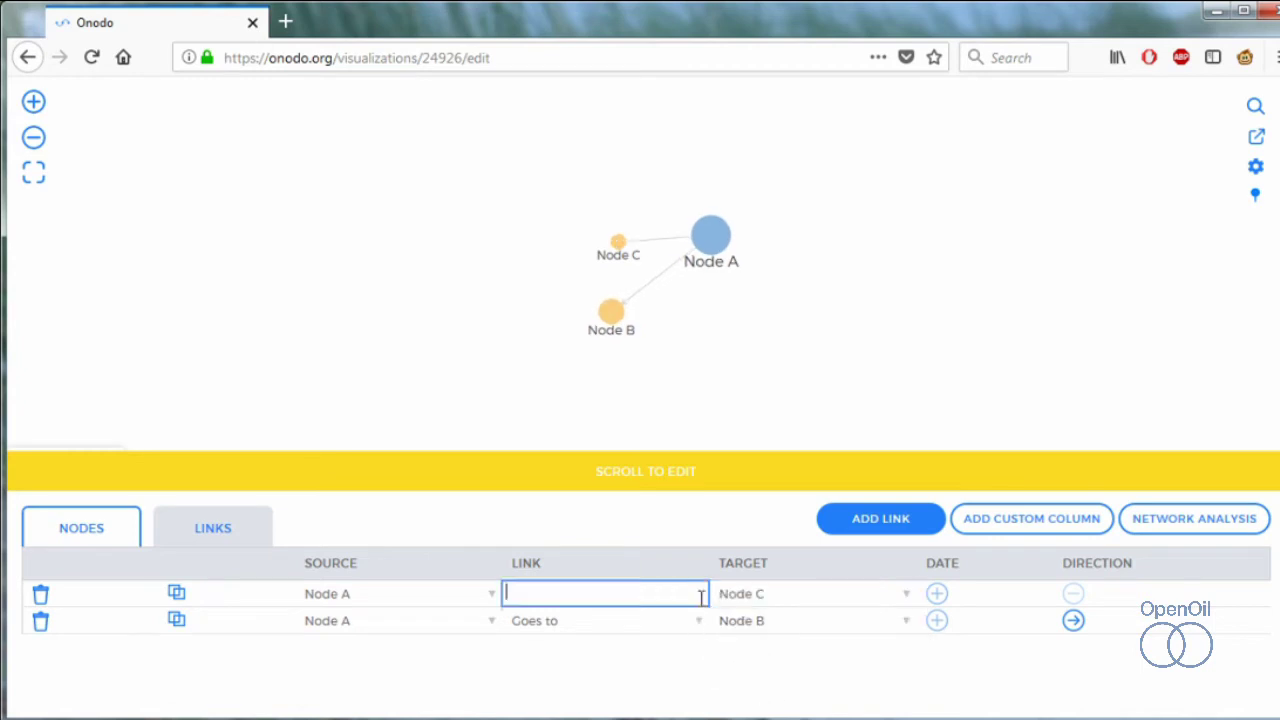
pyautogui.click(551, 628)
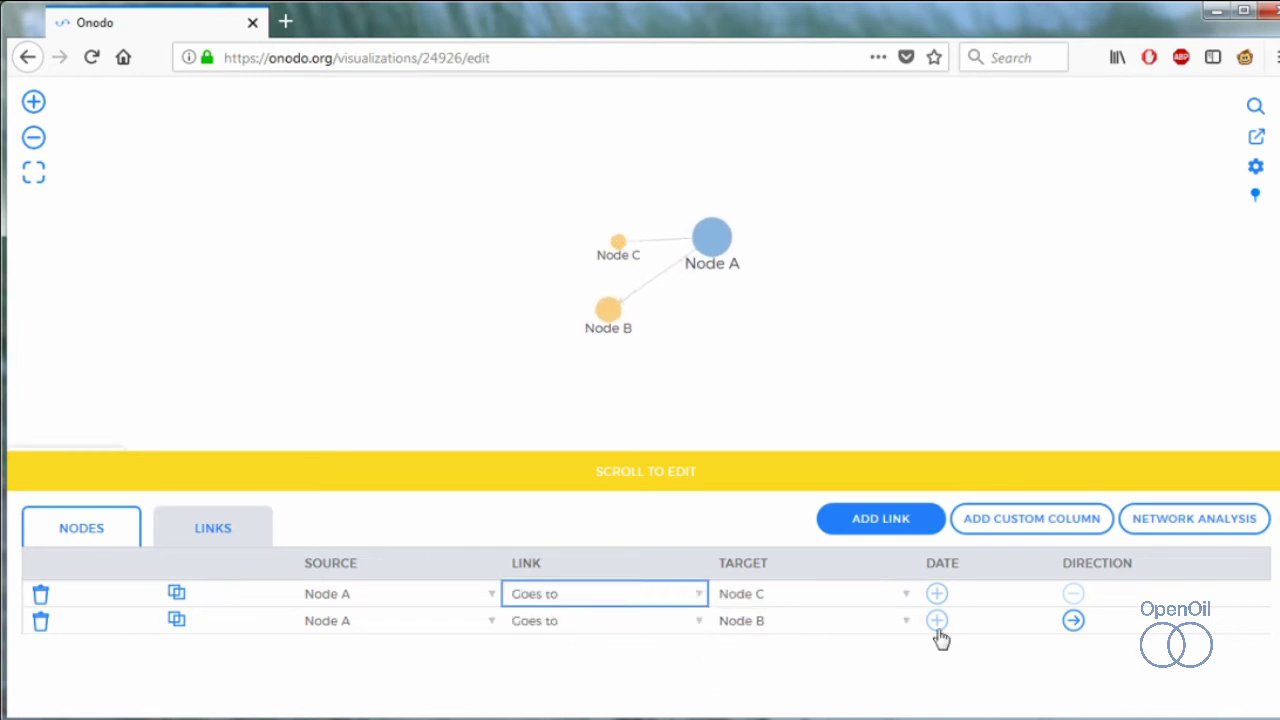
pyautogui.click(1073, 594)
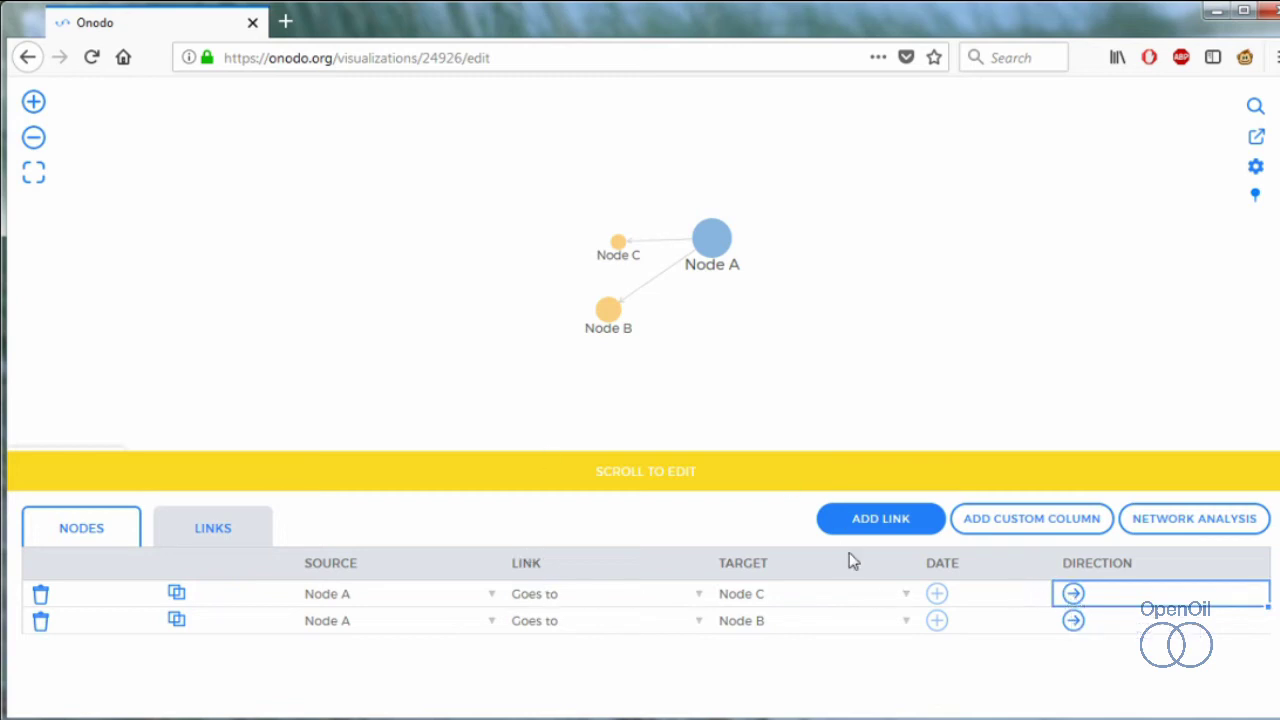
# Add an unnamed link with Node B as the source and Node C as the target
pyautogui.click(866, 531)
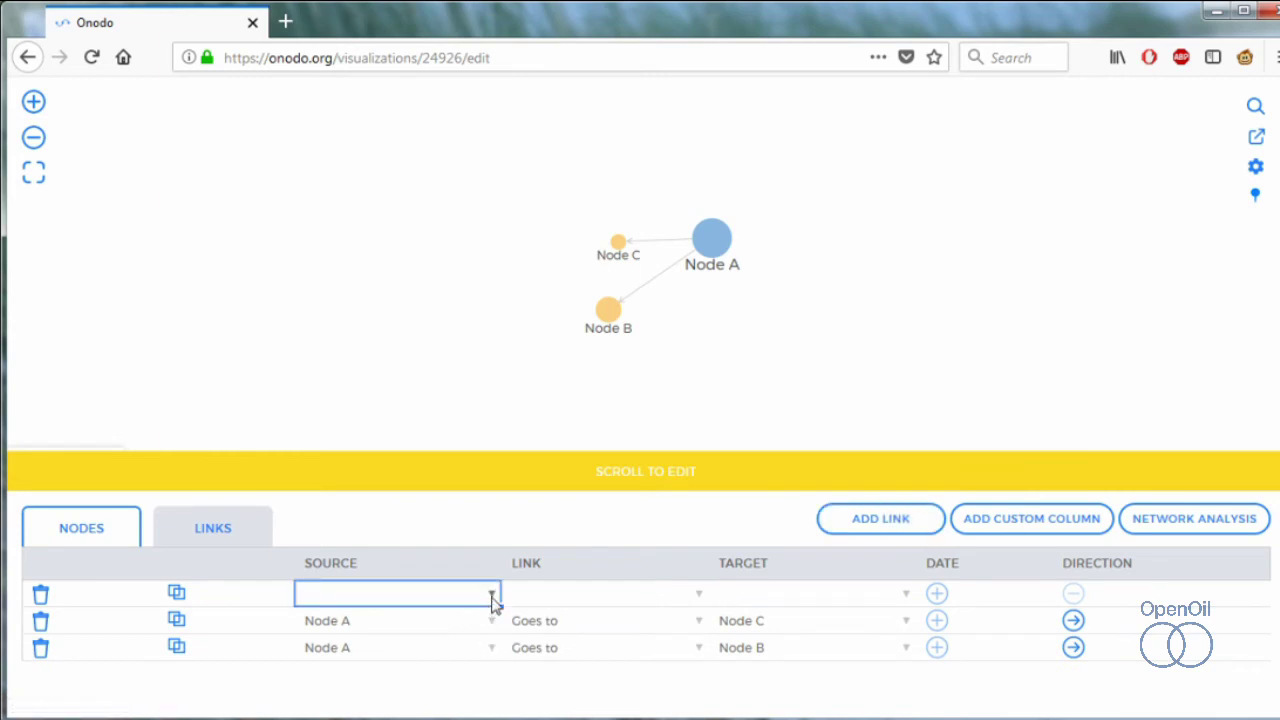
pyautogui.click(492, 597)
pyautogui.click(406, 651)
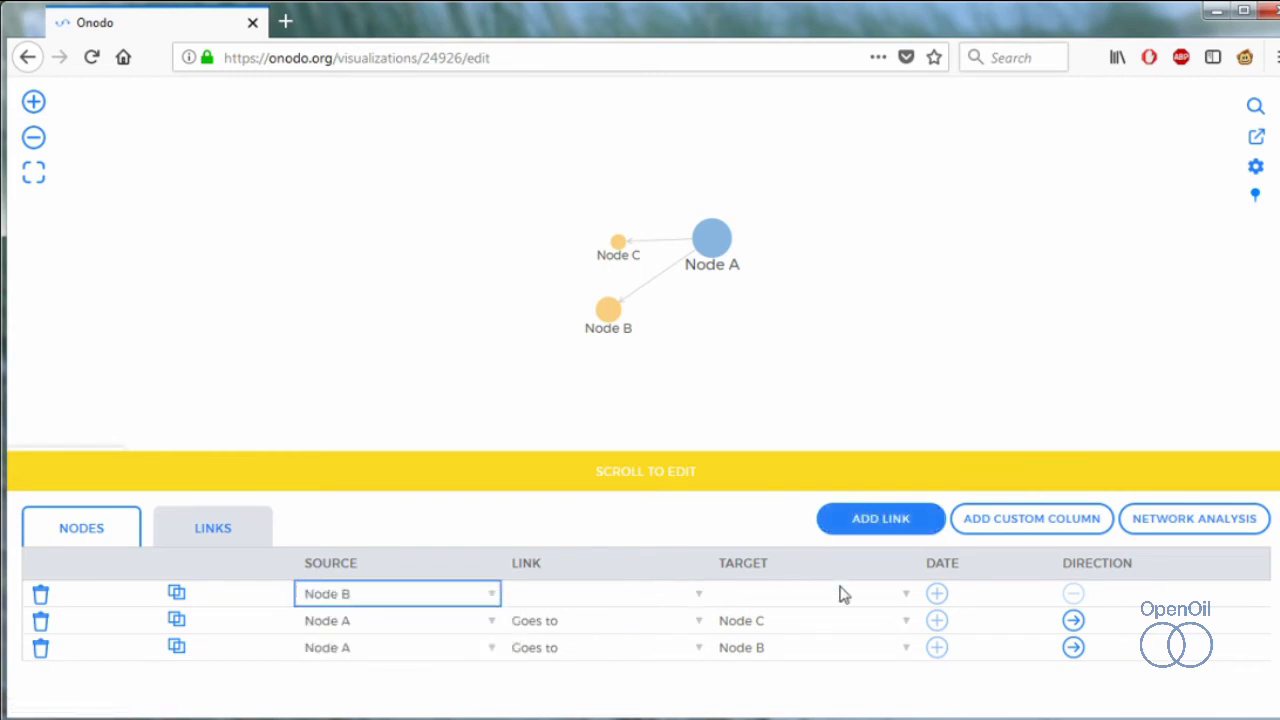
pyautogui.click(906, 594)
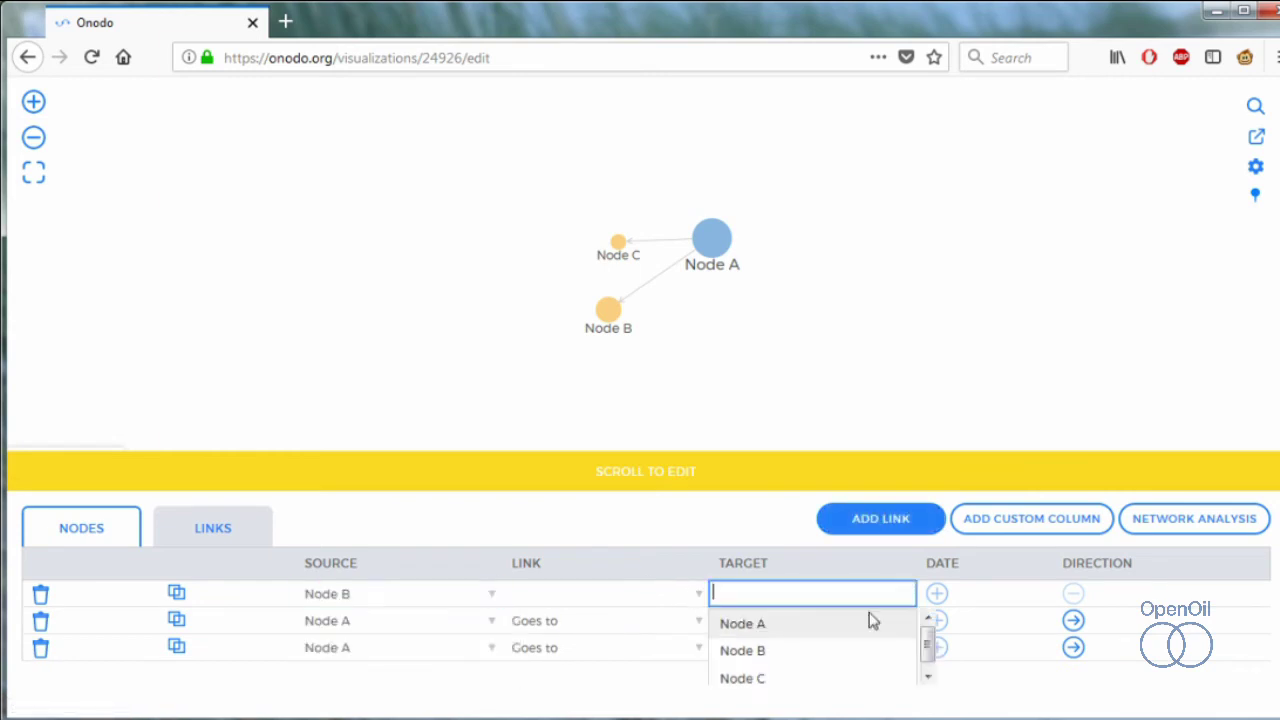
pyautogui.click(745, 678)
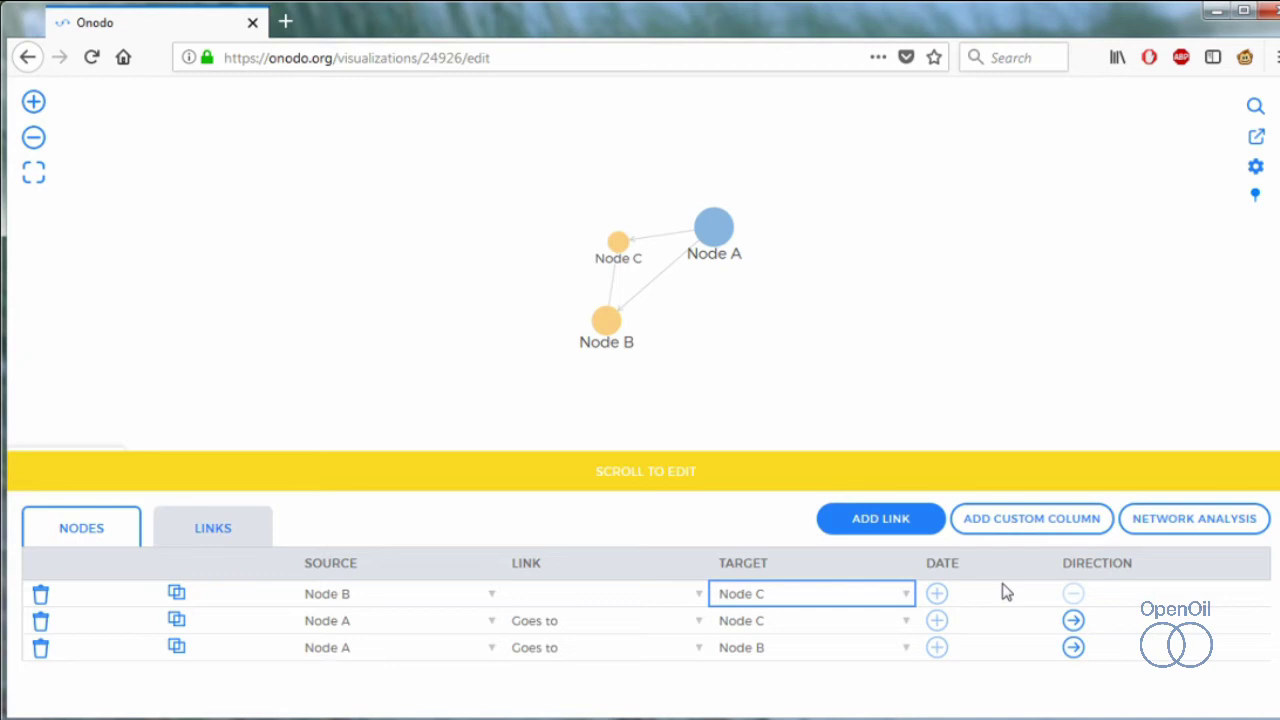
# Add a custom column named "Width" of type Number to the links table
pyautogui.click(1027, 516)
pyautogui.click(511, 222)
pyautogui.write('Wit')
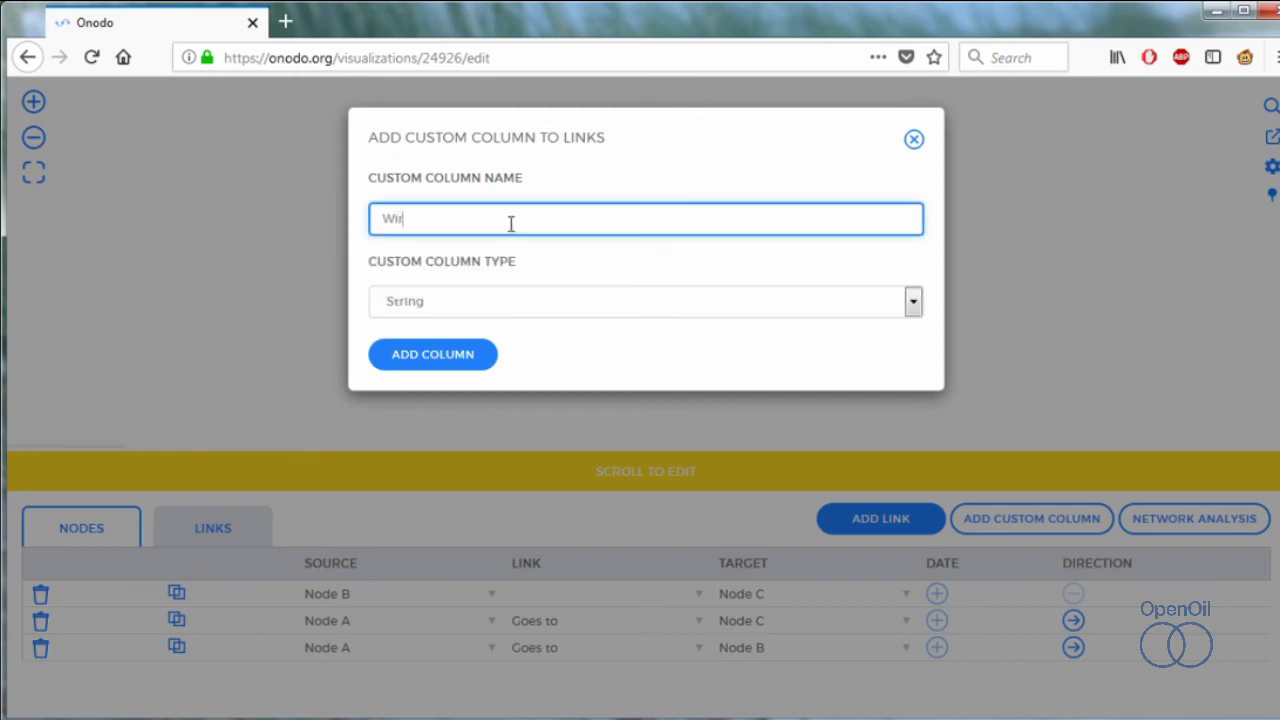
pyautogui.press('BackSpace')
pyautogui.write('dth')
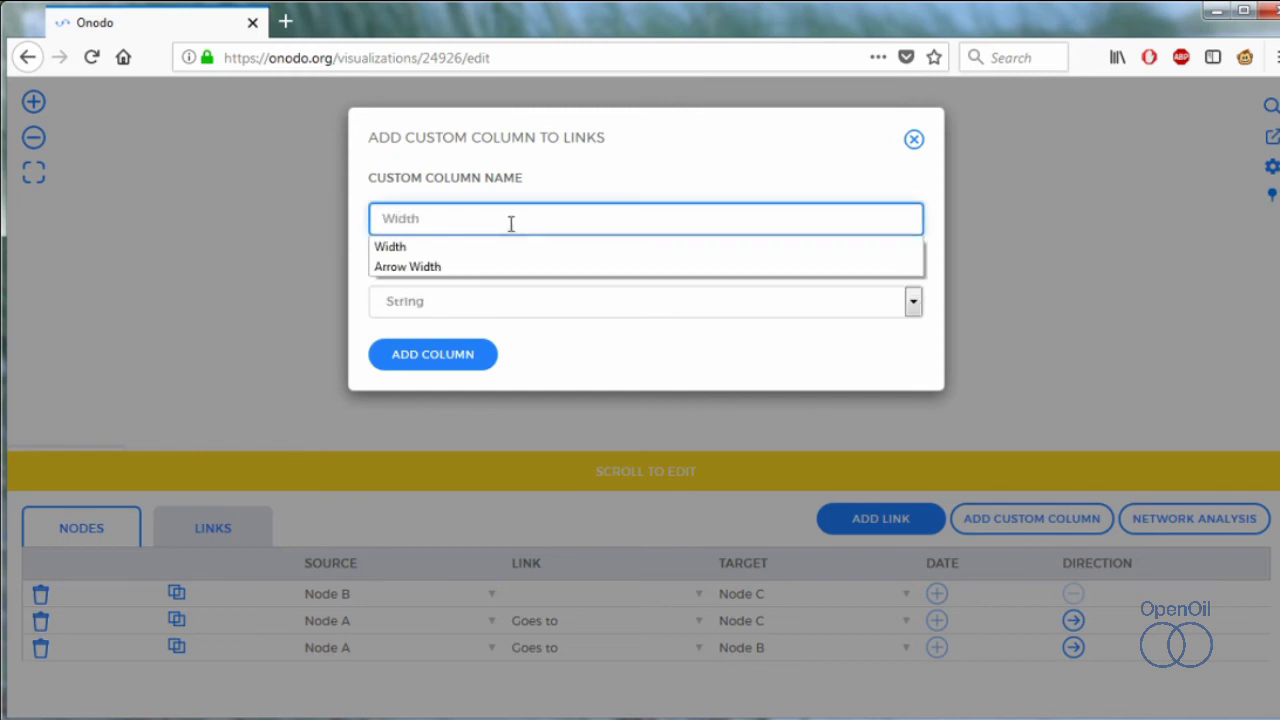
pyautogui.click(437, 312)
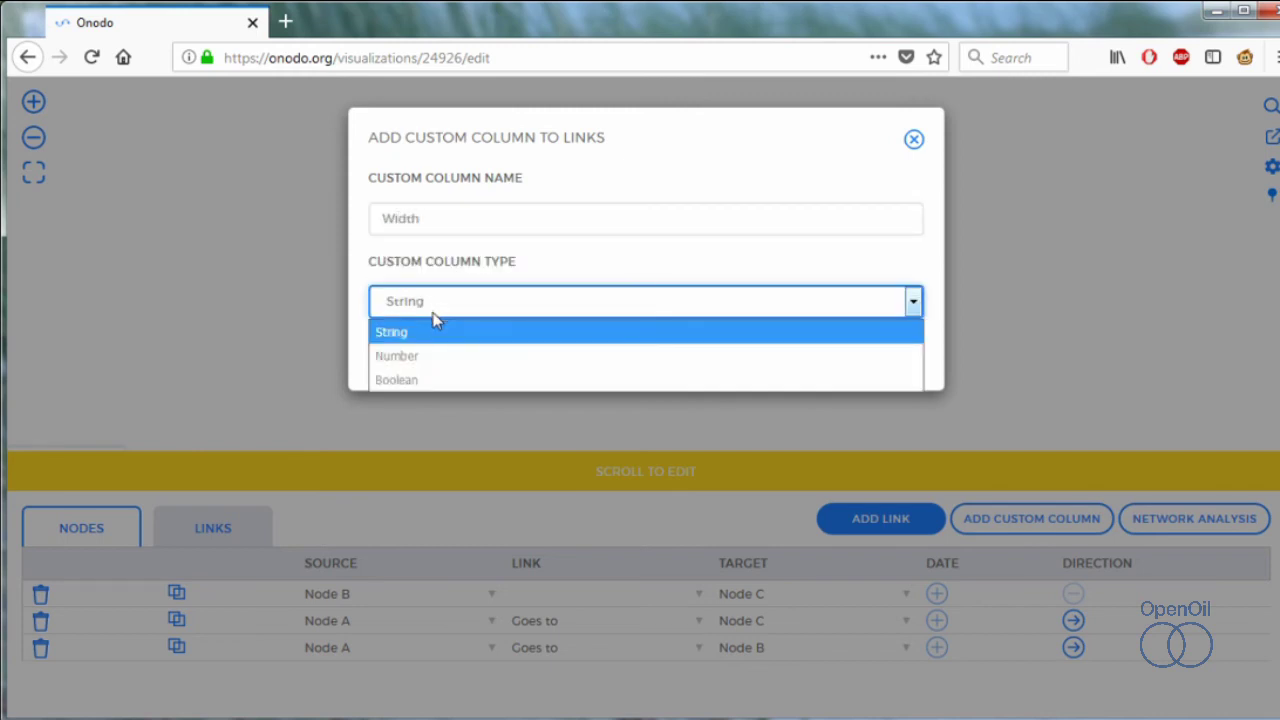
pyautogui.click(447, 355)
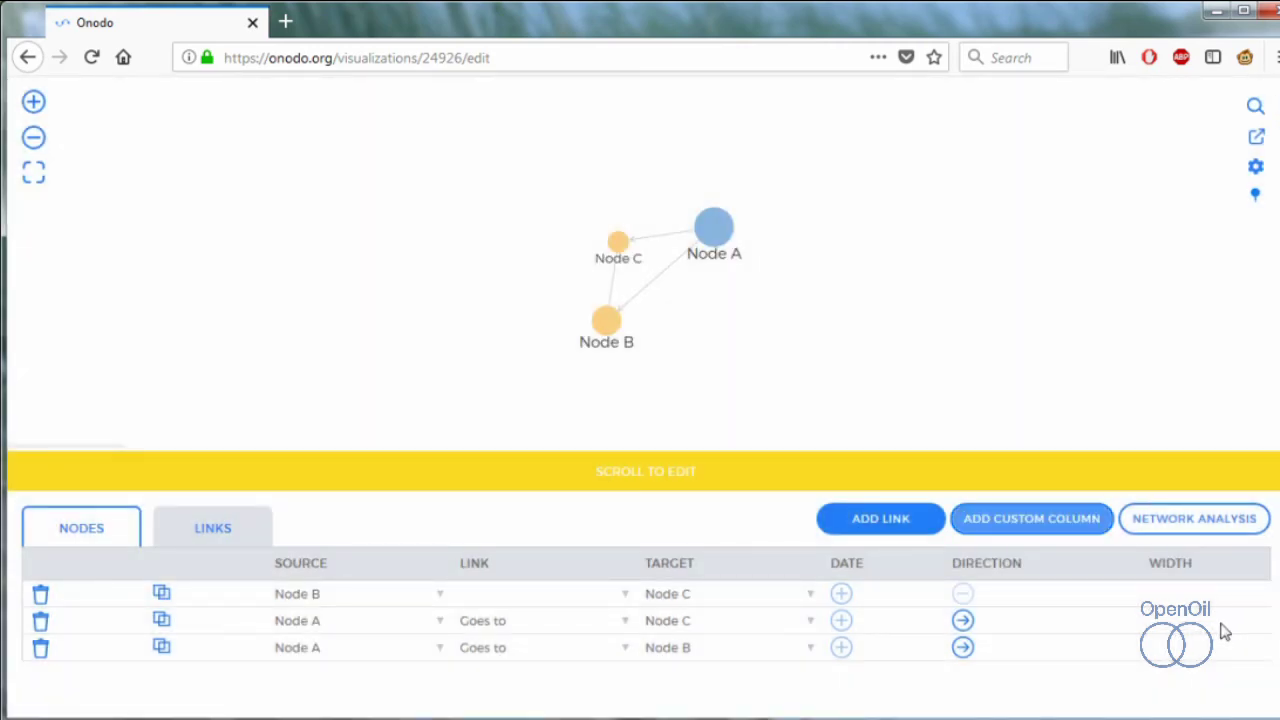
# Set the Width of the link from Node A to Node C to 10
pyautogui.click(1210, 627)
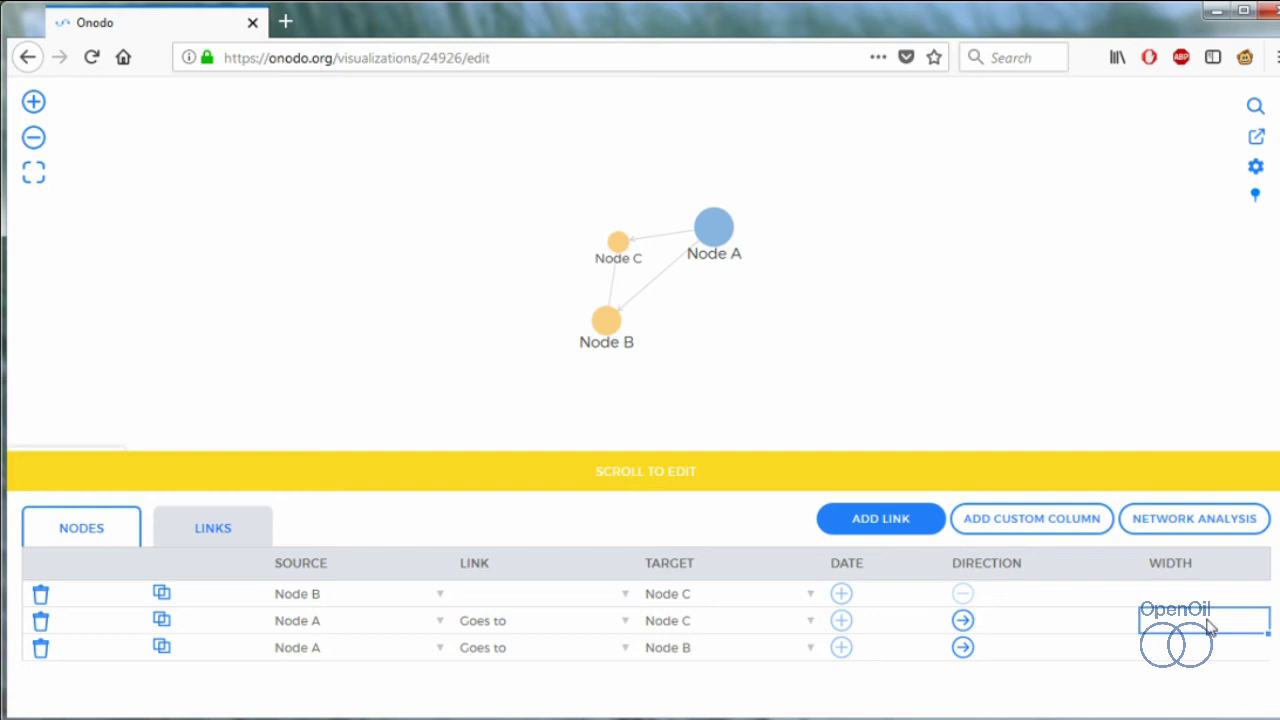
pyautogui.write('10')
pyautogui.press('Return')
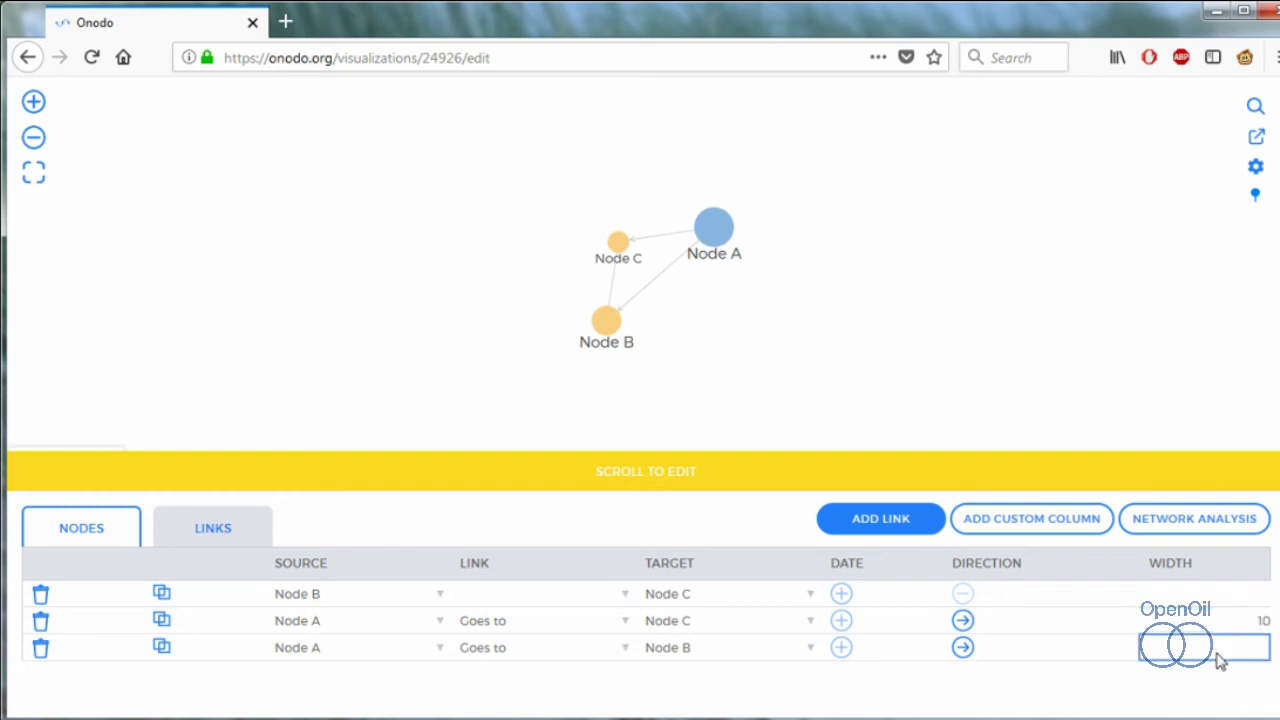
pyautogui.press('Return')
# Set the links width to Based On Column using the Width column, and reload the visualization page
pyautogui.click(1255, 167)
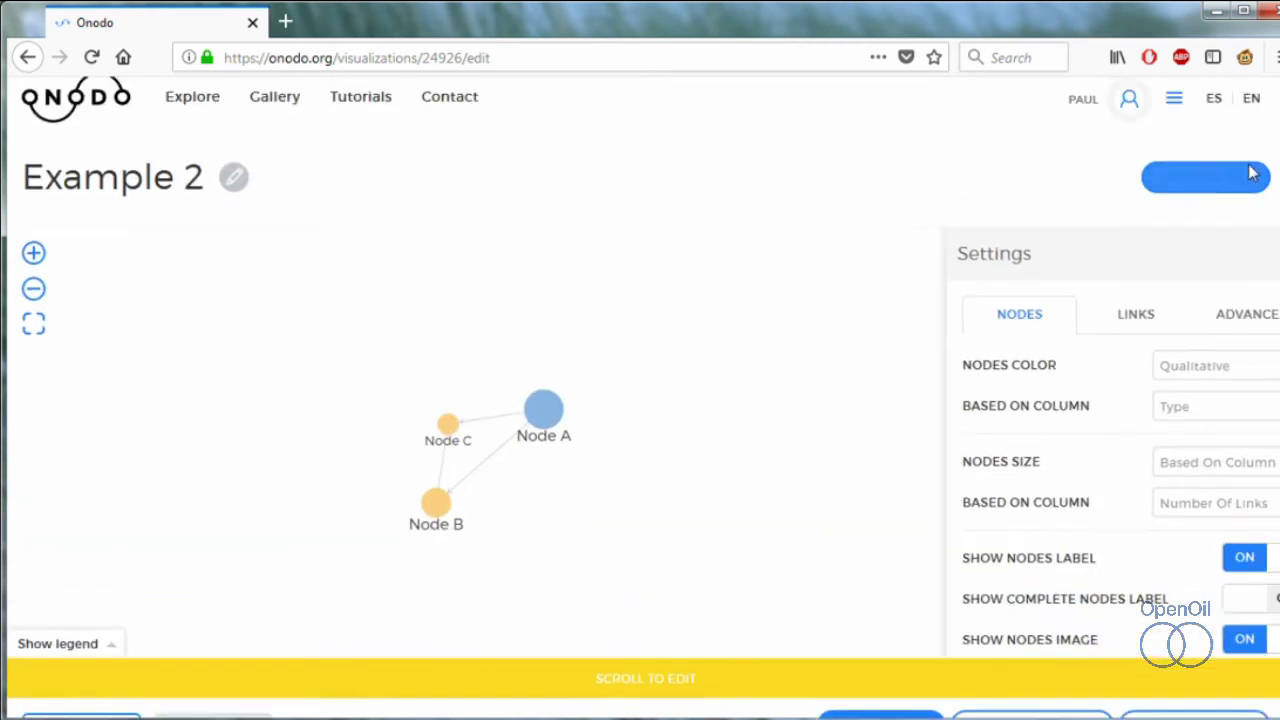
pyautogui.click(1090, 338)
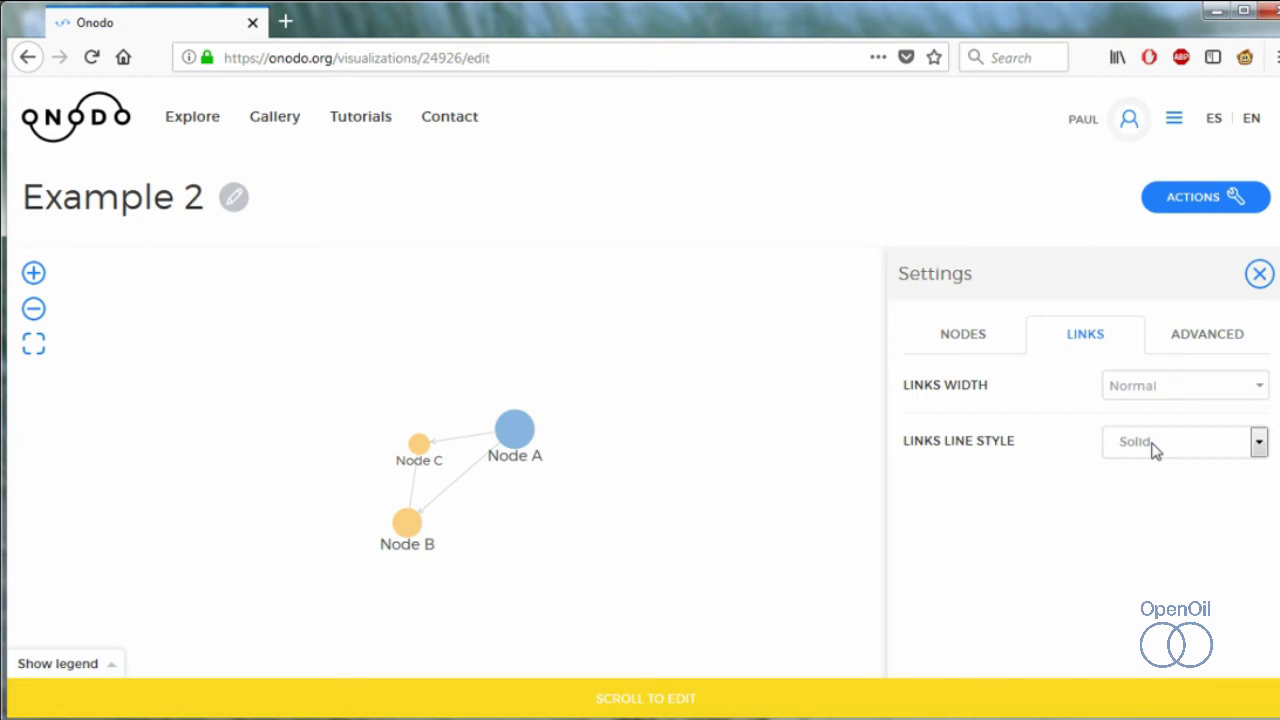
pyautogui.click(1175, 397)
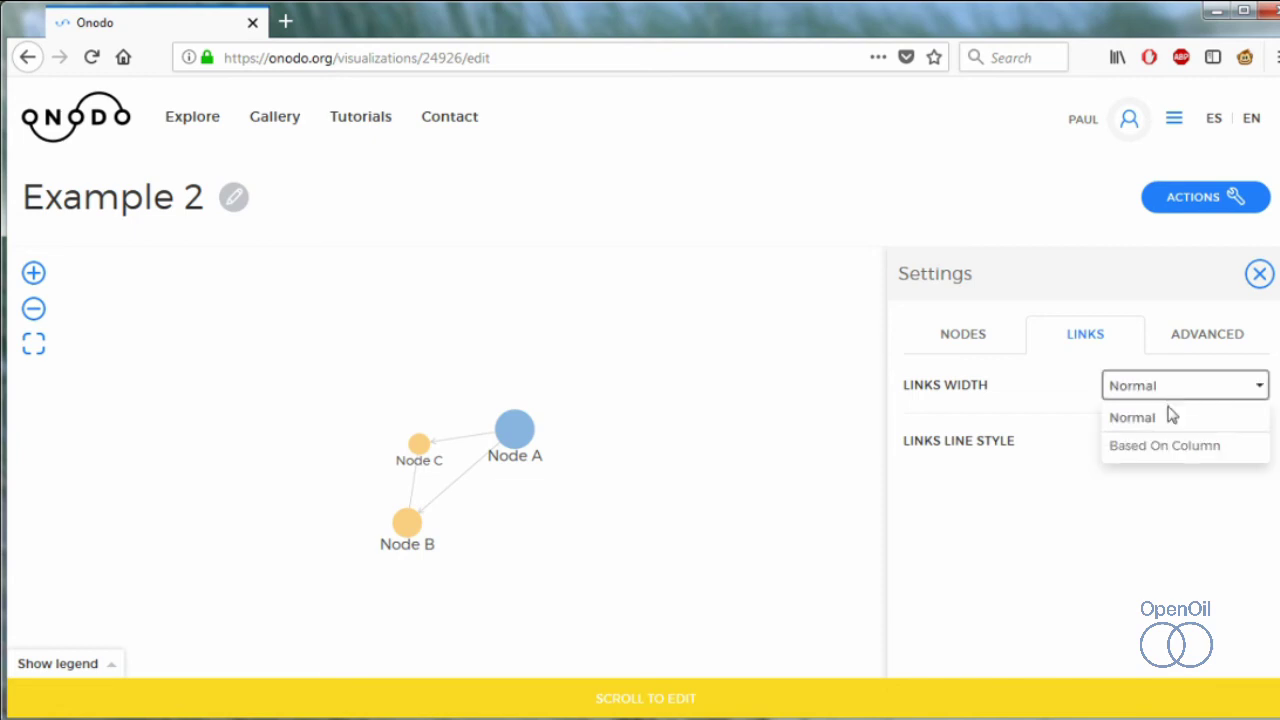
pyautogui.click(1165, 453)
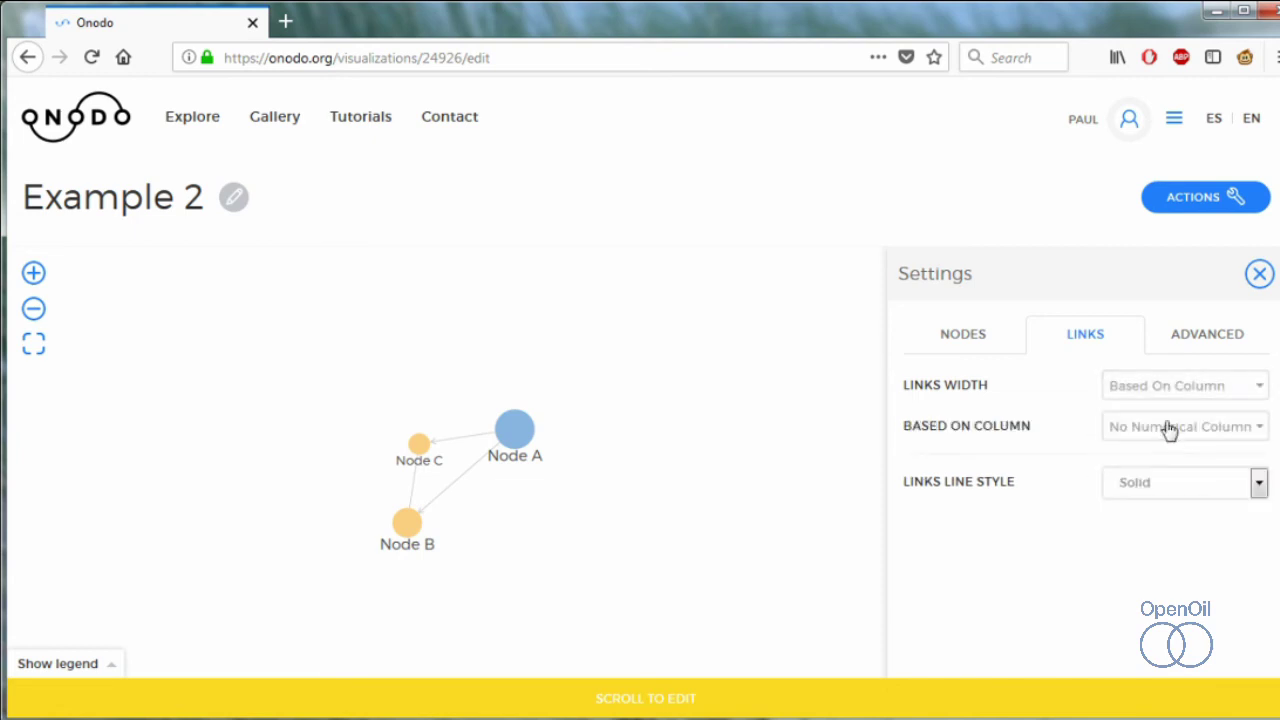
pyautogui.click(1168, 428)
pyautogui.click(1140, 458)
pyautogui.click(1259, 273)
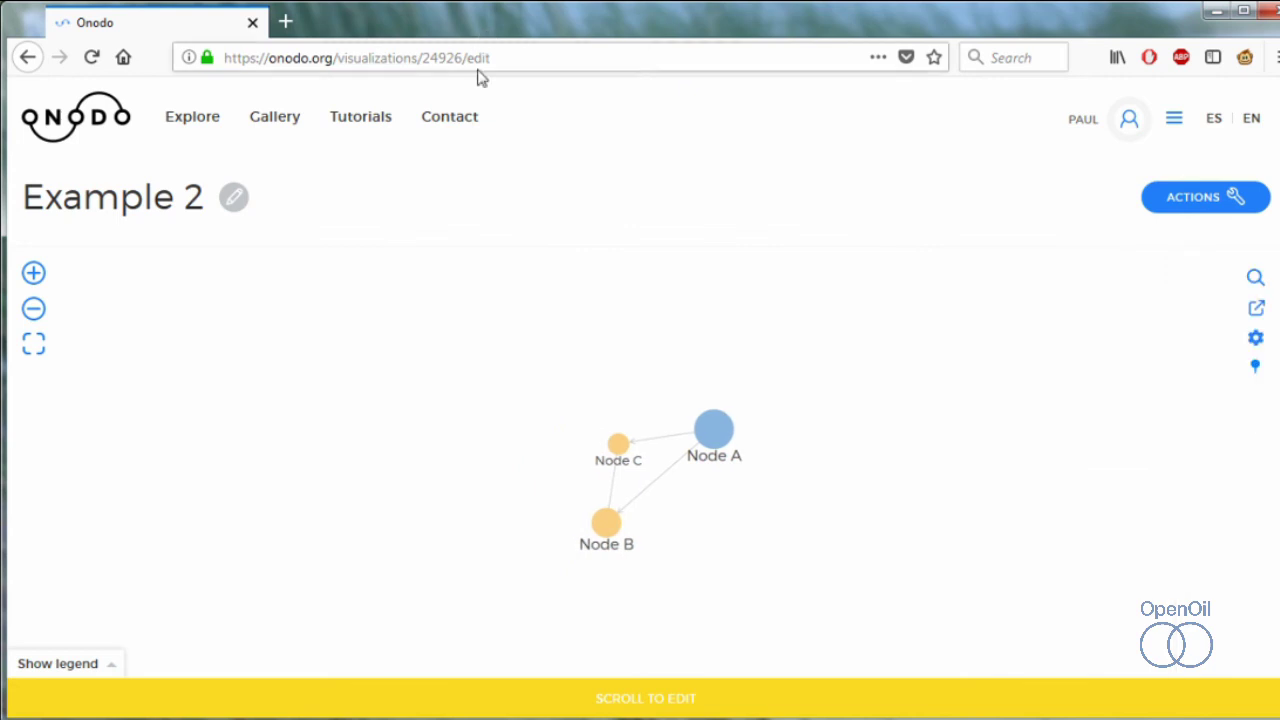
pyautogui.click(439, 57)
pyautogui.press('Return')
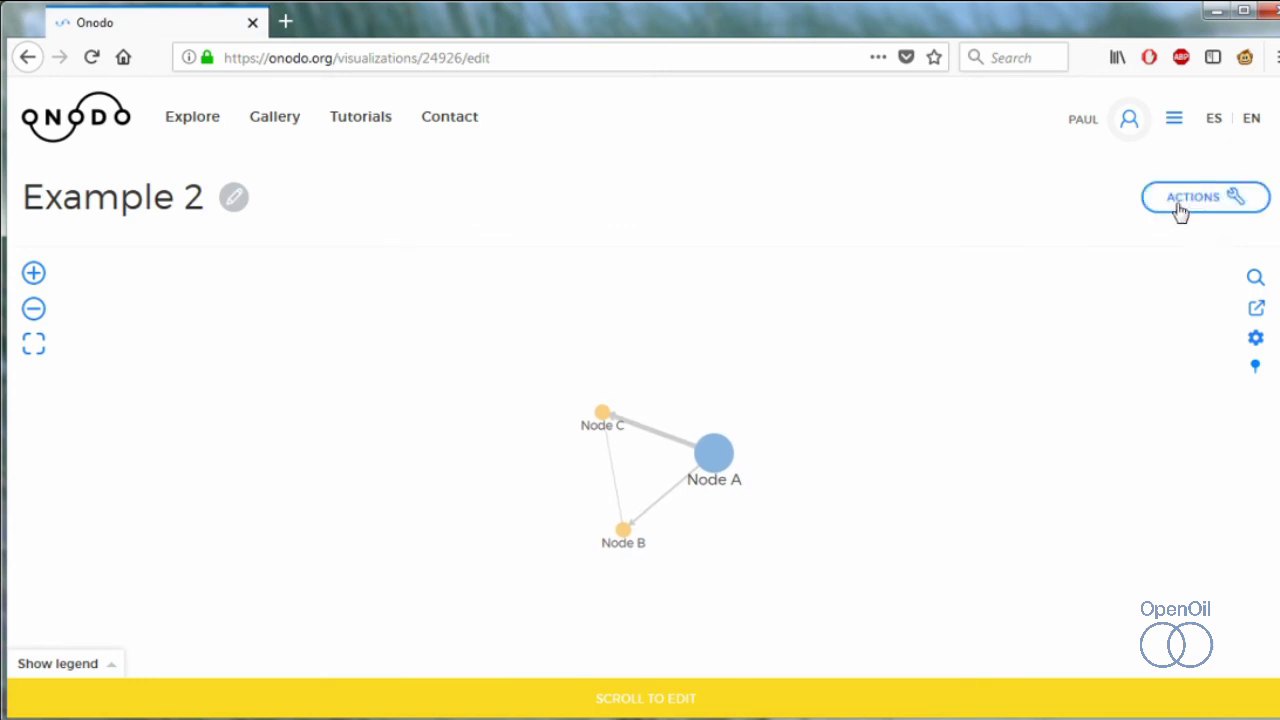
# Open the list of actions available for the "Example 2" visualization
pyautogui.click(1180, 205)
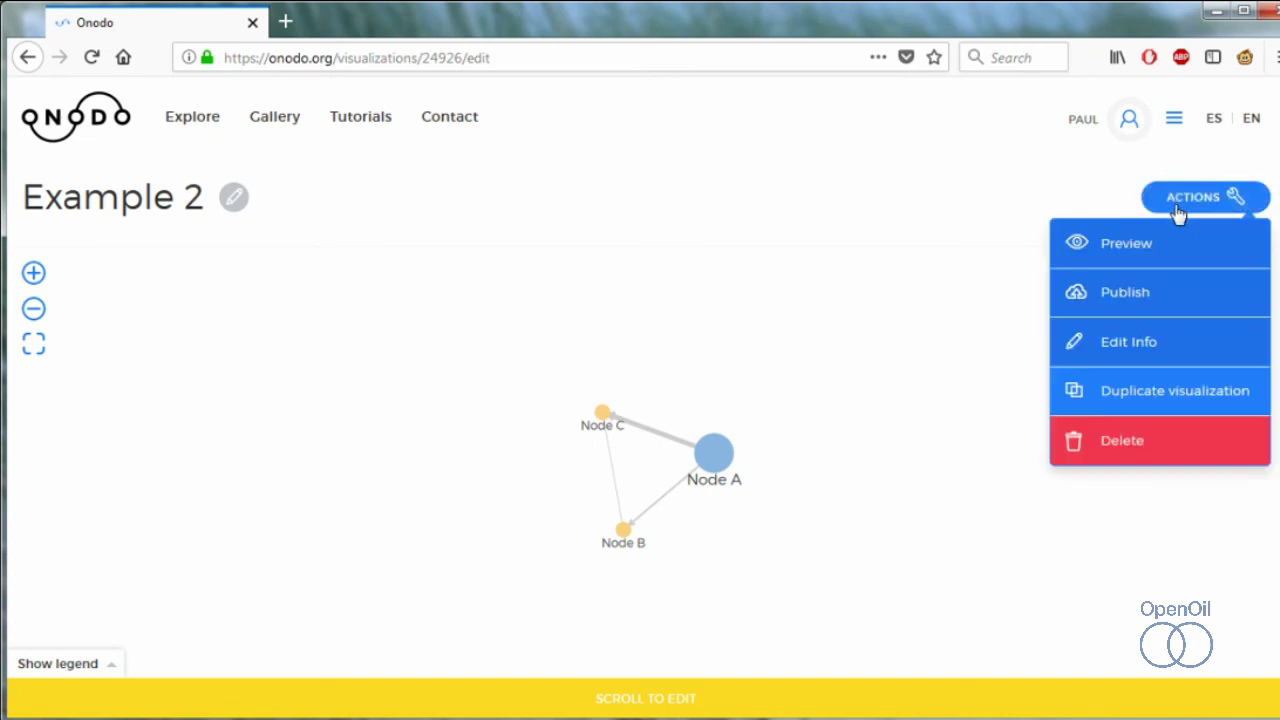